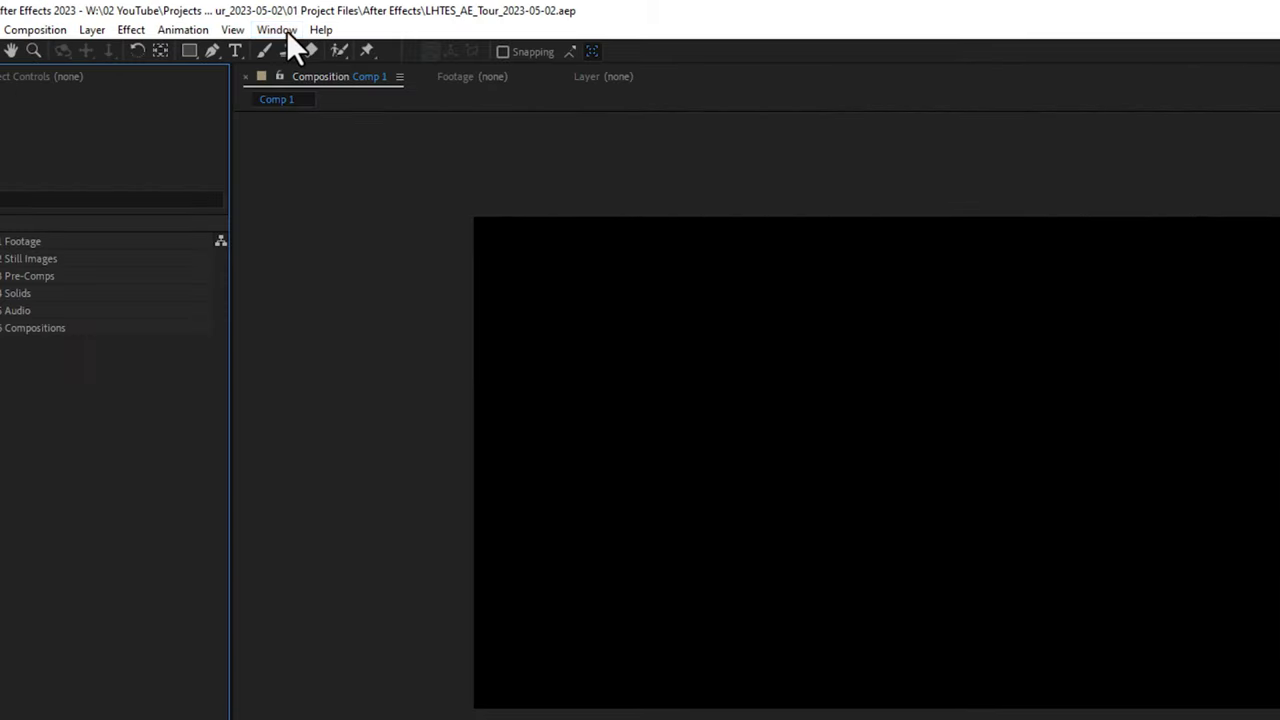
Glance at the scripts and extensions list, then expand and collapse the Character, Paragraph and Align panels
{"action": "left_click", "coordinate": [288, 30]}
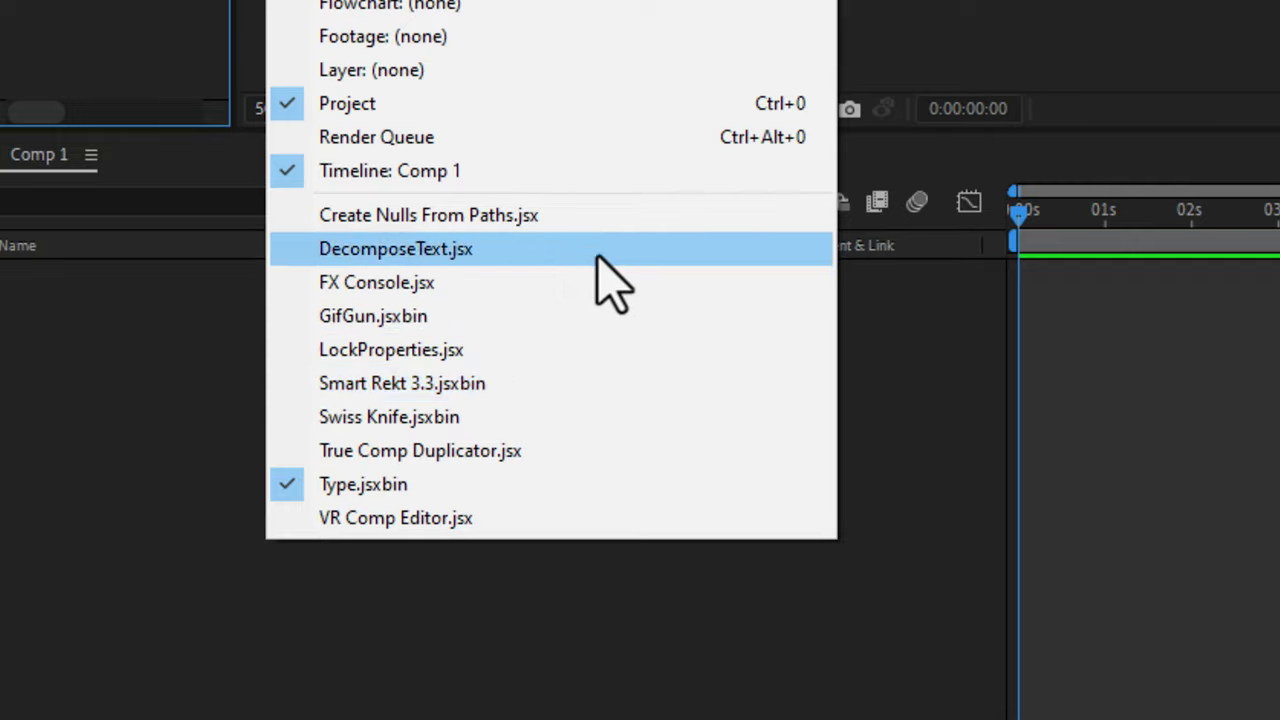
{"action": "key", "text": "Escape"}
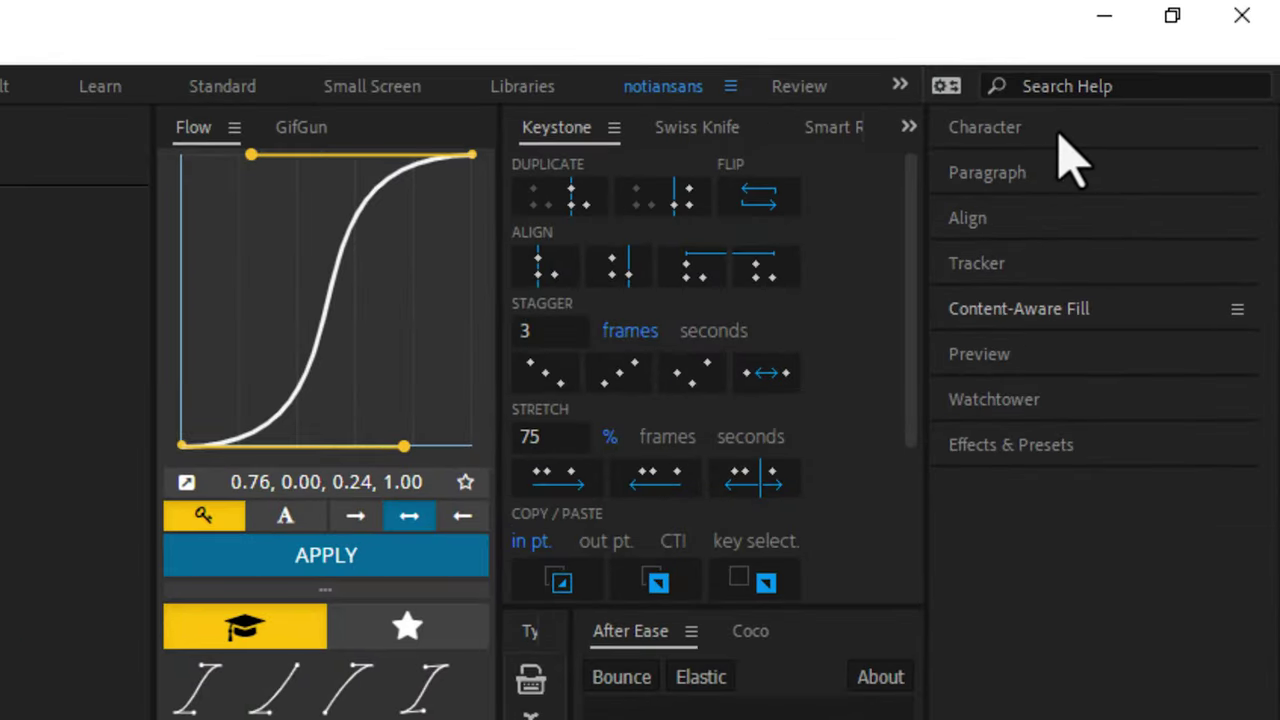
{"action": "left_click", "coordinate": [992, 127]}
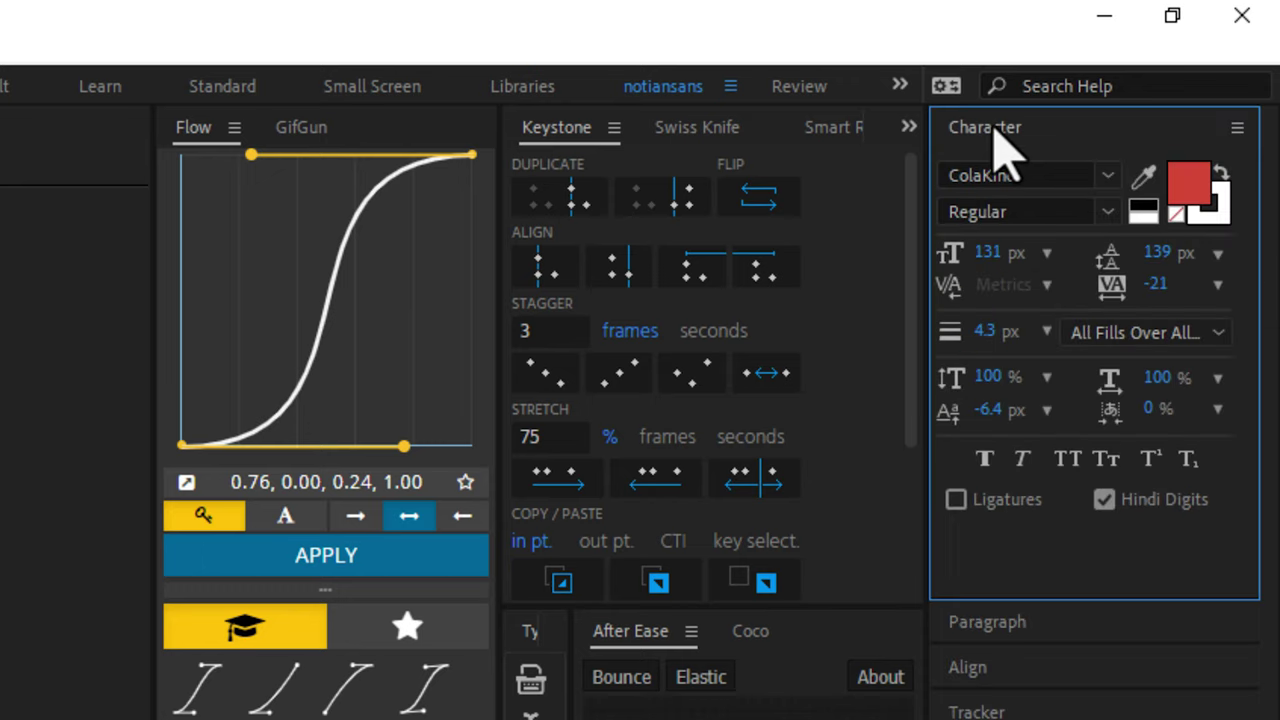
{"action": "left_click", "coordinate": [993, 128]}
{"action": "left_click", "coordinate": [1001, 172]}
{"action": "left_click", "coordinate": [1000, 175]}
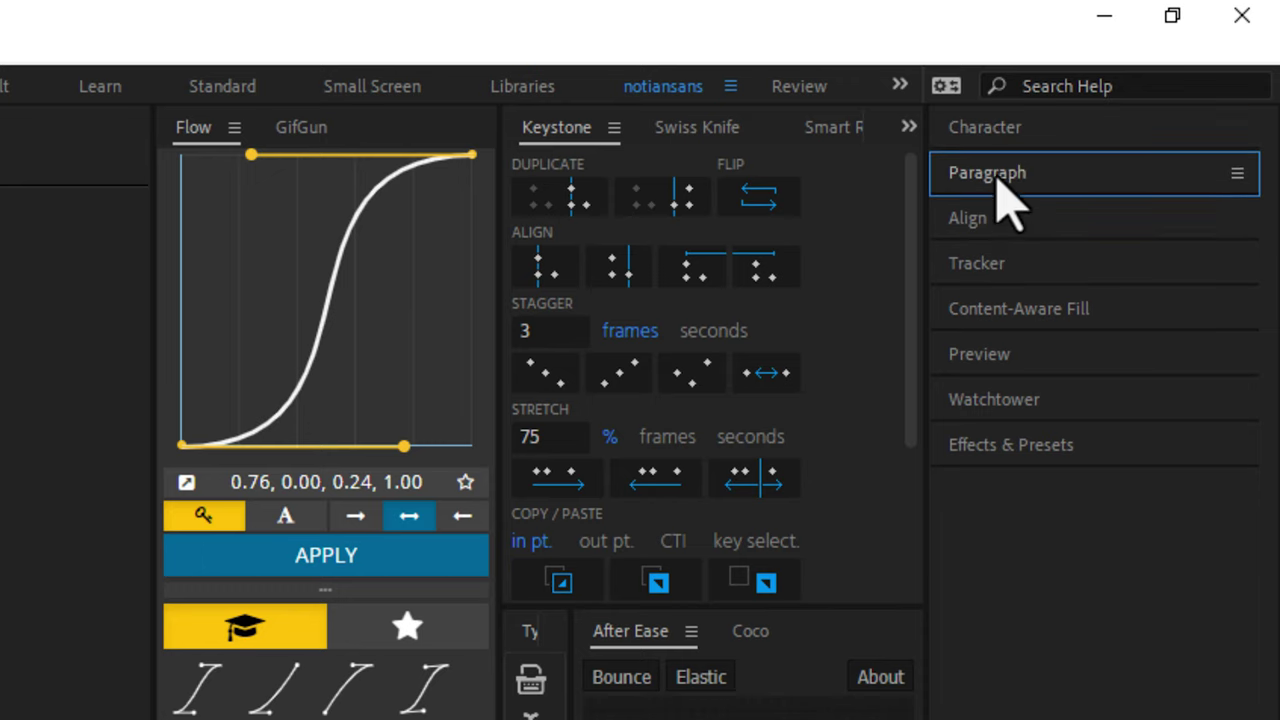
{"action": "left_click", "coordinate": [985, 230]}
{"action": "left_click", "coordinate": [975, 225]}
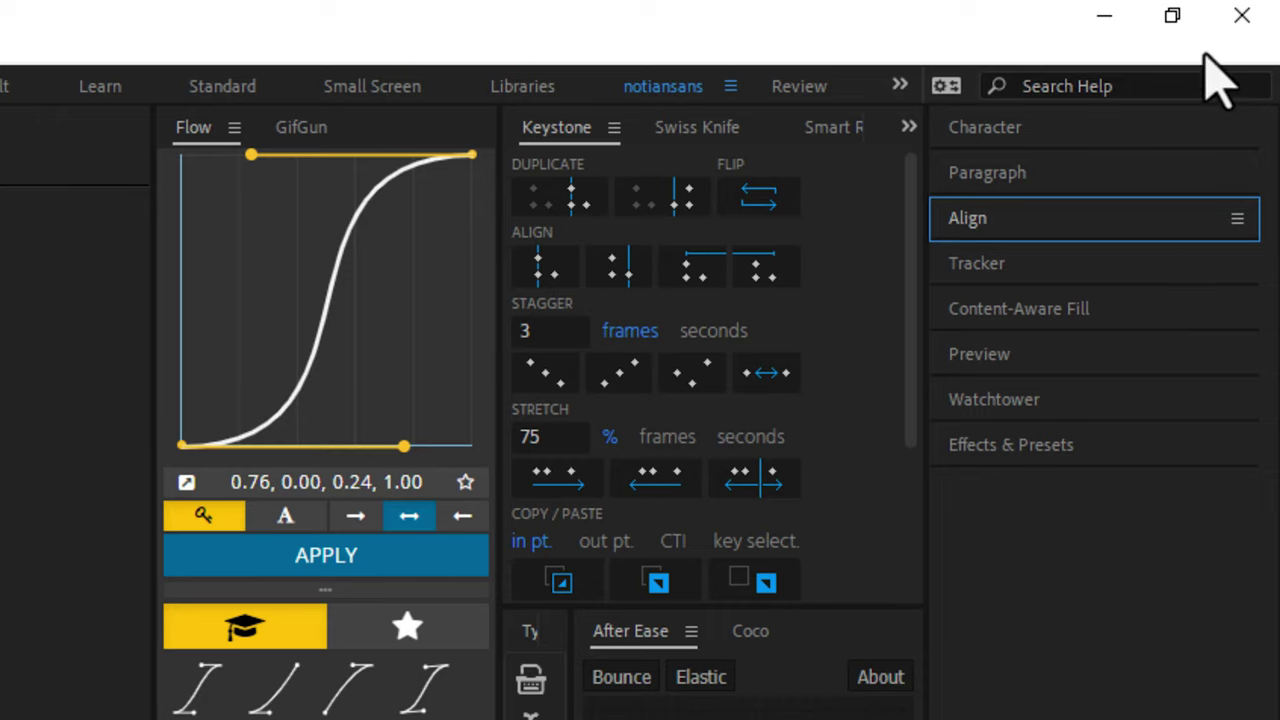
Expand and collapse Preview and Effects & Presets, then open Watchtower's folder selection
{"action": "left_click", "coordinate": [1005, 360]}
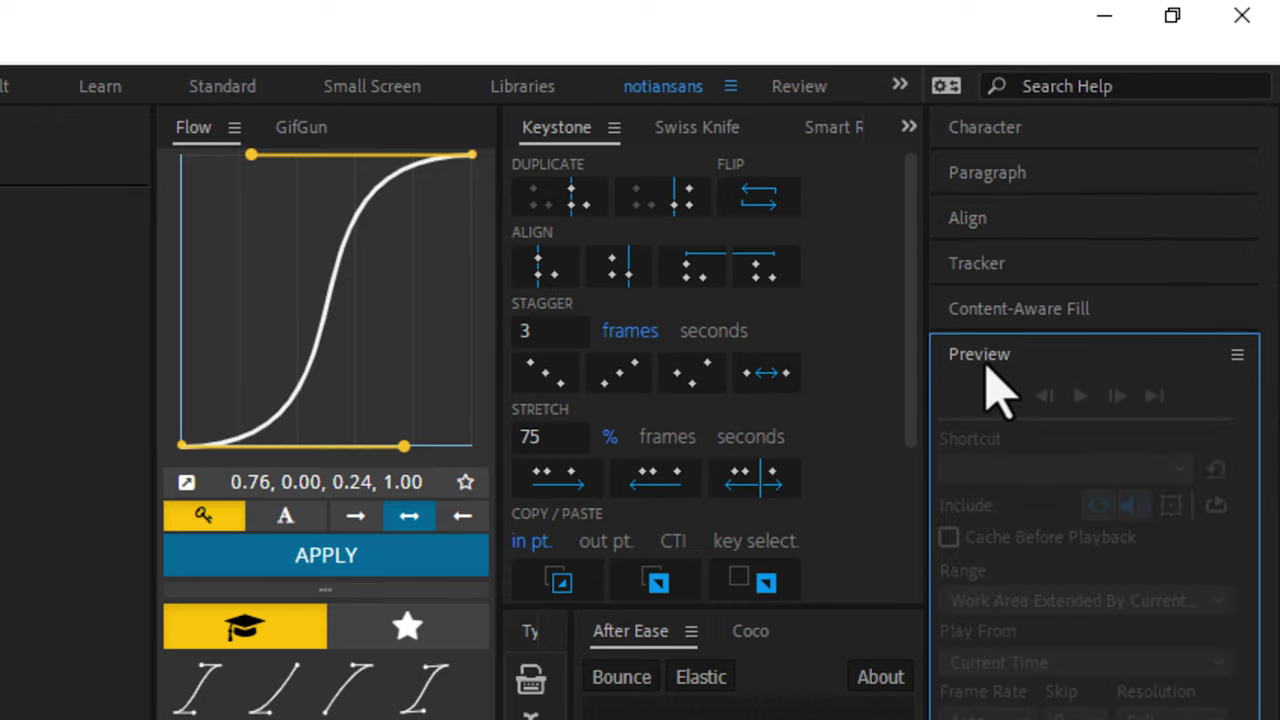
{"action": "left_click", "coordinate": [982, 356]}
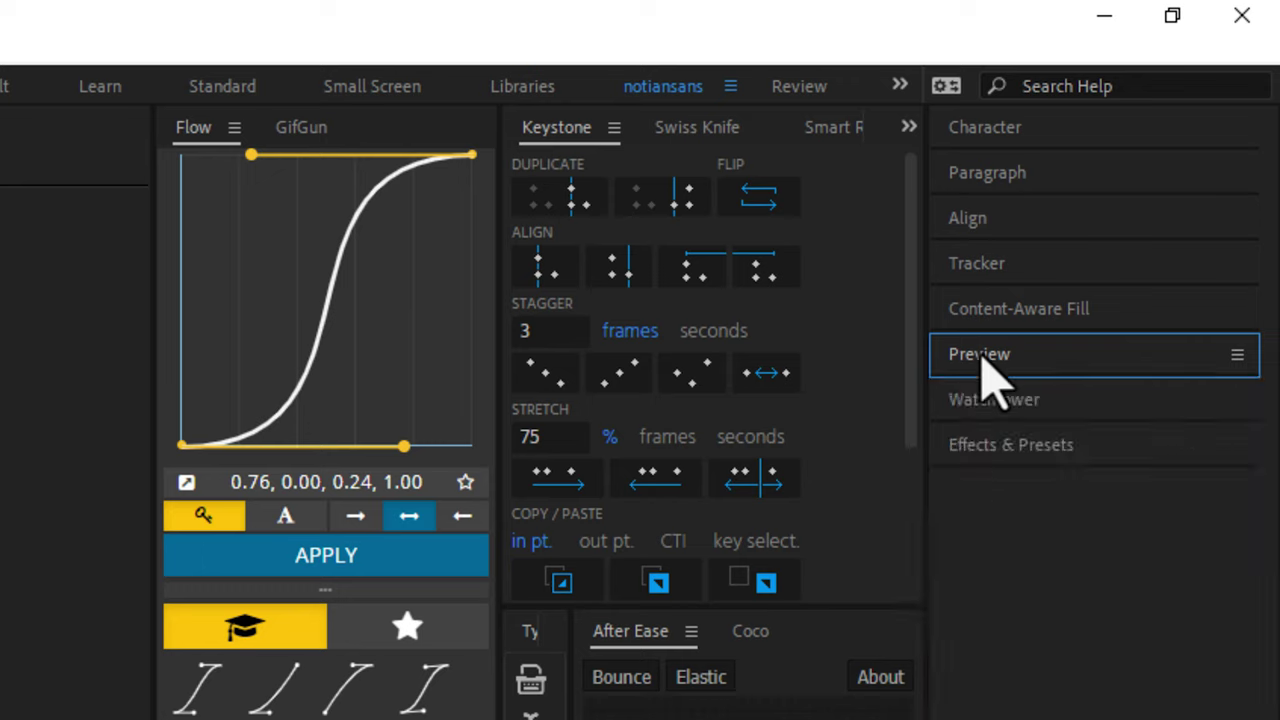
{"action": "left_click", "coordinate": [1020, 460]}
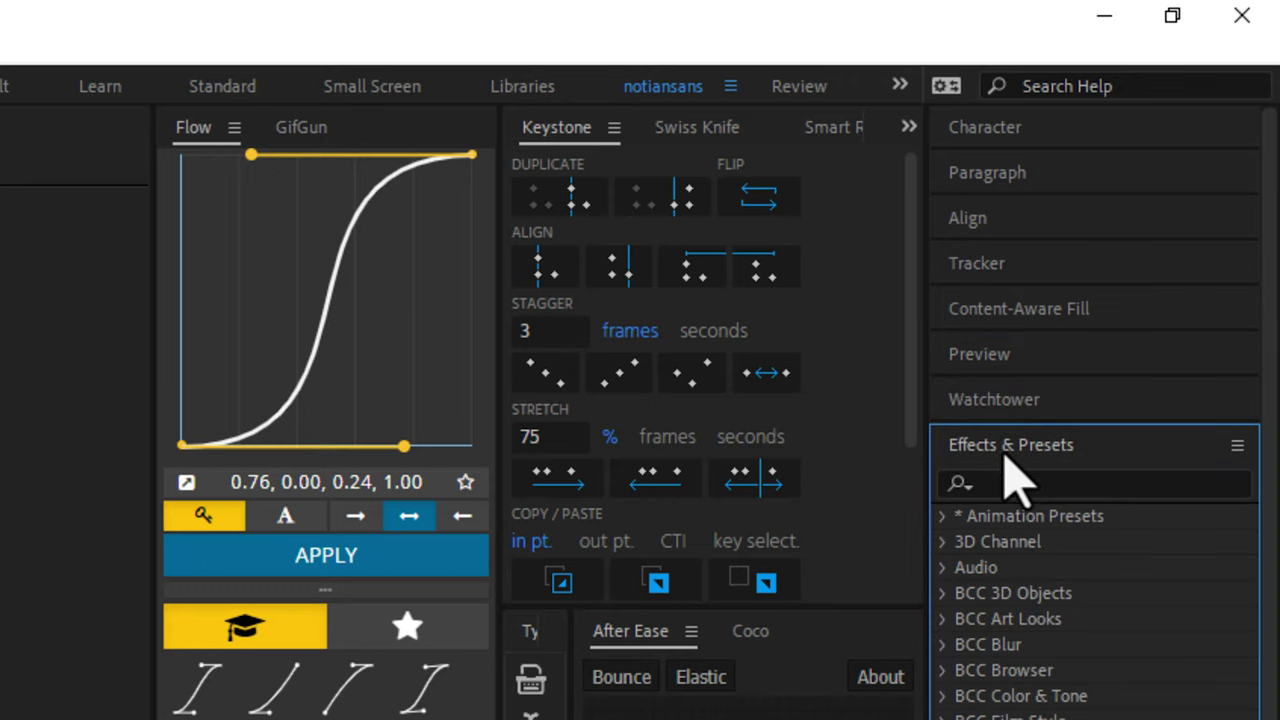
{"action": "left_click", "coordinate": [1012, 455]}
{"action": "left_click", "coordinate": [1000, 402]}
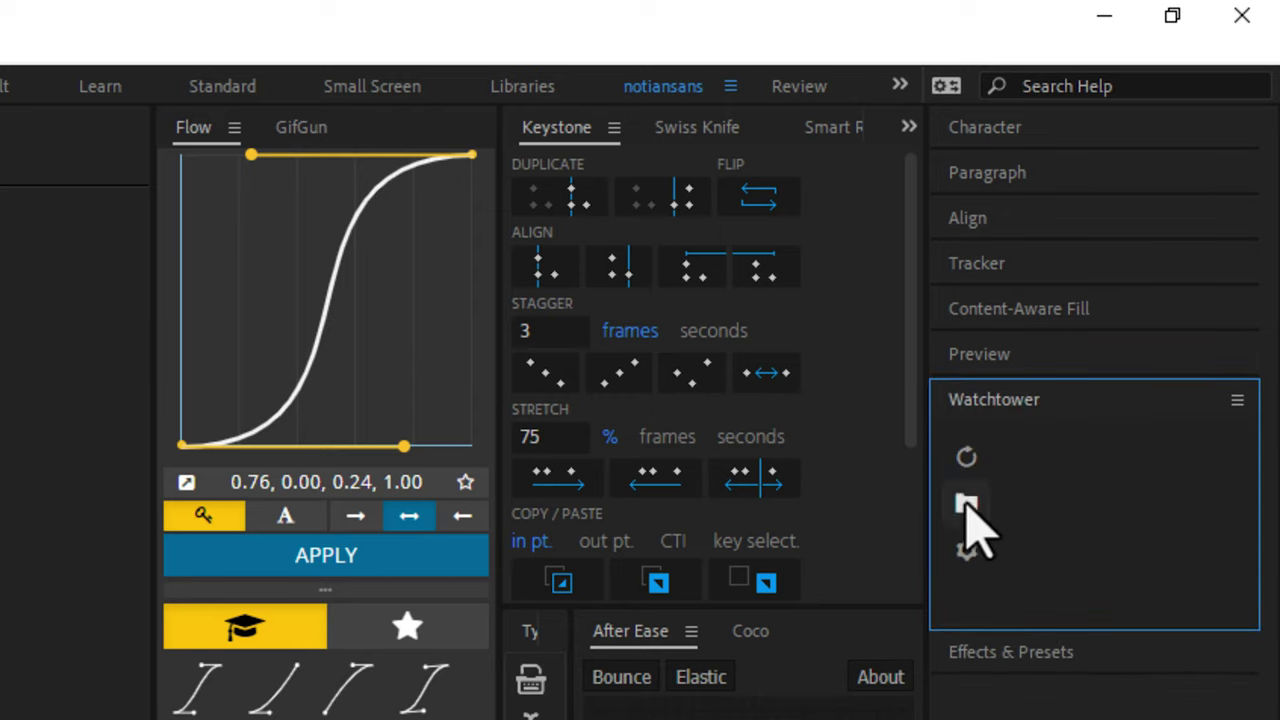
{"action": "left_click", "coordinate": [966, 505]}
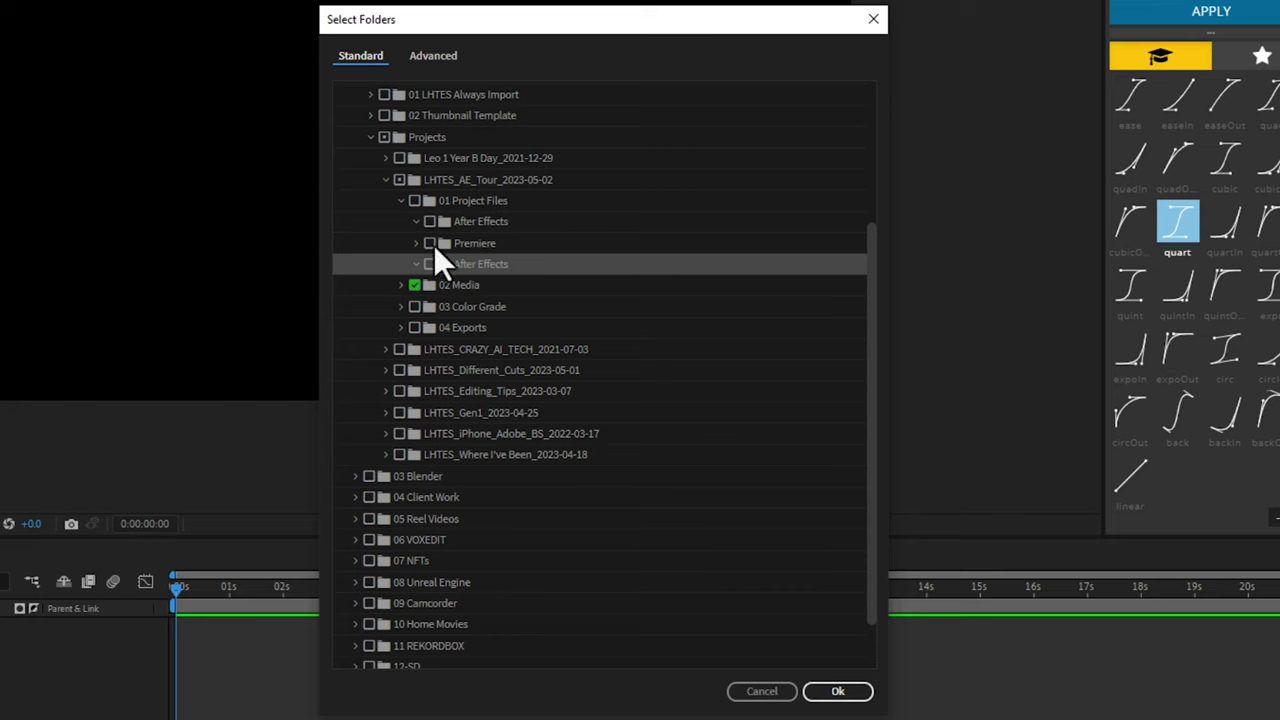
Watch 02 Media, copy six dog images into 03 Still Images, and expand that bin to see them
{"action": "left_click", "coordinate": [845, 695]}
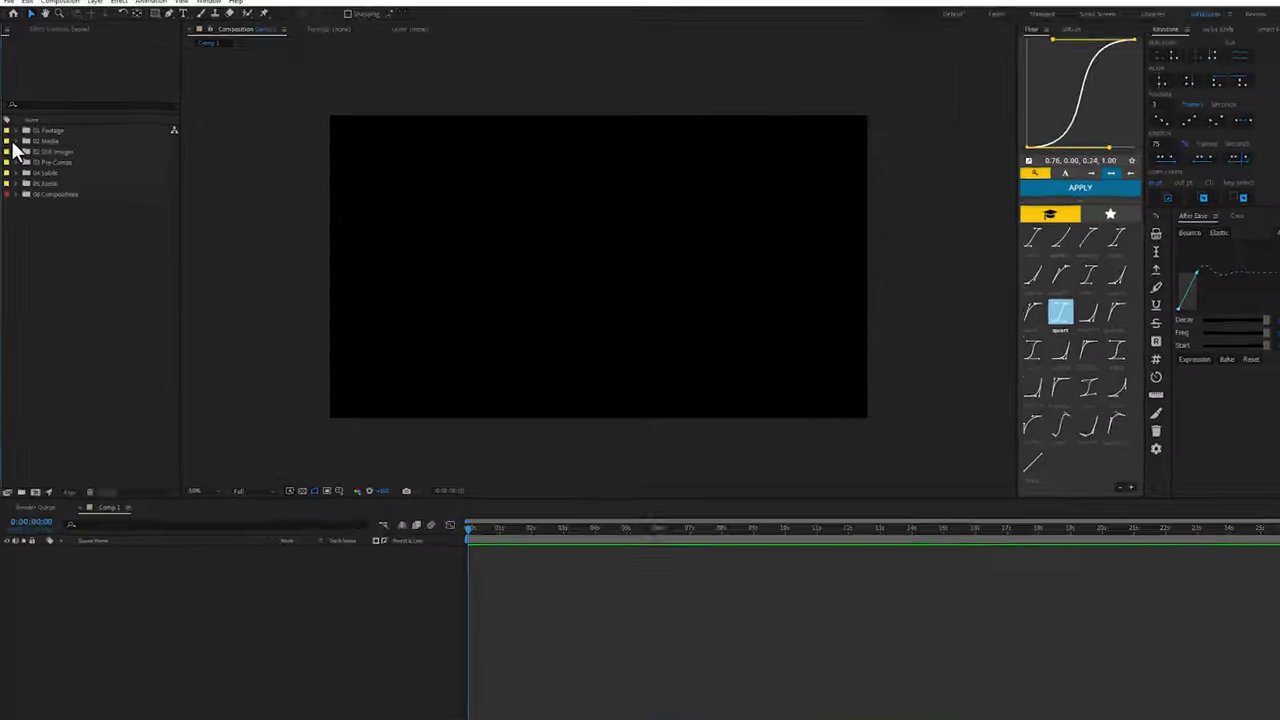
{"action": "left_click", "coordinate": [14, 142]}
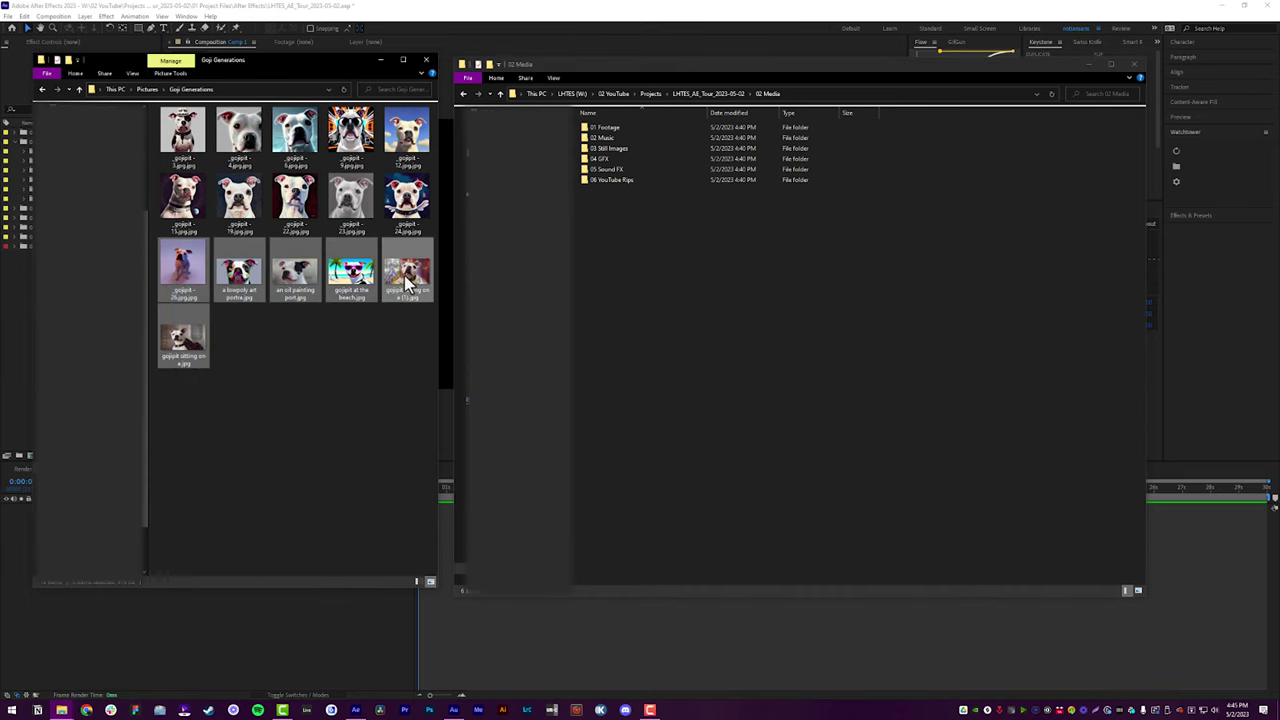
{"action": "left_click_drag", "start_coordinate": [660, 222], "coordinate": [620, 150]}
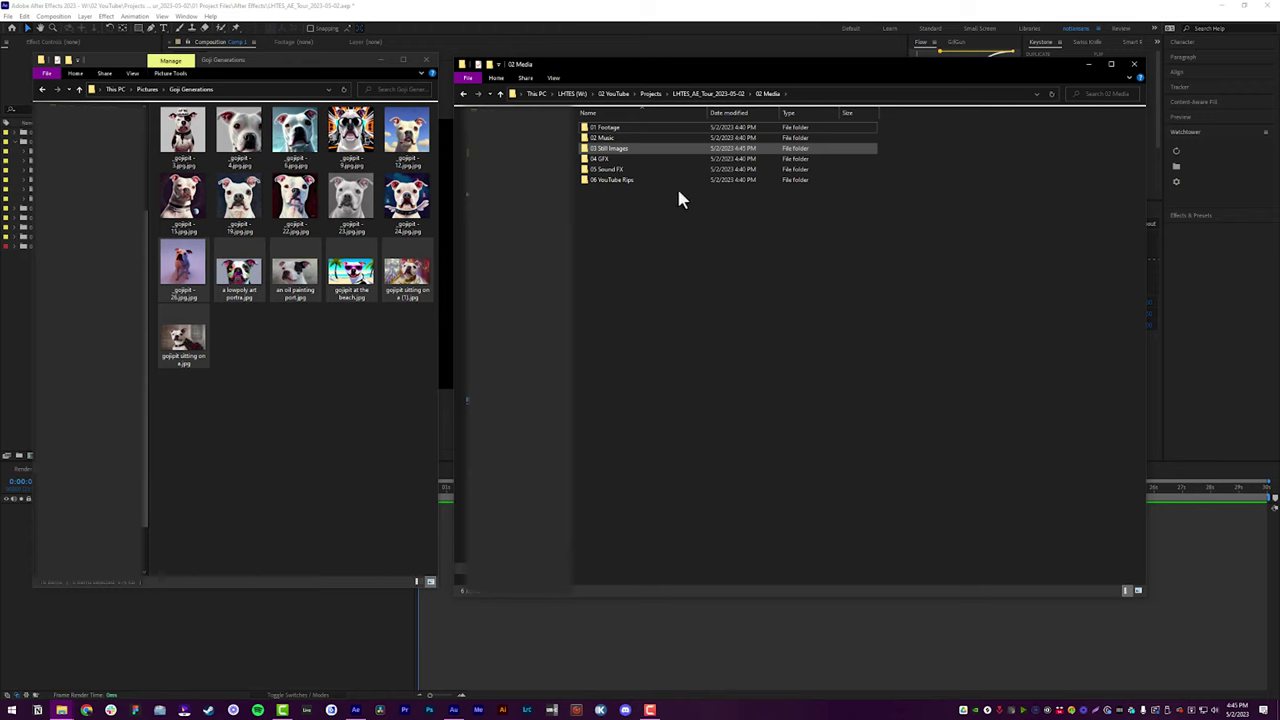
{"action": "left_click", "coordinate": [554, 17]}
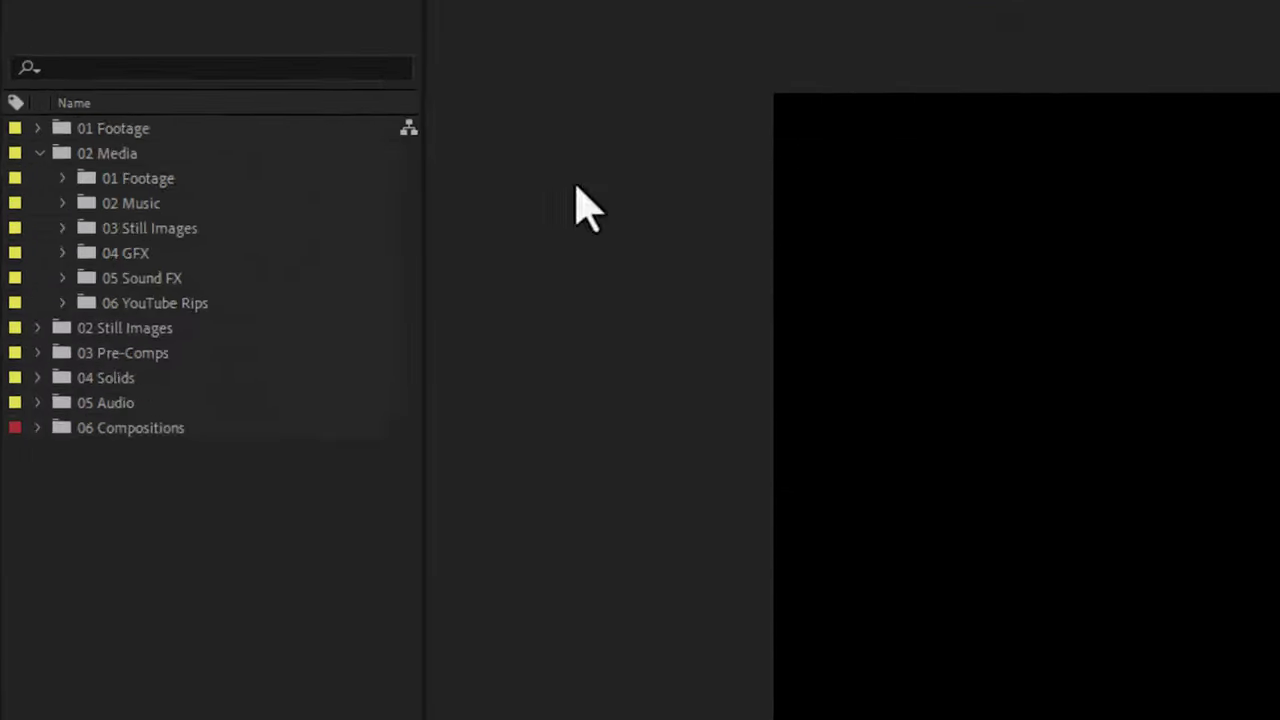
{"action": "left_click", "coordinate": [62, 228]}
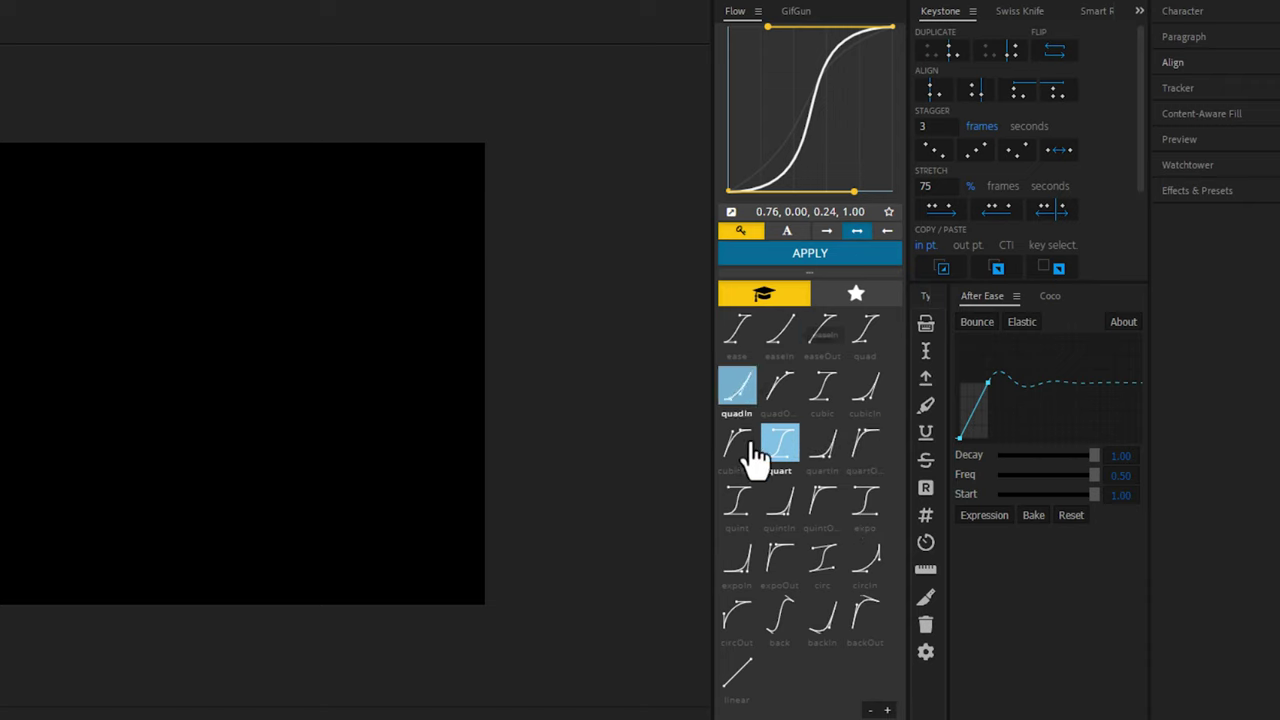
{"action": "left_click", "coordinate": [857, 298]}
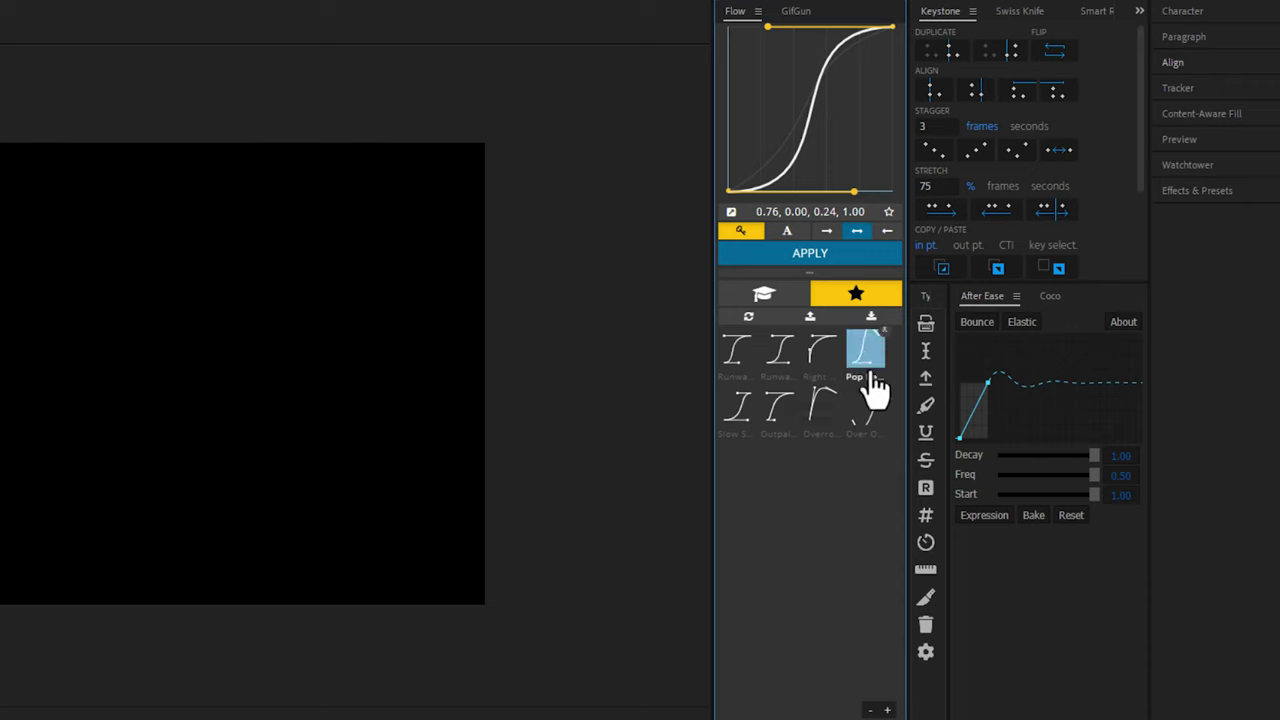
{"action": "left_click", "coordinate": [764, 296]}
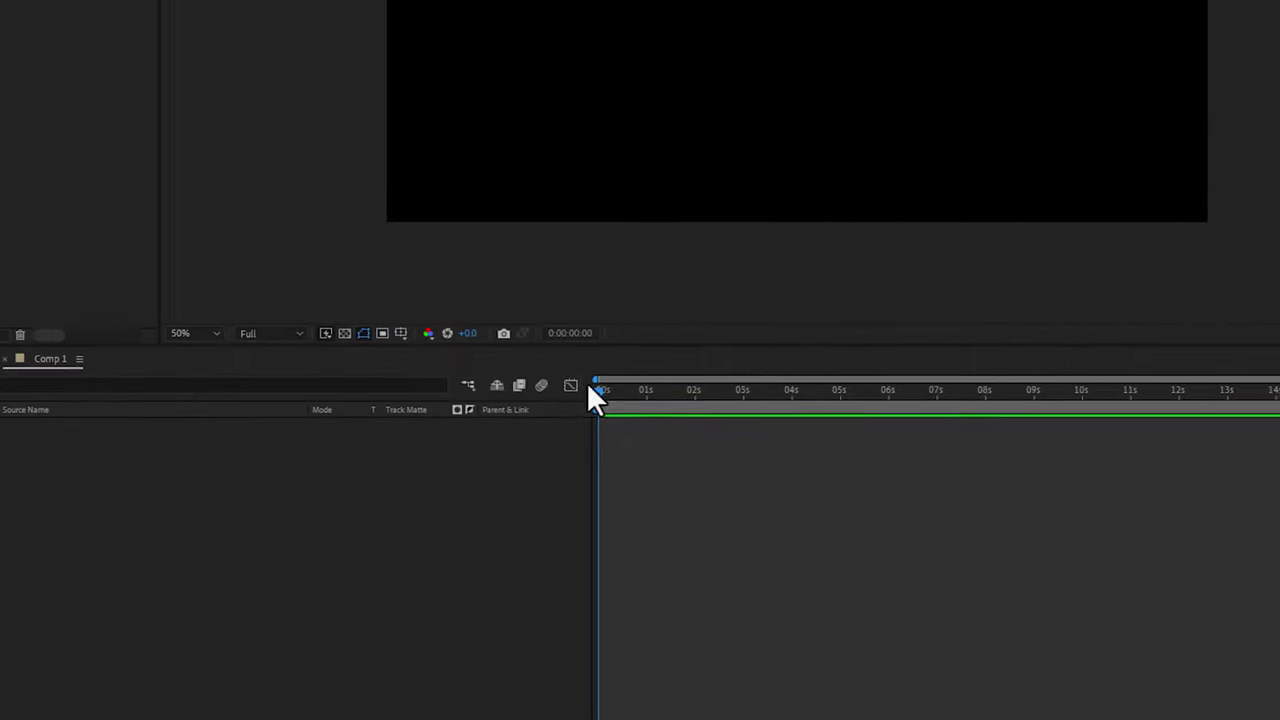
{"action": "left_click", "coordinate": [584, 378]}
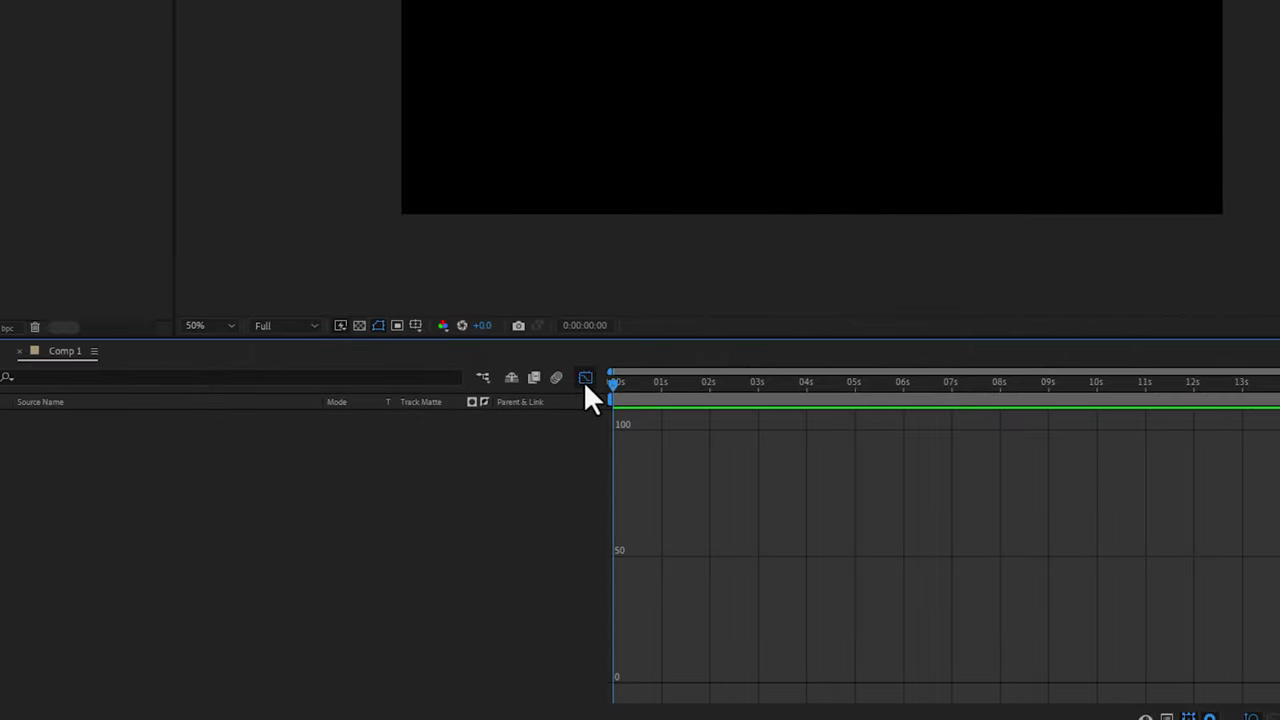
{"action": "left_click", "coordinate": [585, 378]}
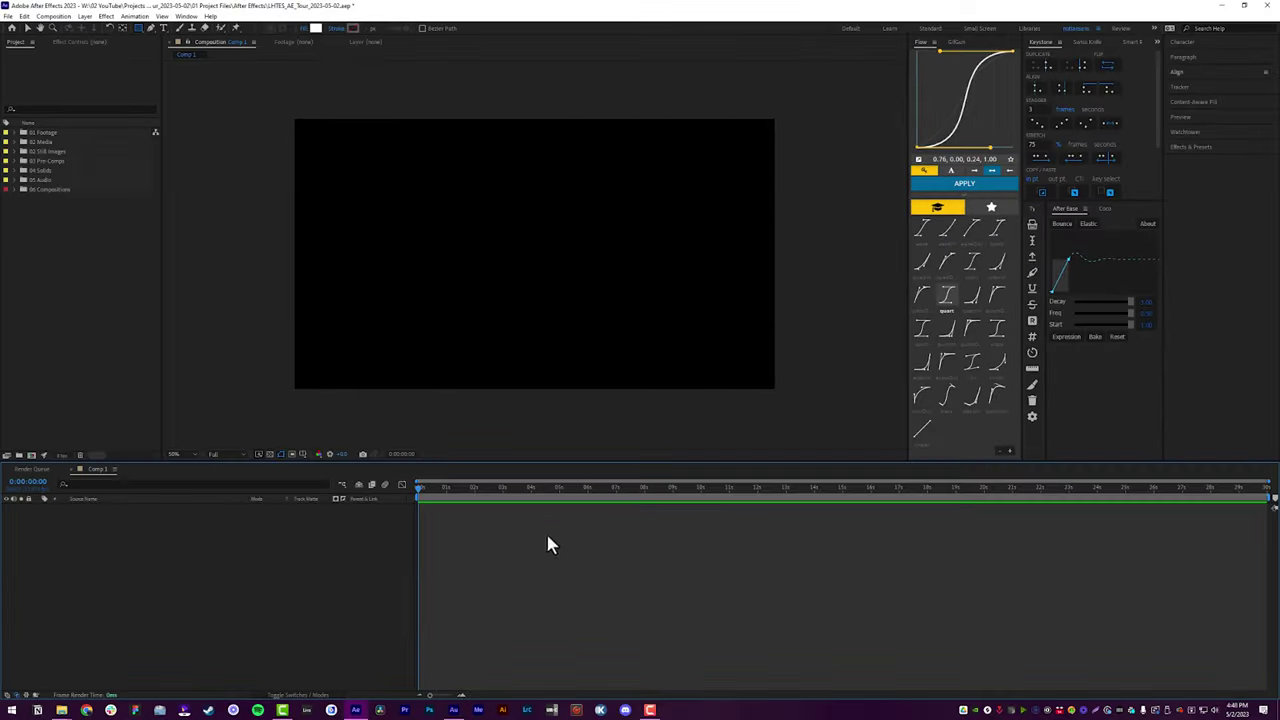
Draw a white rectangle, centre its anchor point, and keyframe its Scale at about 175%
{"action": "left_click_drag", "start_coordinate": [459, 192], "coordinate": [611, 343]}
{"action": "key", "text": "ctrl+alt+Home"}
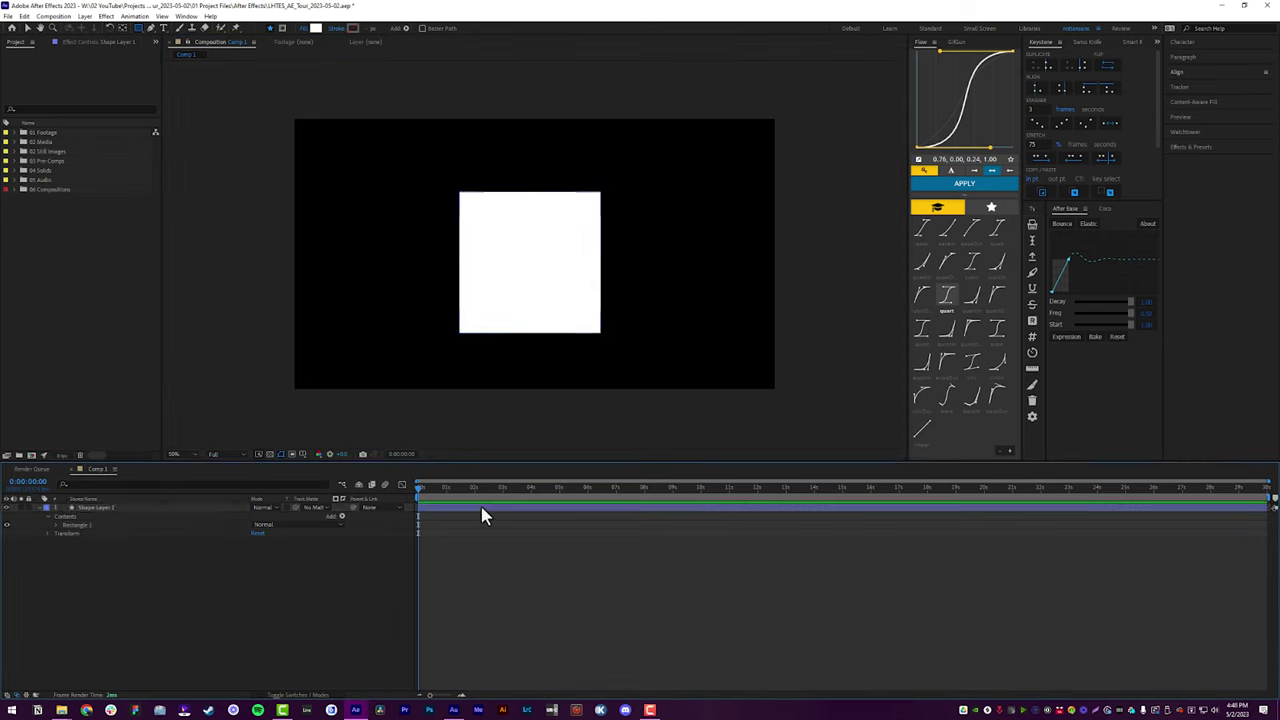
{"action": "left_click", "coordinate": [1187, 78]}
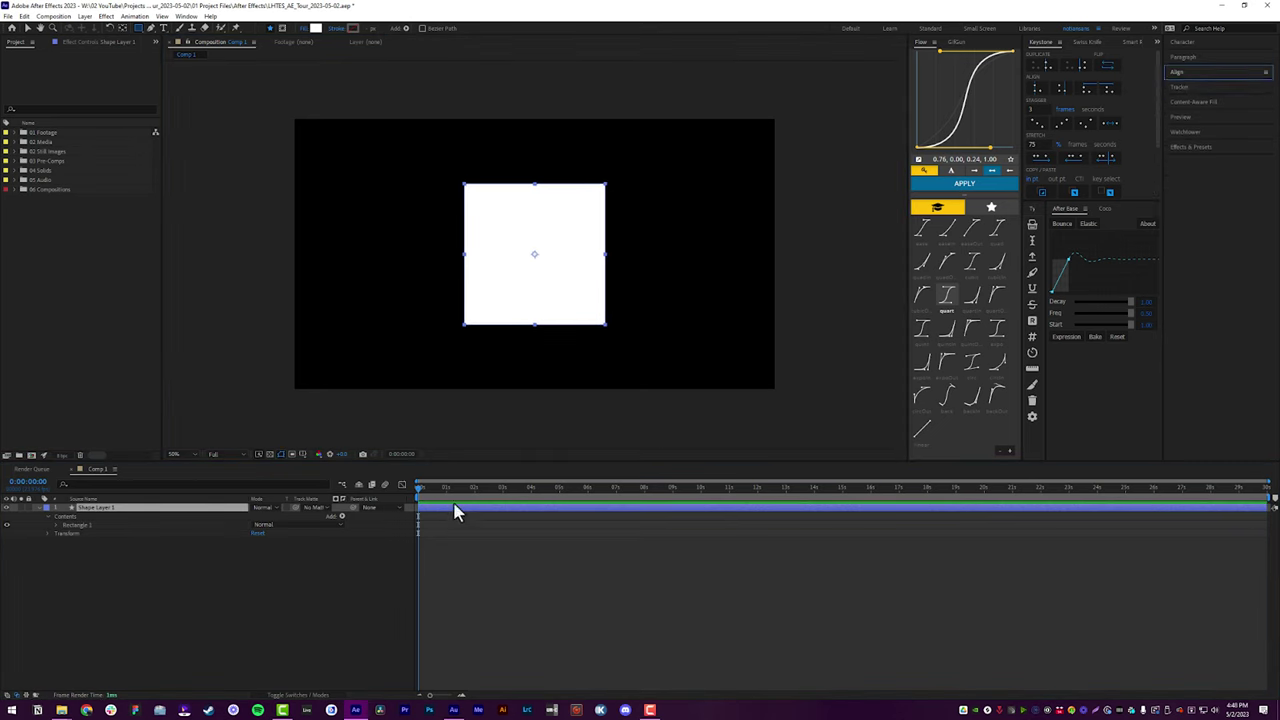
{"action": "left_click", "coordinate": [398, 497]}
{"action": "key", "text": "s"}
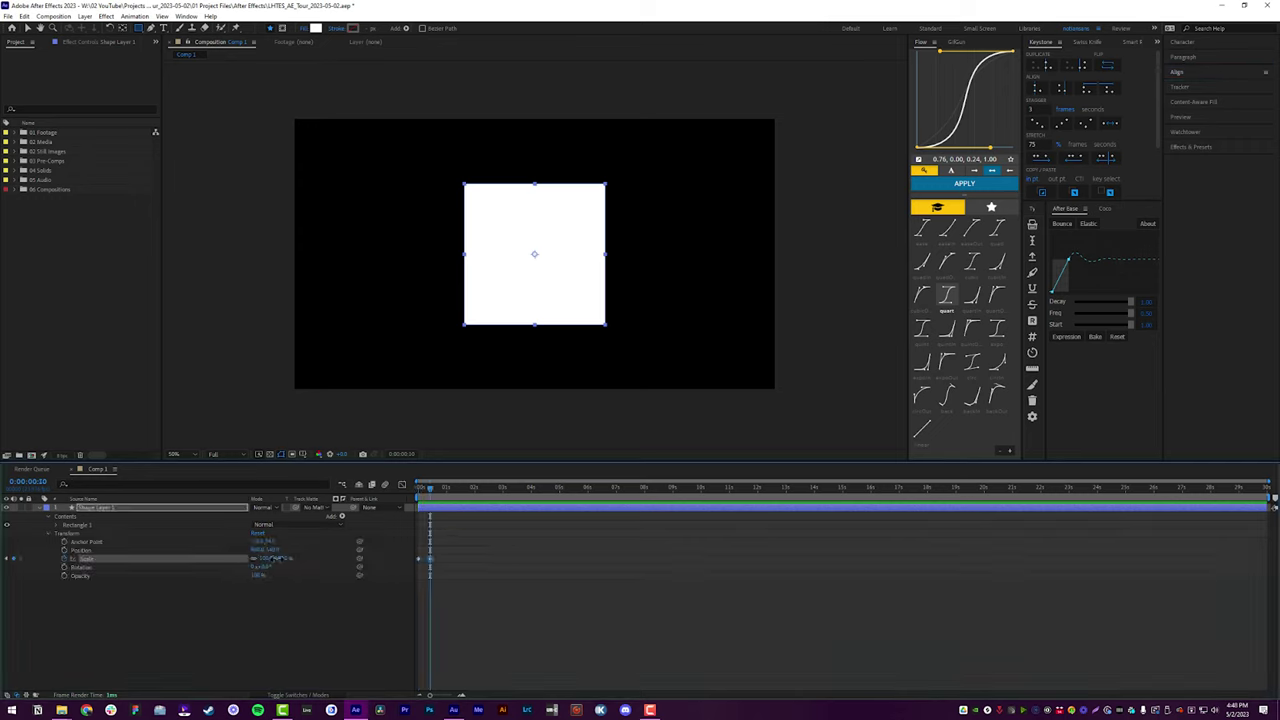
{"action": "left_click_drag", "start_coordinate": [276, 558], "coordinate": [478, 553]}
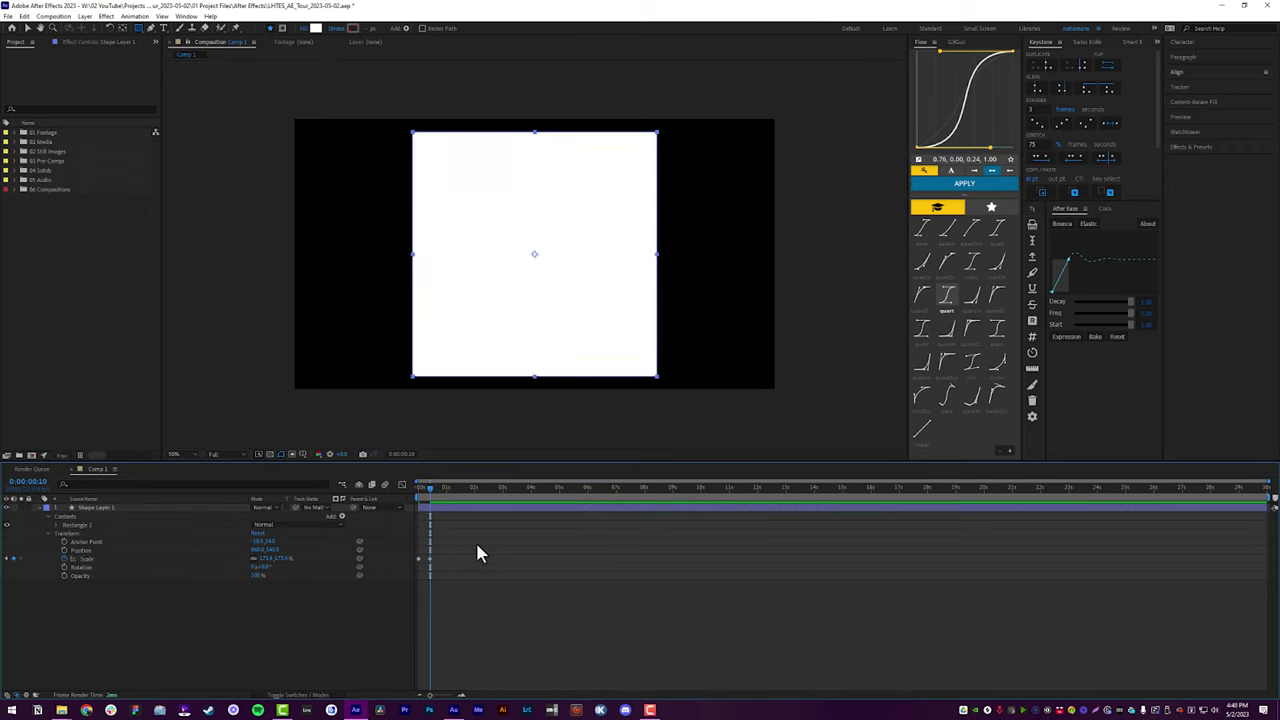
{"action": "left_click", "coordinate": [418, 558]}
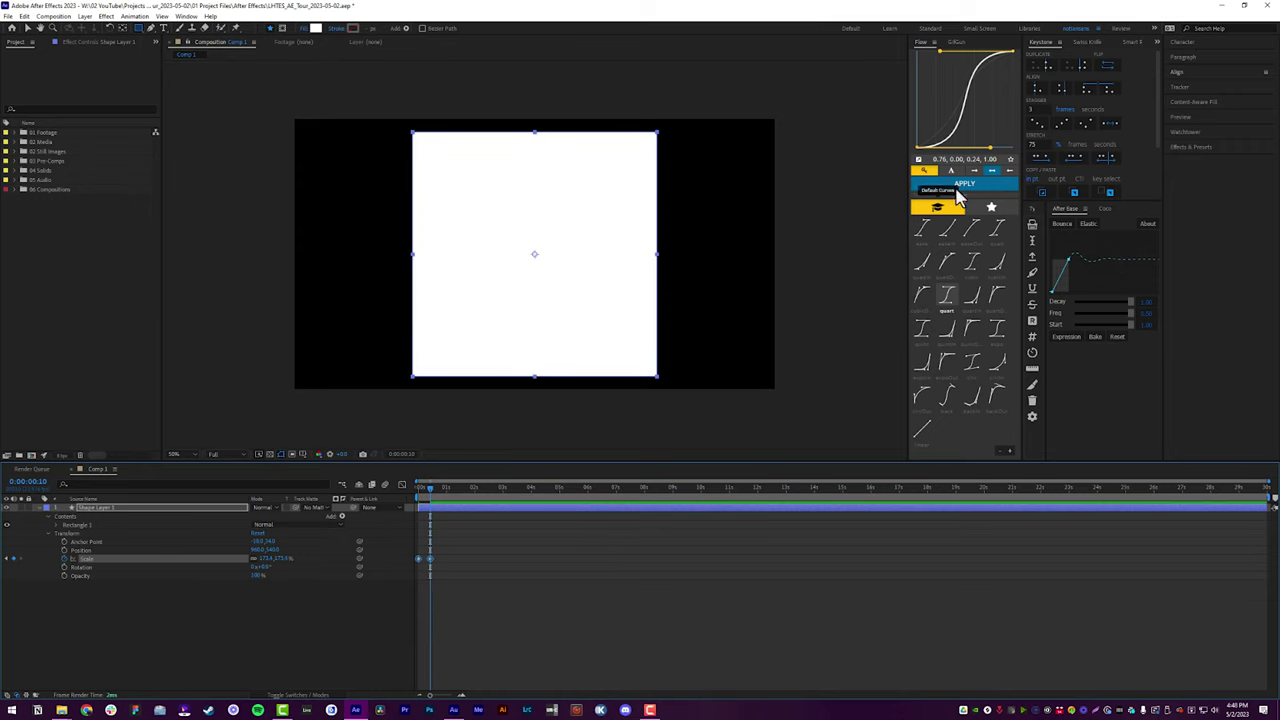
Apply Flow easing 0.26, 1.00, 0.48, 1.00 to the Scale keyframes and preview the animation
{"action": "left_click", "coordinate": [948, 305]}
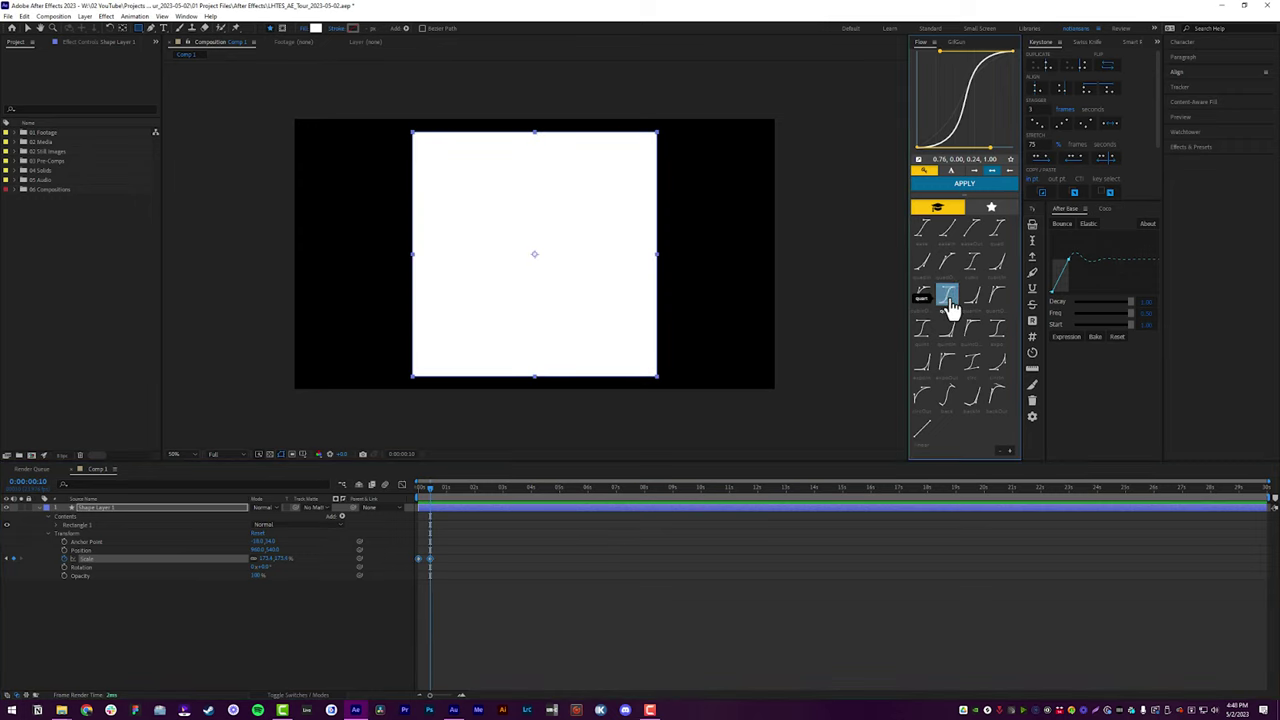
{"action": "left_click", "coordinate": [403, 485]}
{"action": "left_click_drag", "start_coordinate": [435, 703], "coordinate": [452, 697]}
{"action": "left_click", "coordinate": [996, 297]}
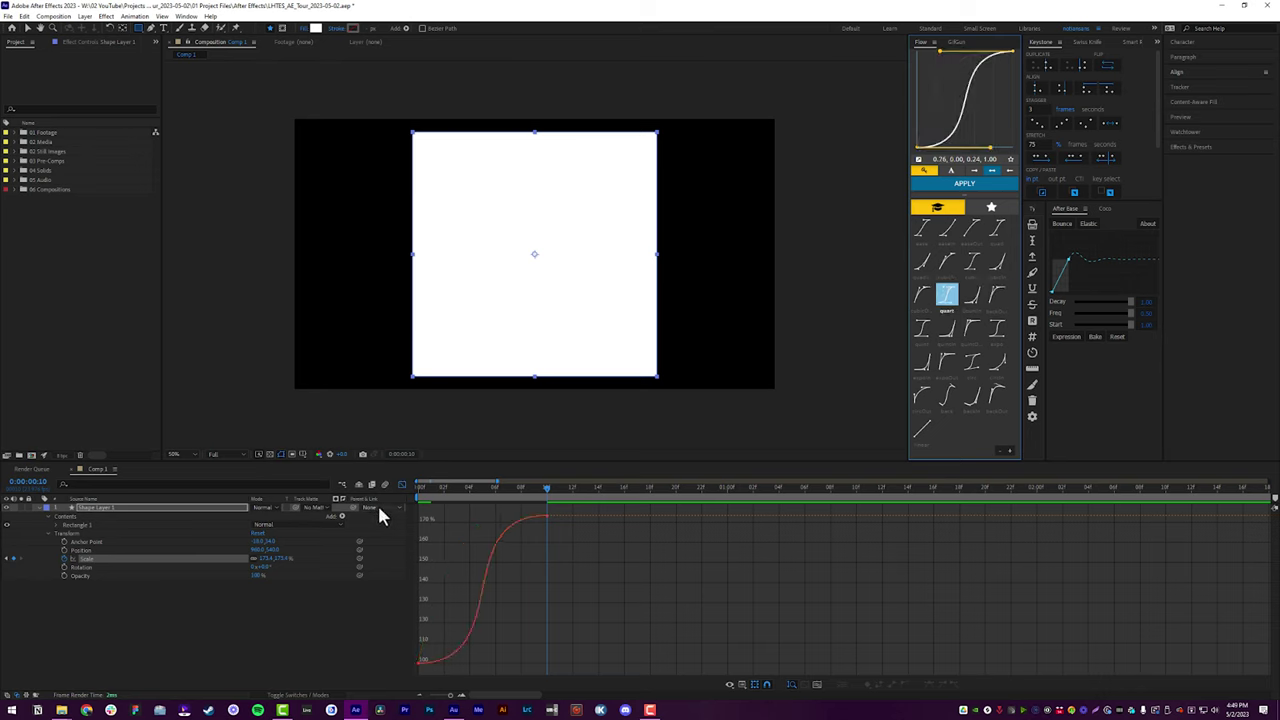
{"action": "left_click", "coordinate": [402, 485]}
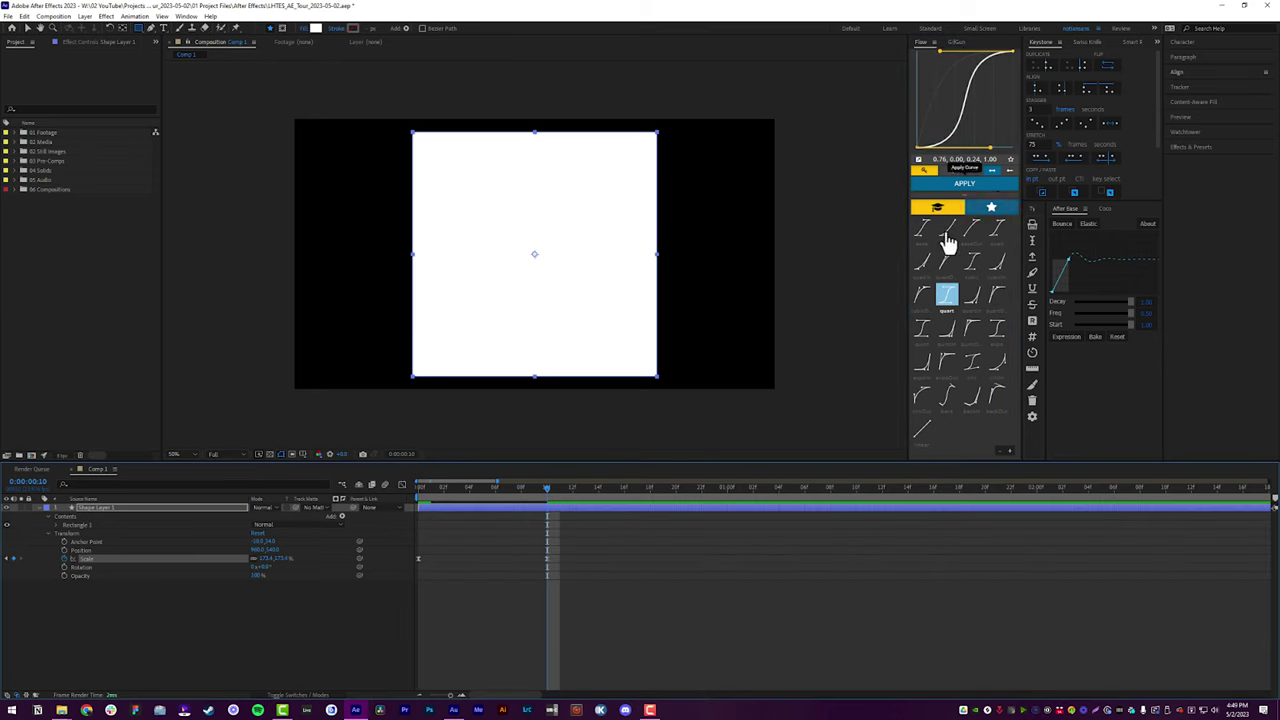
{"action": "key", "text": "space"}
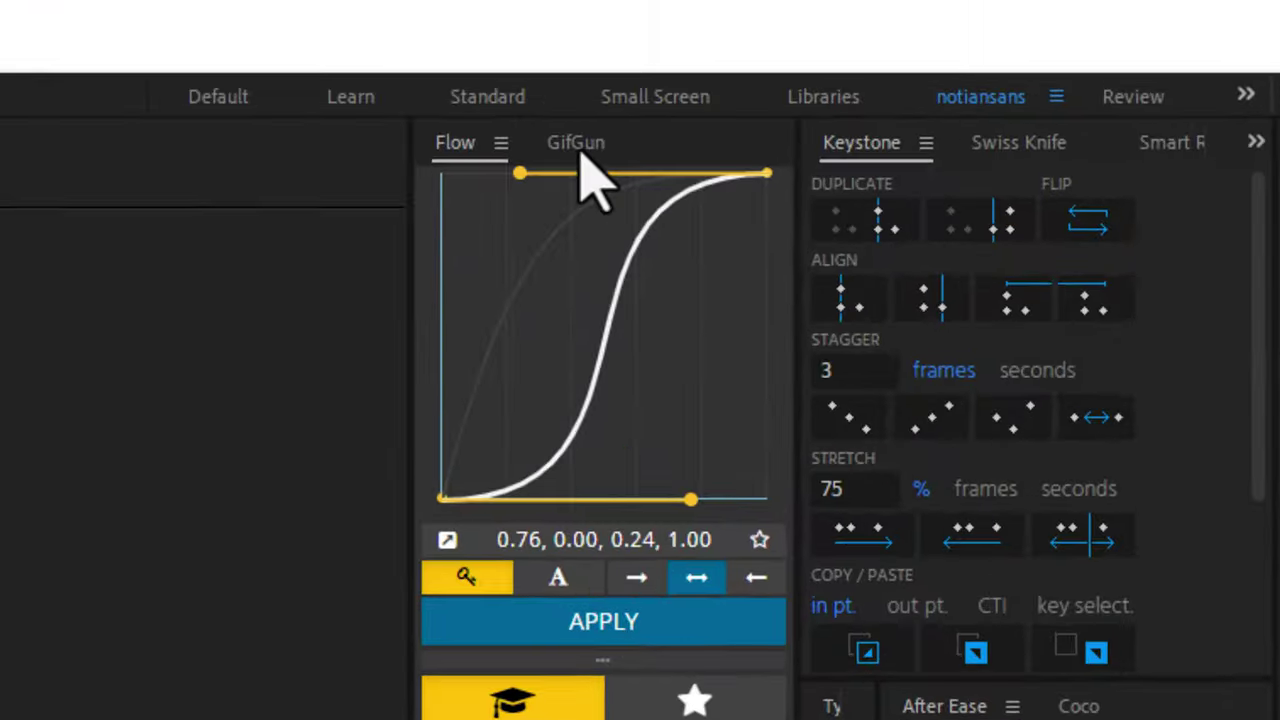
{"action": "left_click", "coordinate": [955, 45]}
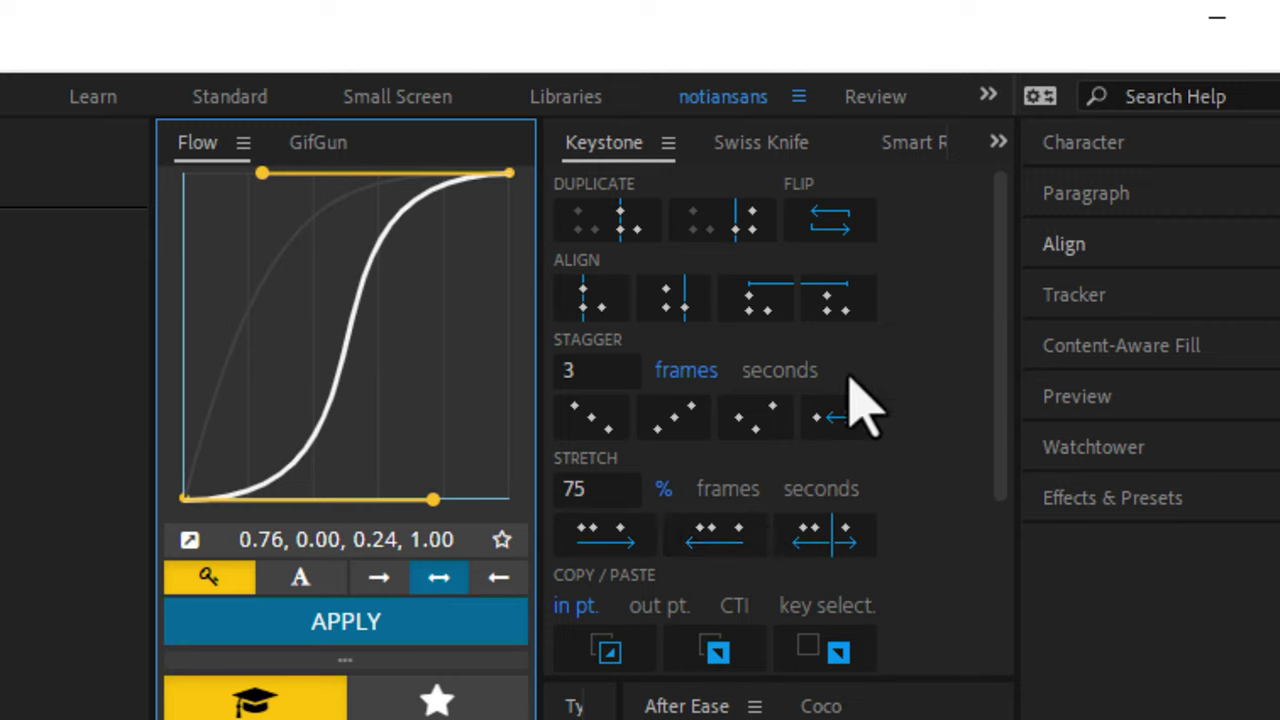
{"action": "left_click_drag", "start_coordinate": [995, 274], "coordinate": [1012, 232]}
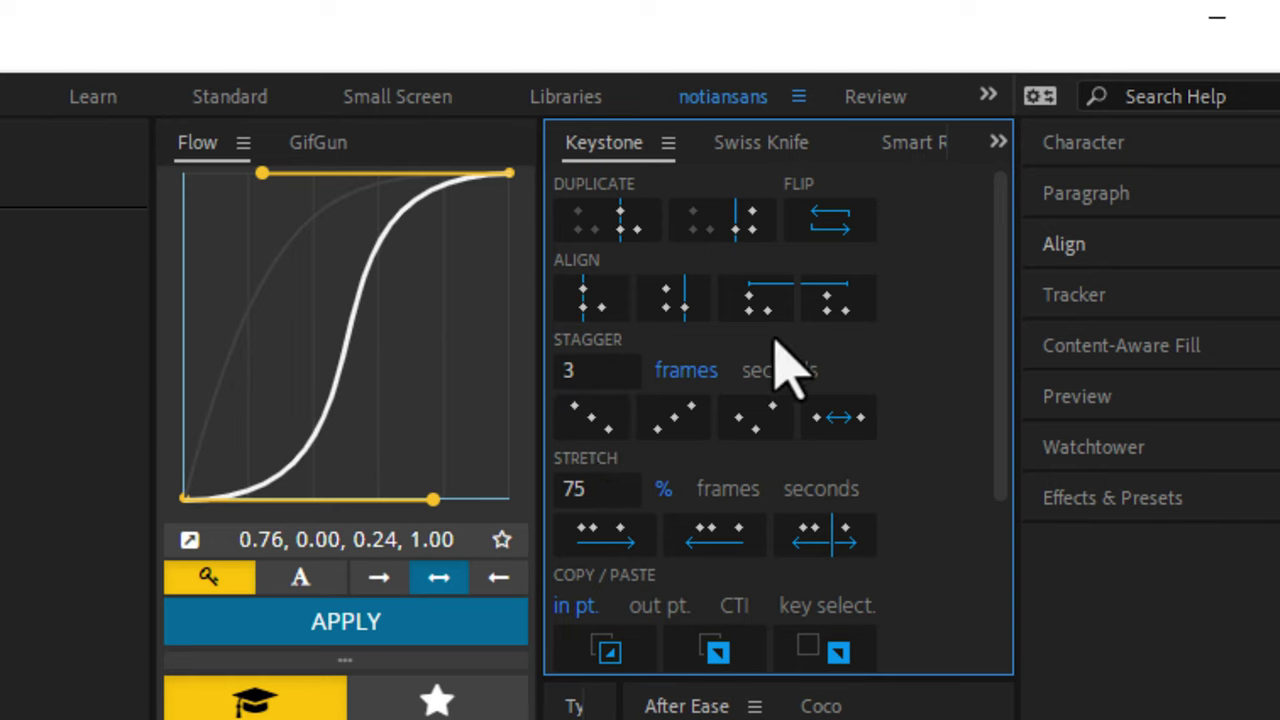
{"action": "scroll", "coordinate": [829, 543], "scroll_direction": "down", "scroll_amount": 5}
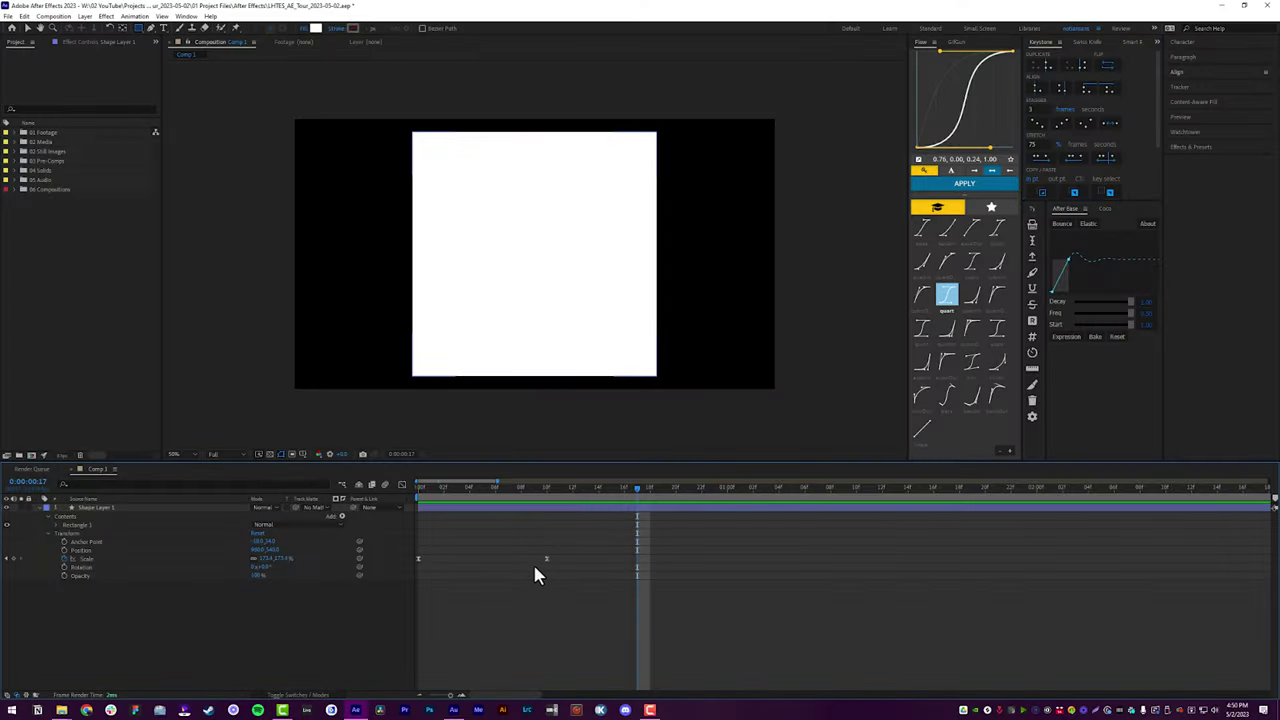
Preview the scale animation, then copy the first Scale keyframe and paste it at 1:00
{"action": "key", "text": "Home"}
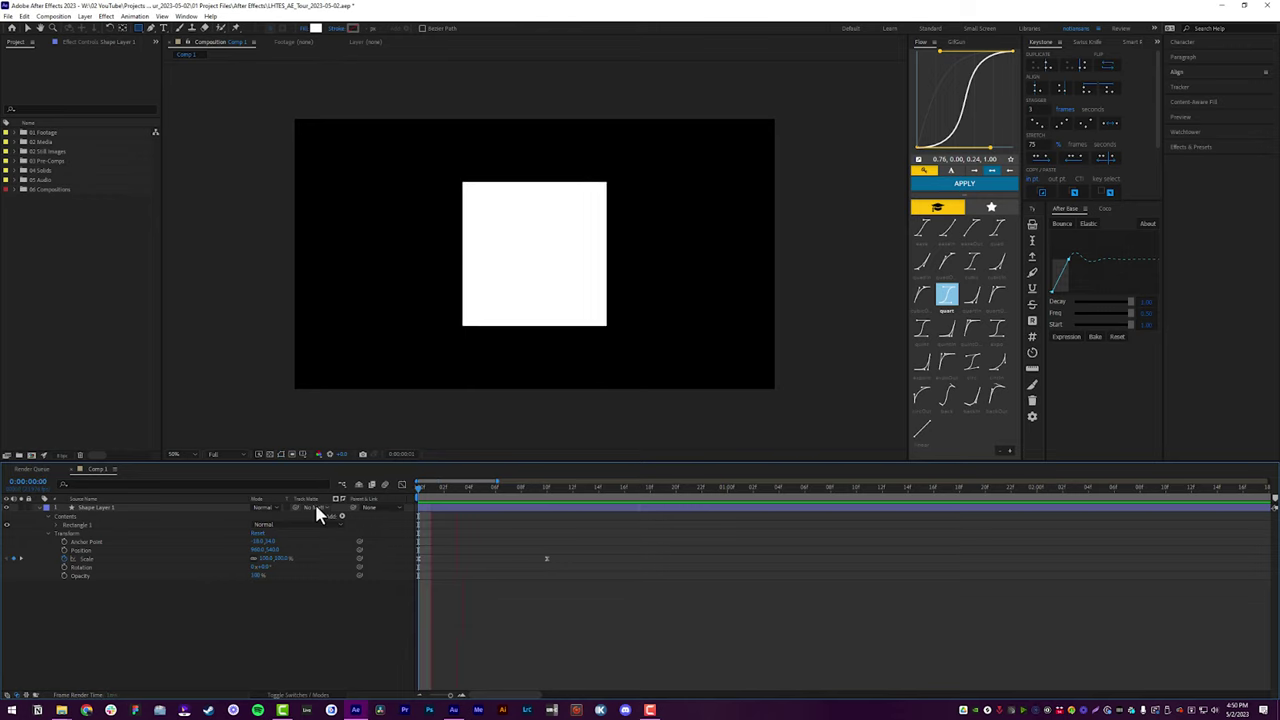
{"action": "key", "text": "space"}
{"action": "key", "text": "space"}
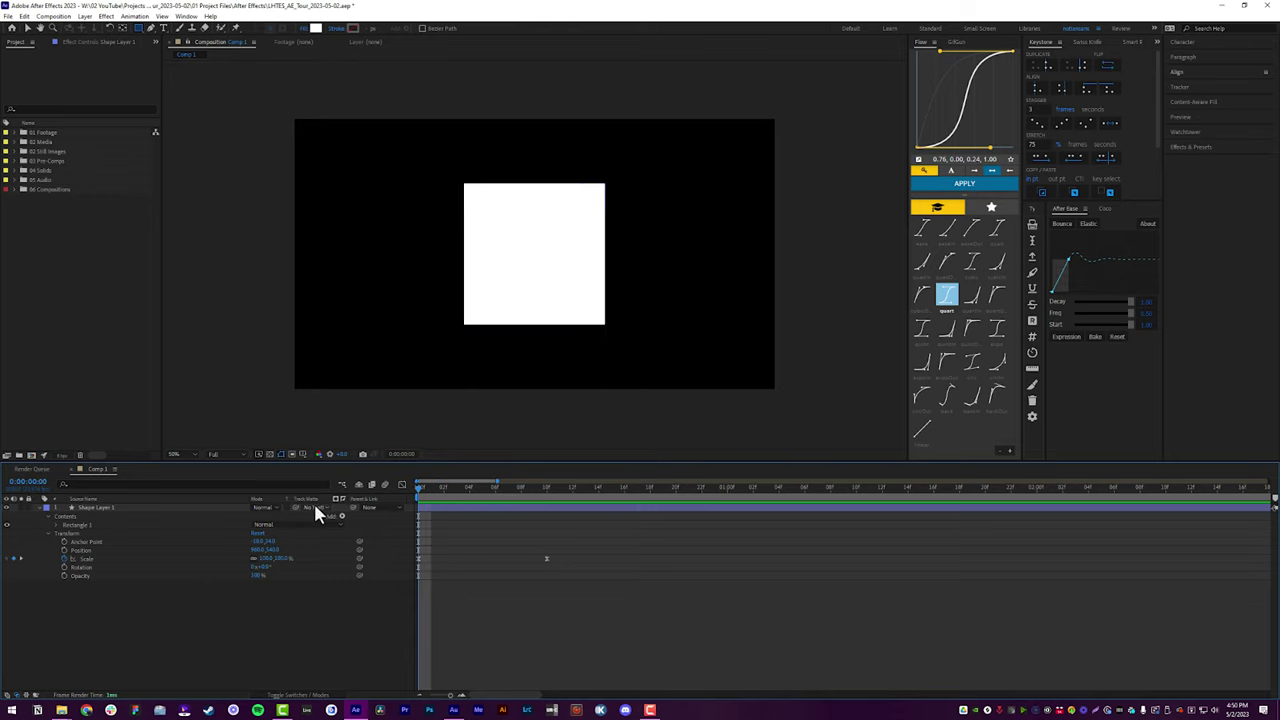
{"action": "key", "text": "space"}
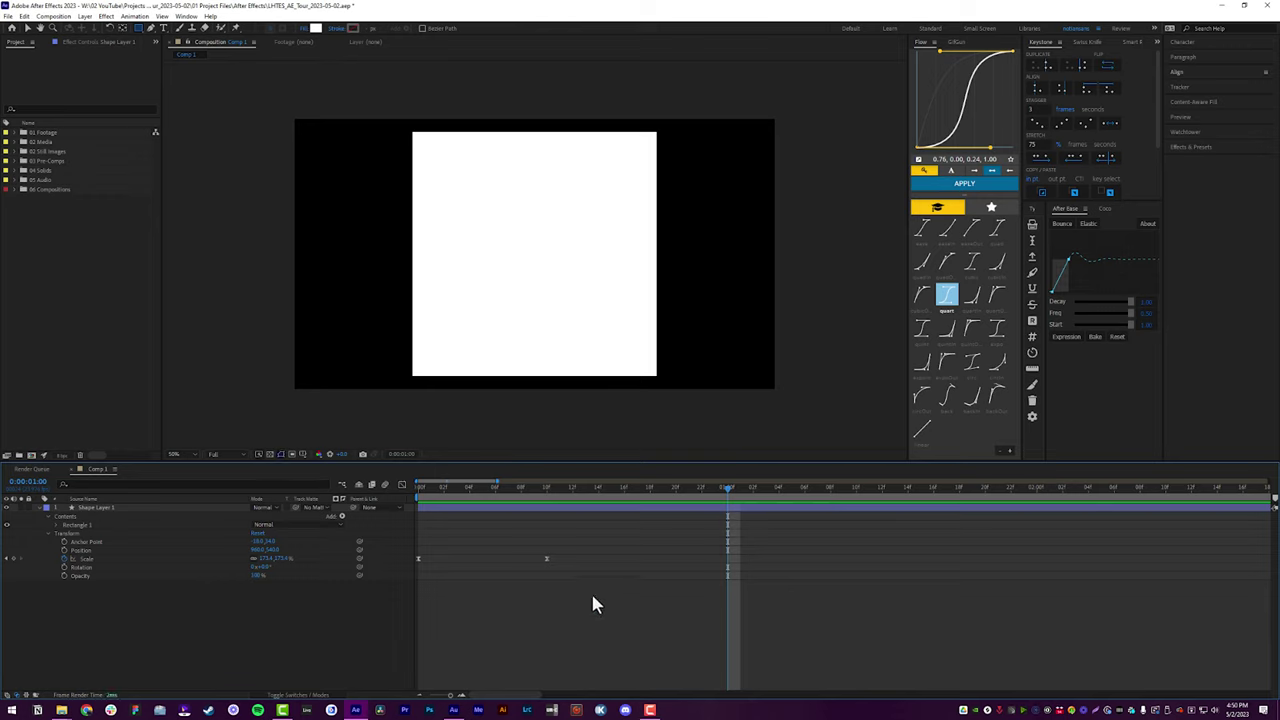
{"action": "left_click_drag", "start_coordinate": [569, 547], "coordinate": [534, 577]}
{"action": "key", "text": "ctrl+c"}
{"action": "key", "text": "ctrl+v"}
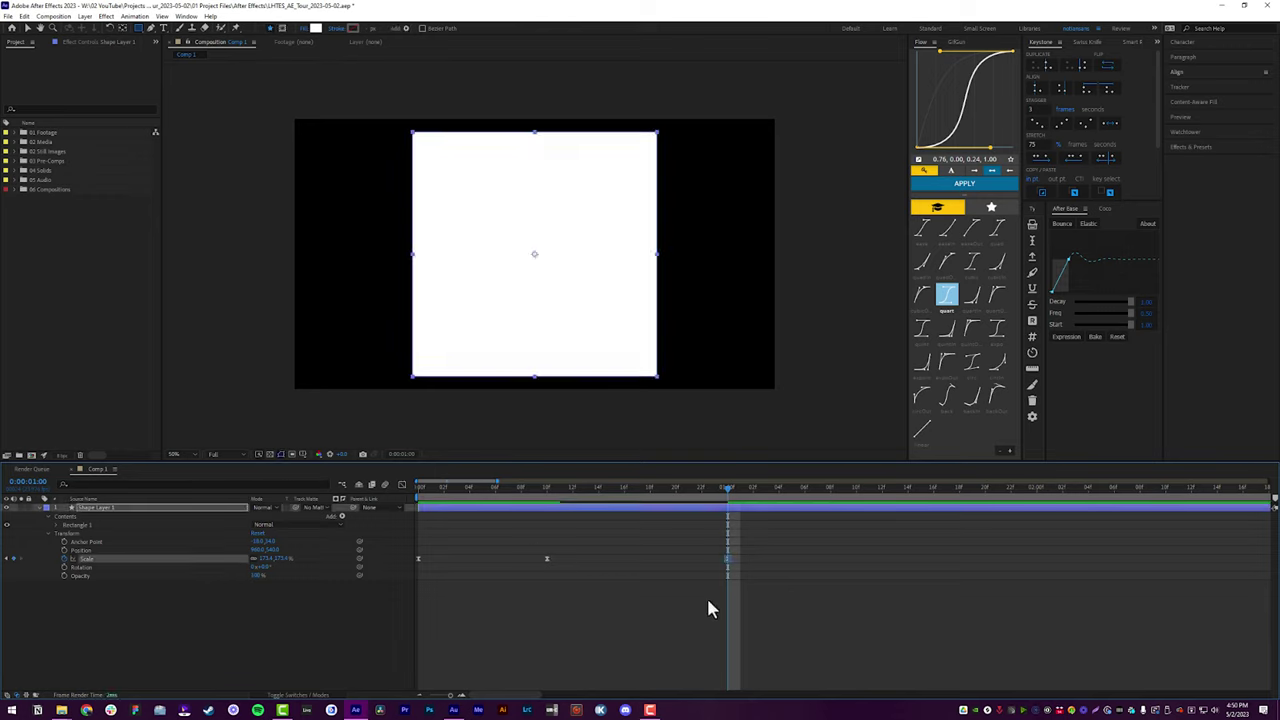
Try an extra keyframe at 1:10, undo it, then reselect the Scale keyframes and replay
{"action": "key", "text": "shift+Page_Down"}
{"action": "left_click", "coordinate": [418, 558]}
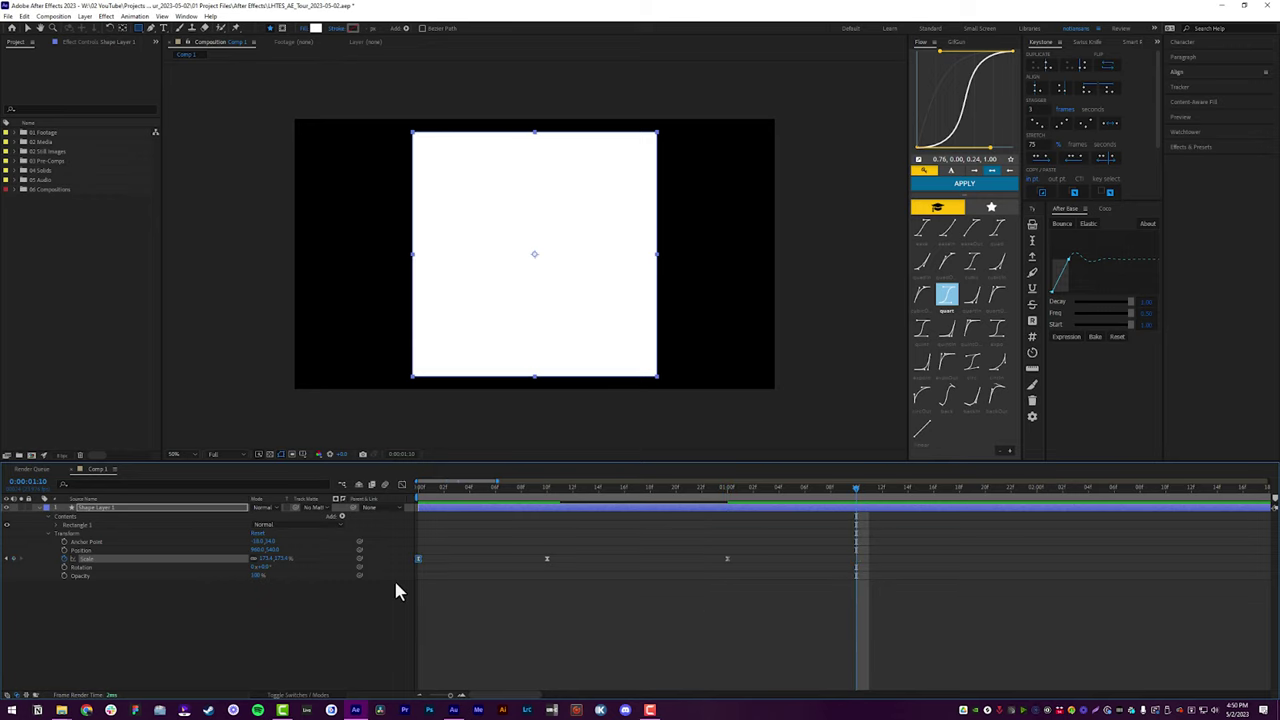
{"action": "key", "text": "ctrl+c"}
{"action": "key", "text": "ctrl+v"}
{"action": "key", "text": "ctrl+z"}
{"action": "key", "text": "shift+Page_Up"}
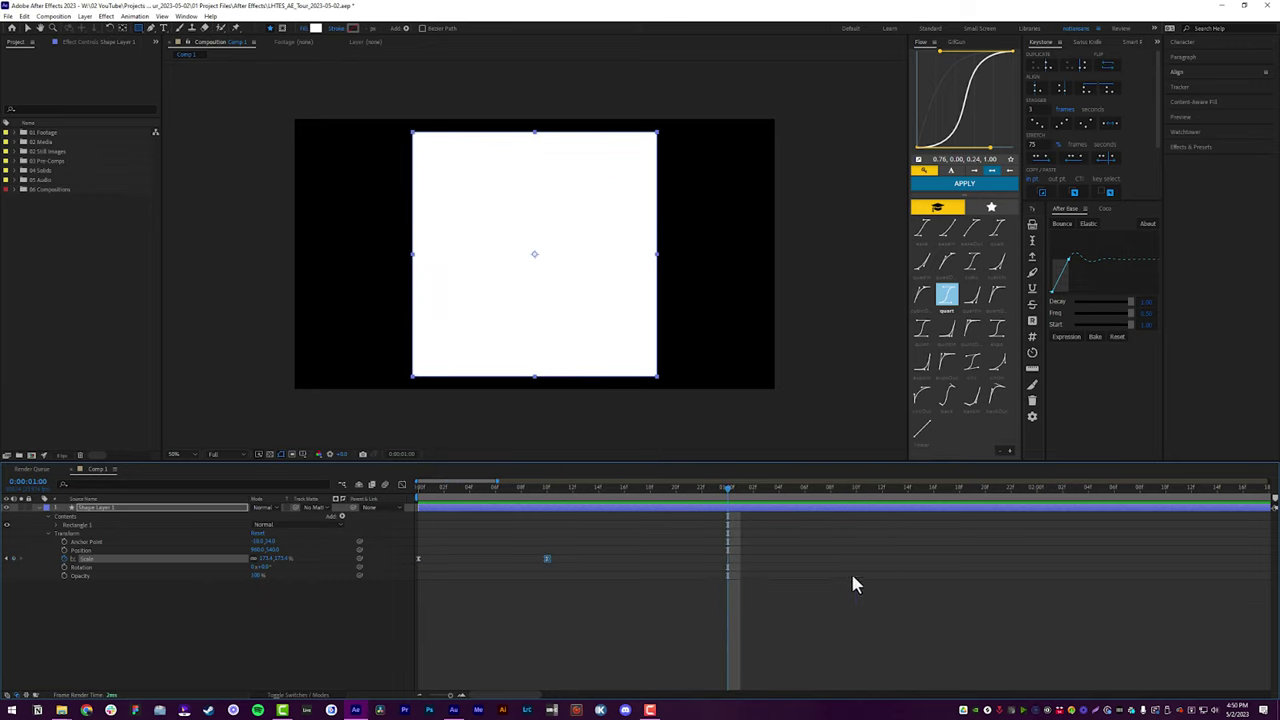
{"action": "left_click_drag", "start_coordinate": [413, 571], "coordinate": [413, 571]}
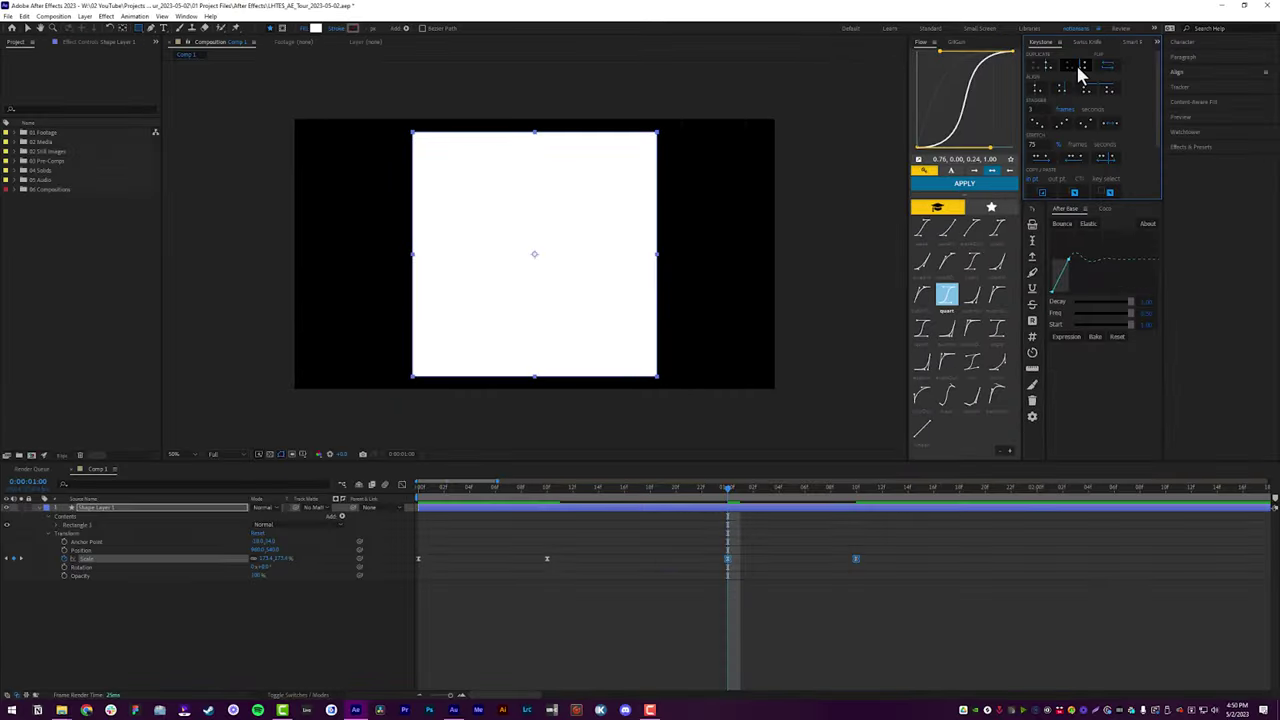
{"action": "left_click_drag", "start_coordinate": [733, 497], "coordinate": [668, 517]}
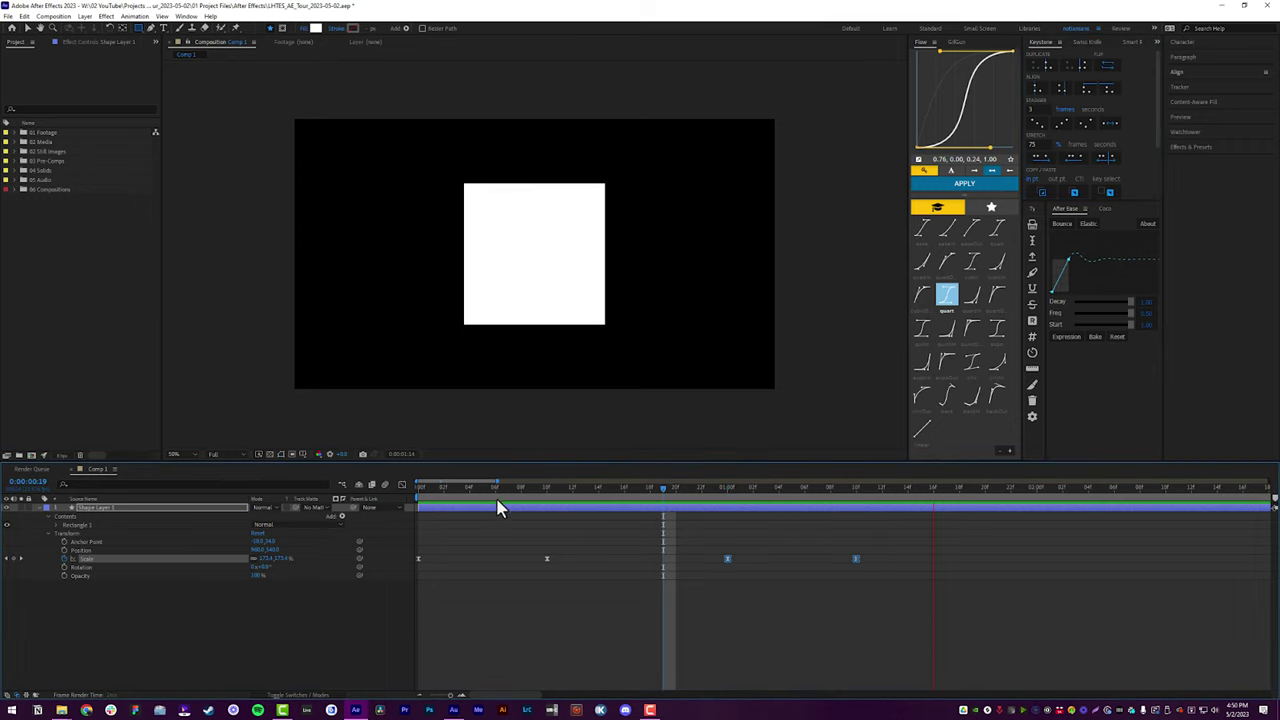
{"action": "key", "text": "space"}
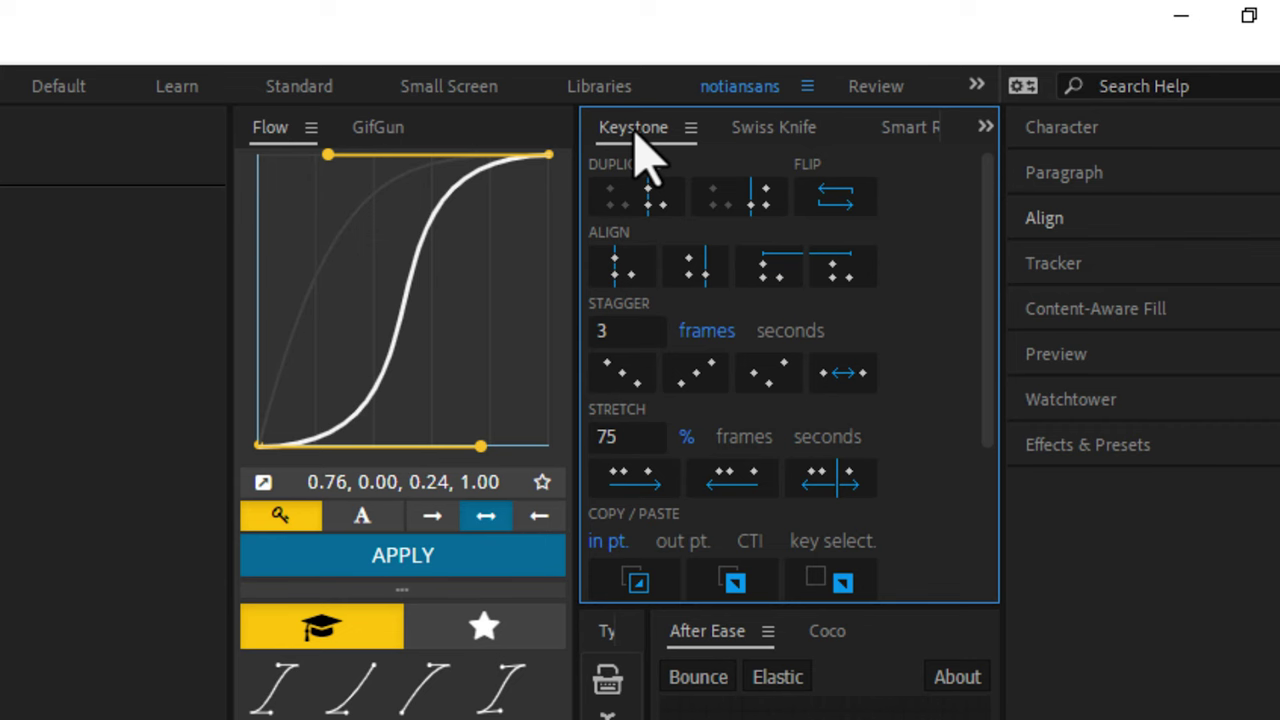
Switch the docked plugin panel from Keystone to Swiss Knife
{"action": "left_click", "coordinate": [790, 132]}
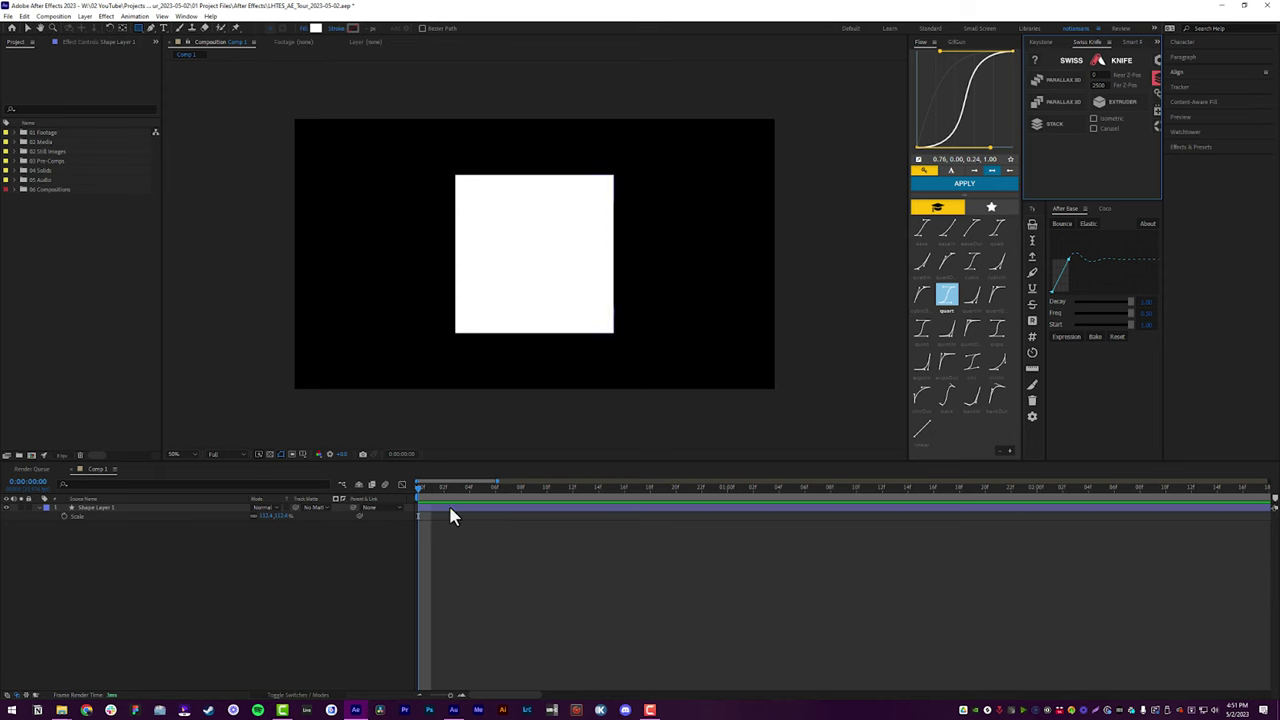
Duplicate the square layer, build a Parallax 3D rig, orbit to check depth, then revert and select all layers
{"action": "left_click", "coordinate": [451, 514]}
{"action": "key", "text": "ctrl+d"}
{"action": "key", "text": "ctrl+d"}
{"action": "key", "text": "ctrl+d"}
{"action": "key", "text": "ctrl+d"}
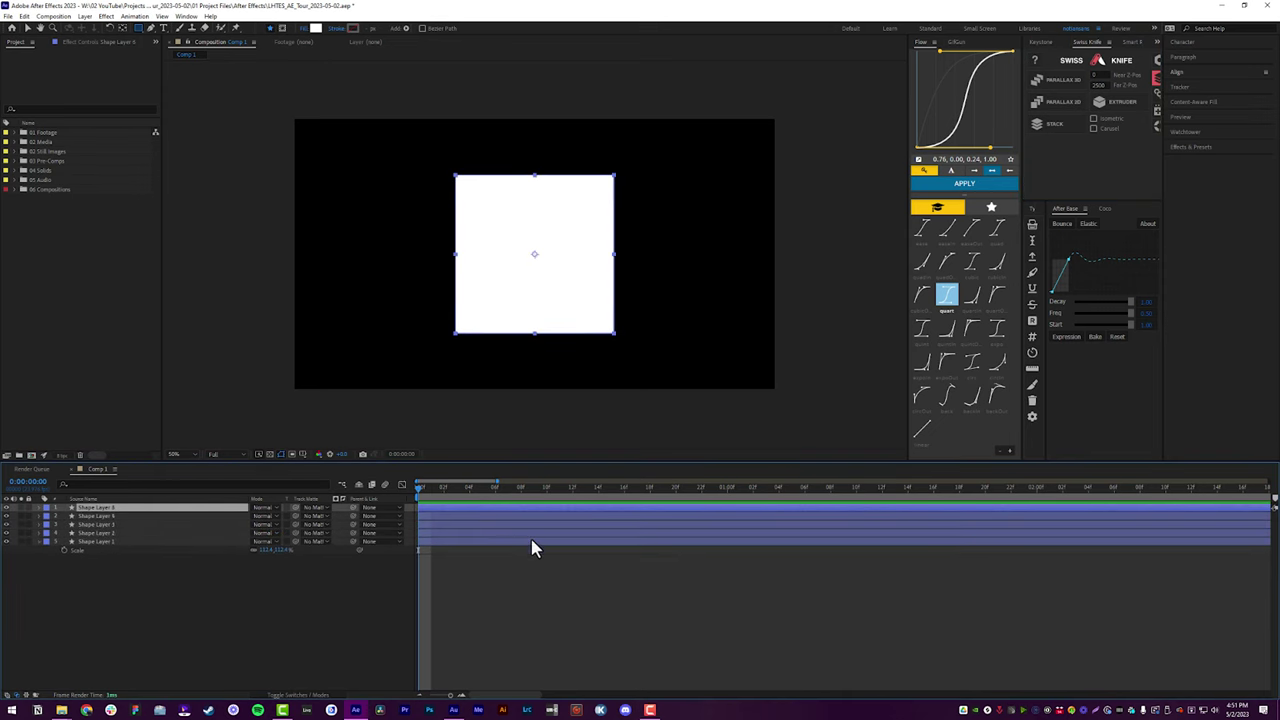
{"action": "key", "text": "ctrl+a"}
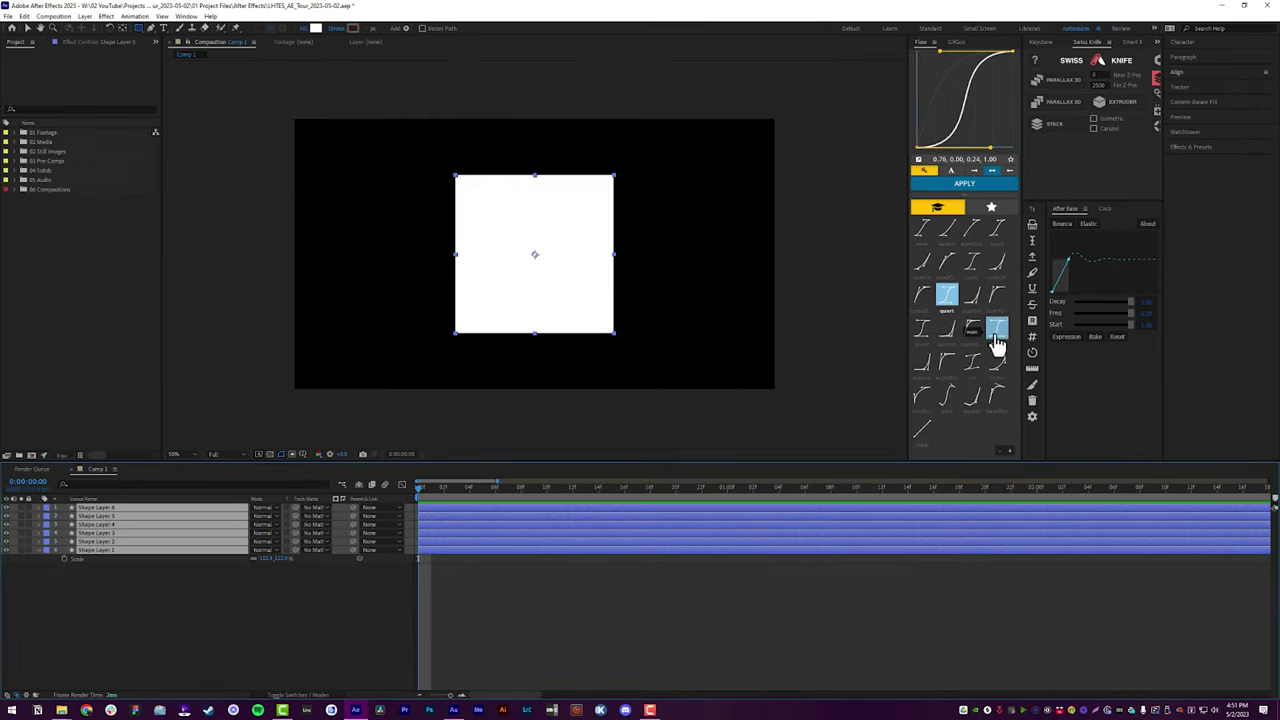
{"action": "left_click", "coordinate": [1064, 82]}
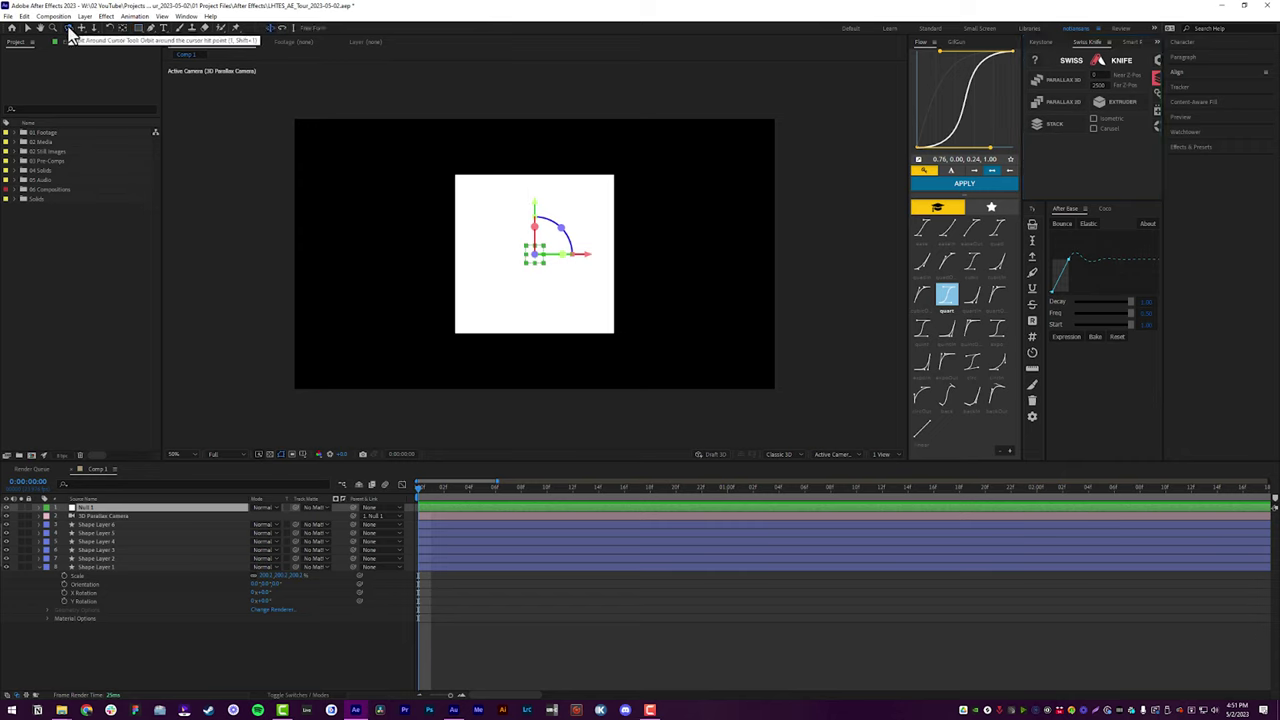
{"action": "left_click_drag", "start_coordinate": [634, 228], "coordinate": [668, 240]}
{"action": "key", "text": "ctrl+z"}
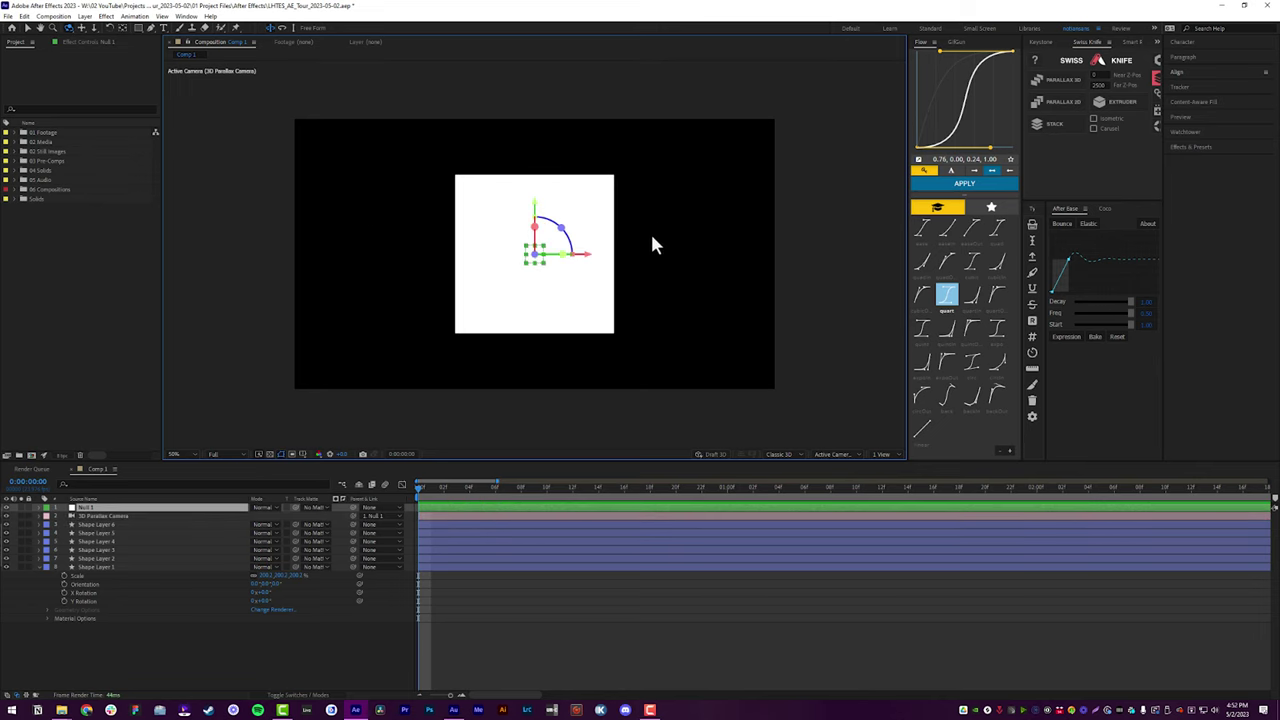
{"action": "key", "text": "ctrl+a"}
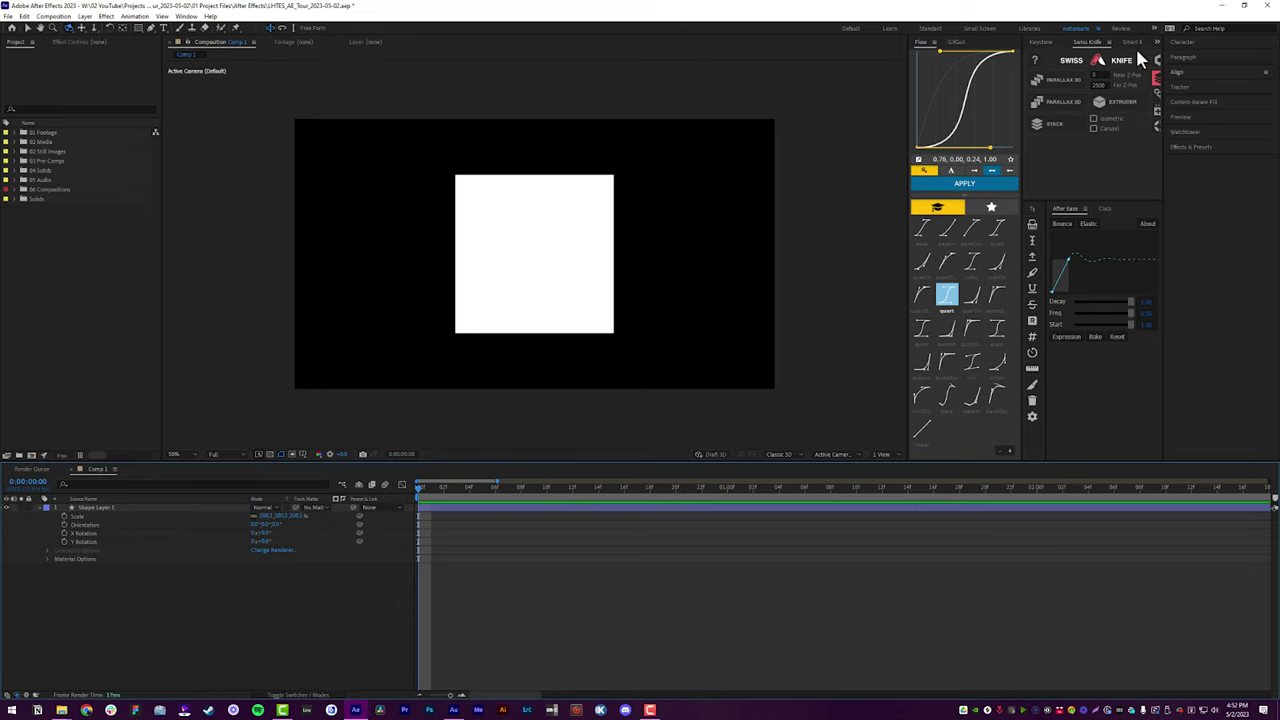
{"action": "left_click", "coordinate": [1131, 44]}
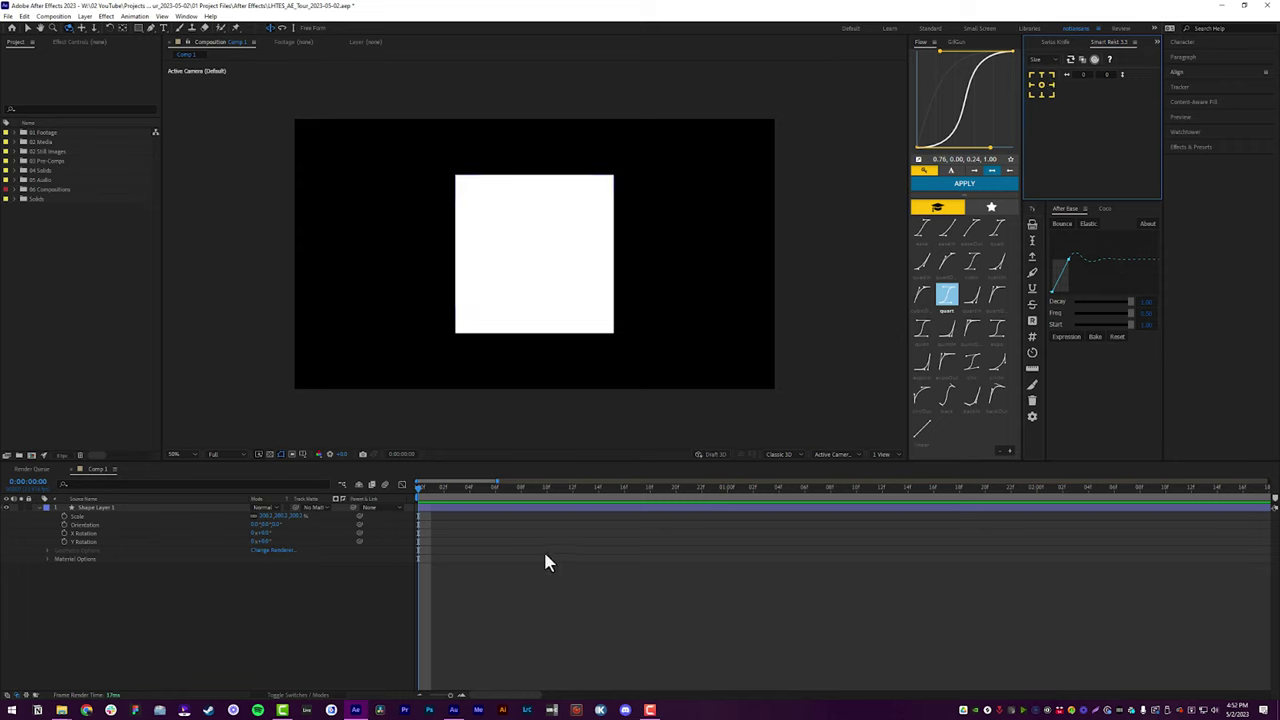
Delete the square layer, add a red 'Text Layer' text layer, and centre it horizontally and vertically
{"action": "left_click", "coordinate": [486, 510]}
{"action": "key", "text": "Delete"}
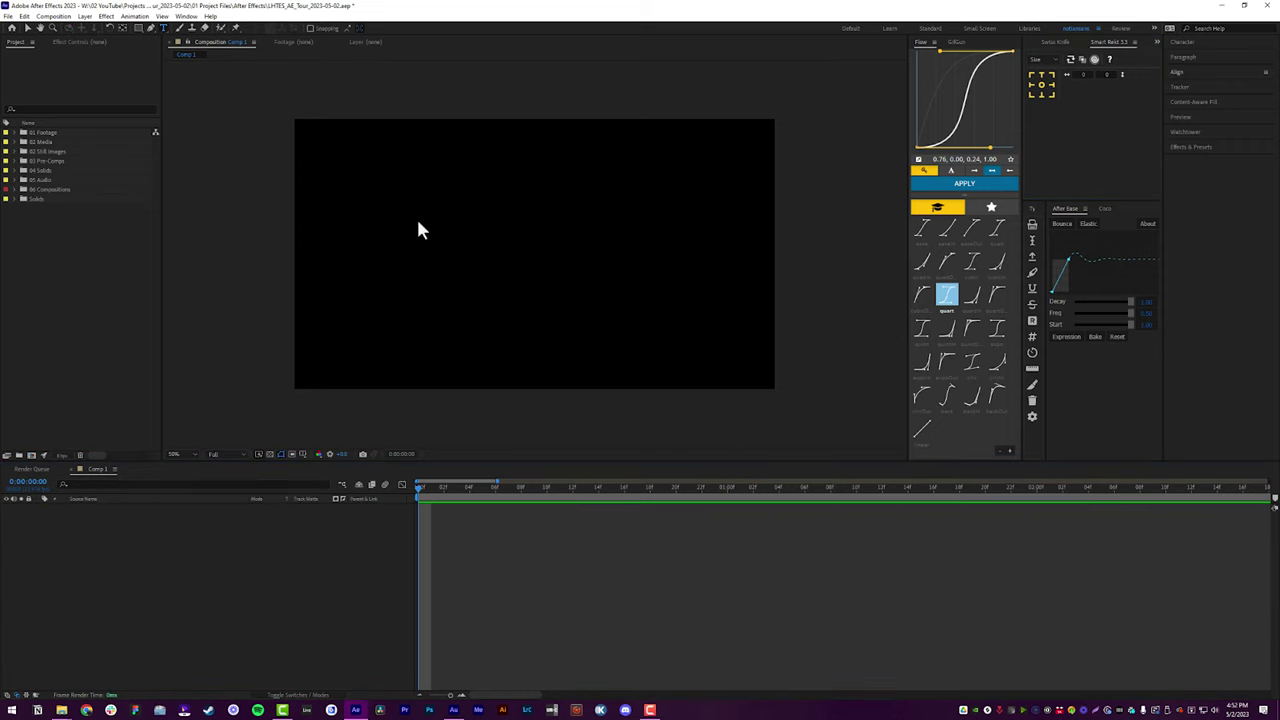
{"action": "key", "text": "ctrl+z"}
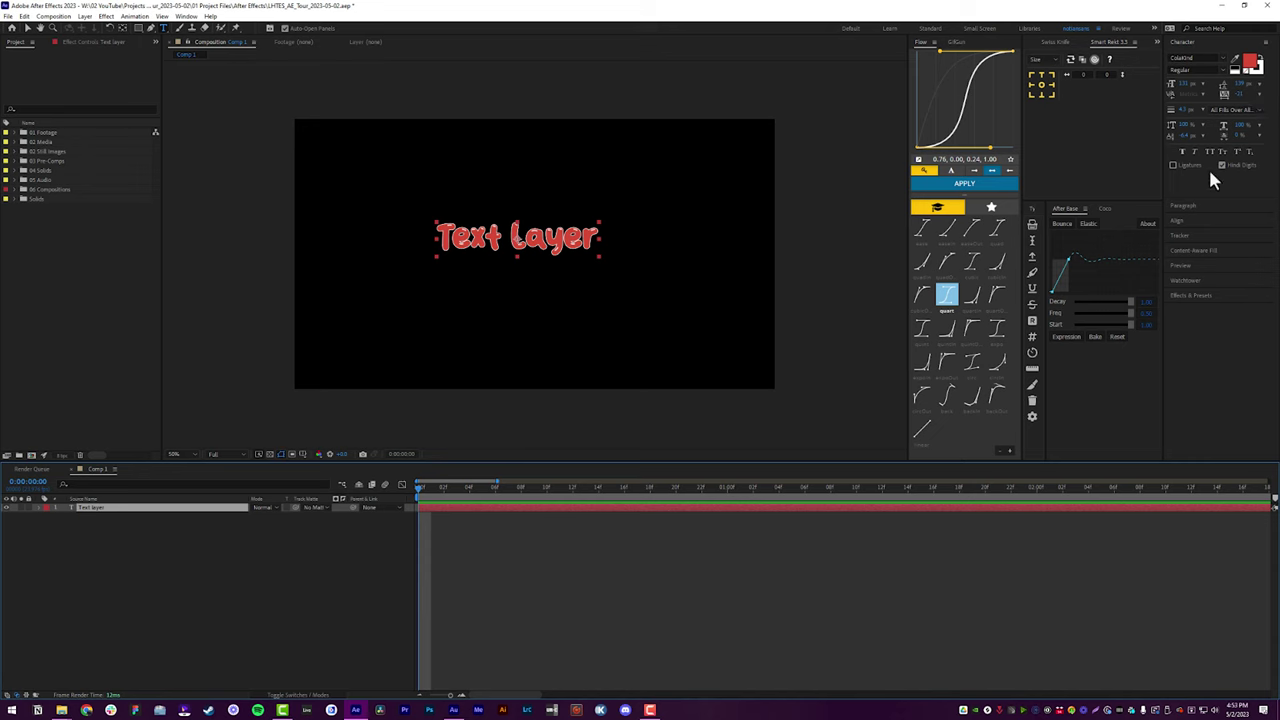
{"action": "left_click", "coordinate": [1182, 222]}
{"action": "left_click", "coordinate": [1190, 97]}
{"action": "left_click", "coordinate": [1241, 97]}
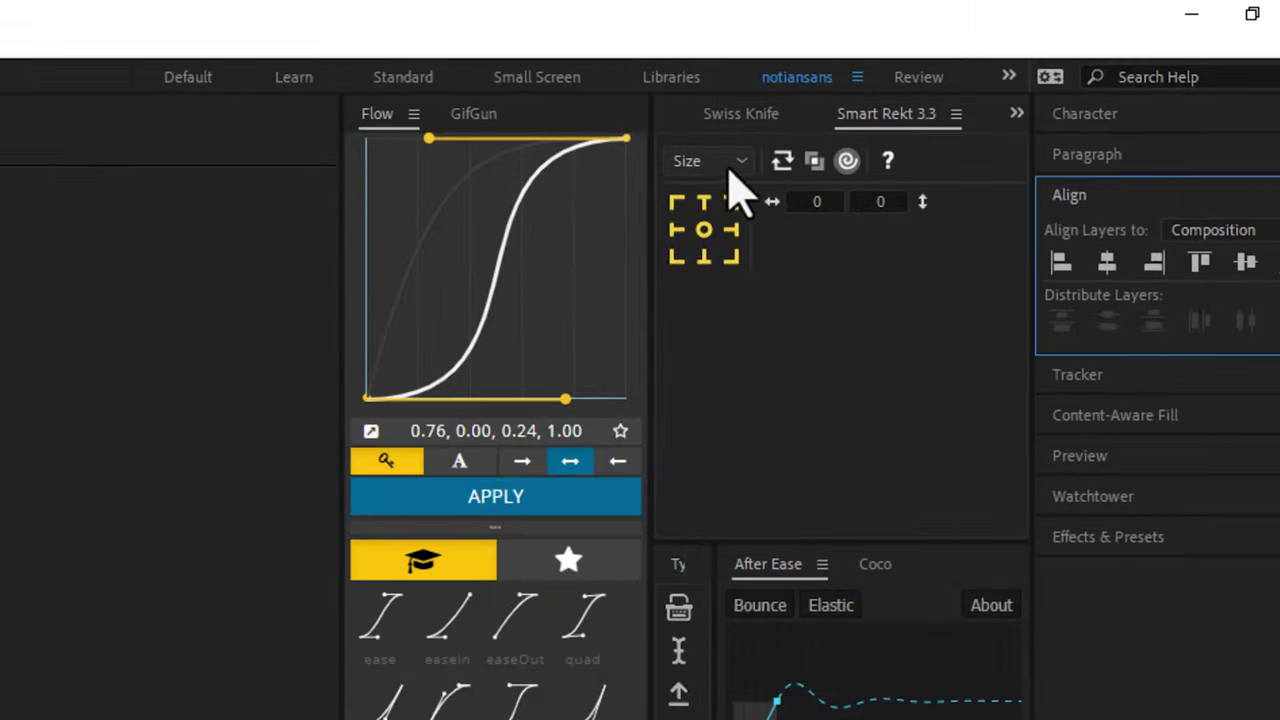
{"action": "left_click", "coordinate": [893, 148]}
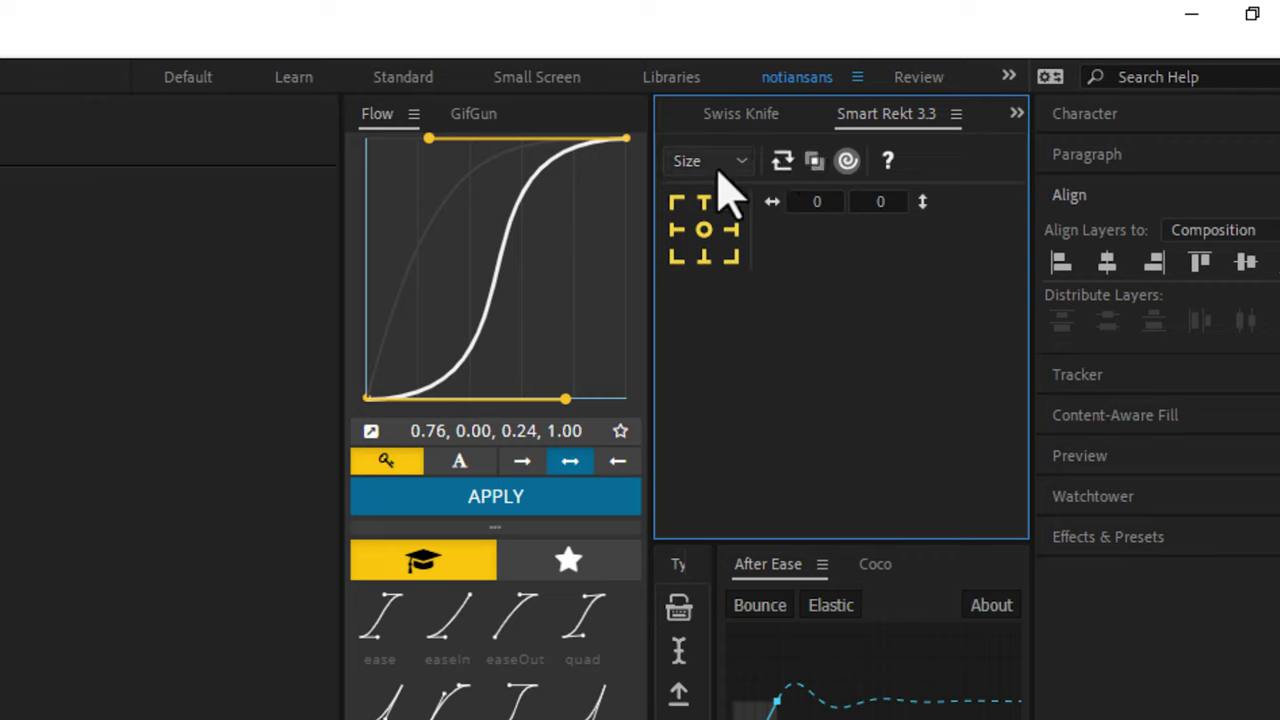
{"action": "left_click", "coordinate": [716, 168]}
Set Smart Rekt to Margin mode with a 40-pixel margin and create a centred box behind the text
{"action": "left_click", "coordinate": [694, 218]}
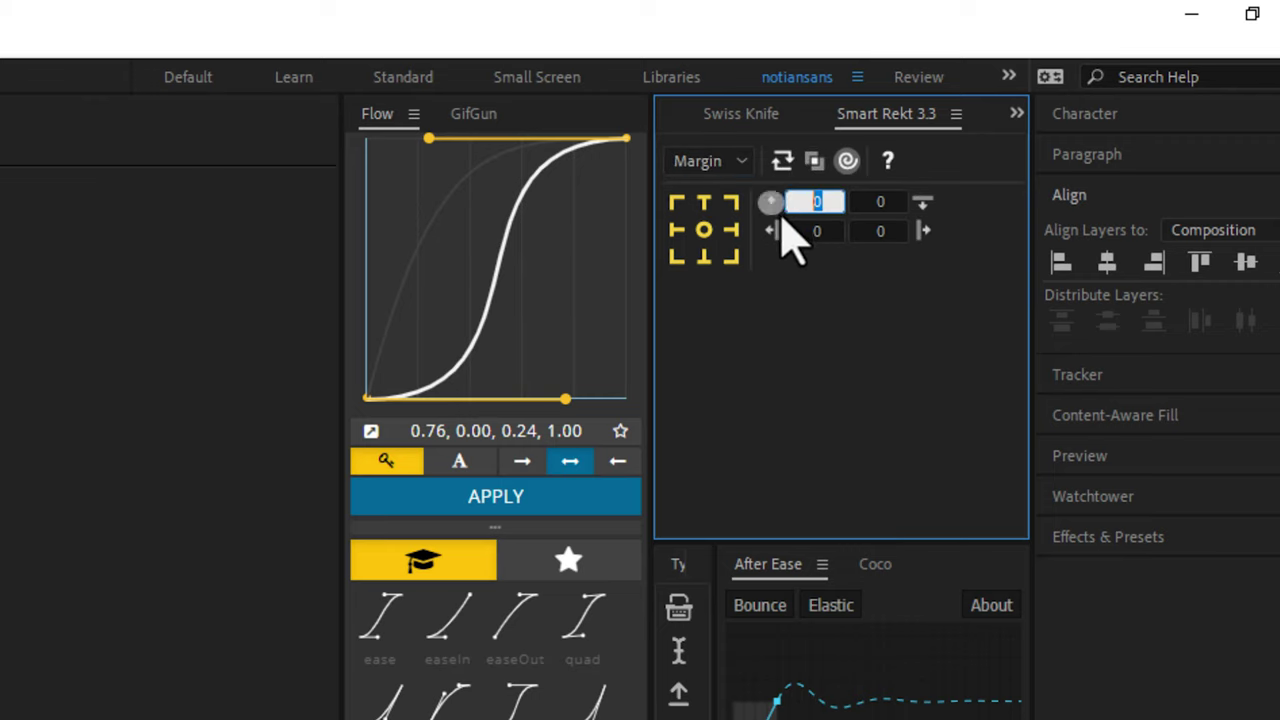
{"action": "type", "text": "40"}
{"action": "key", "text": "Tab"}
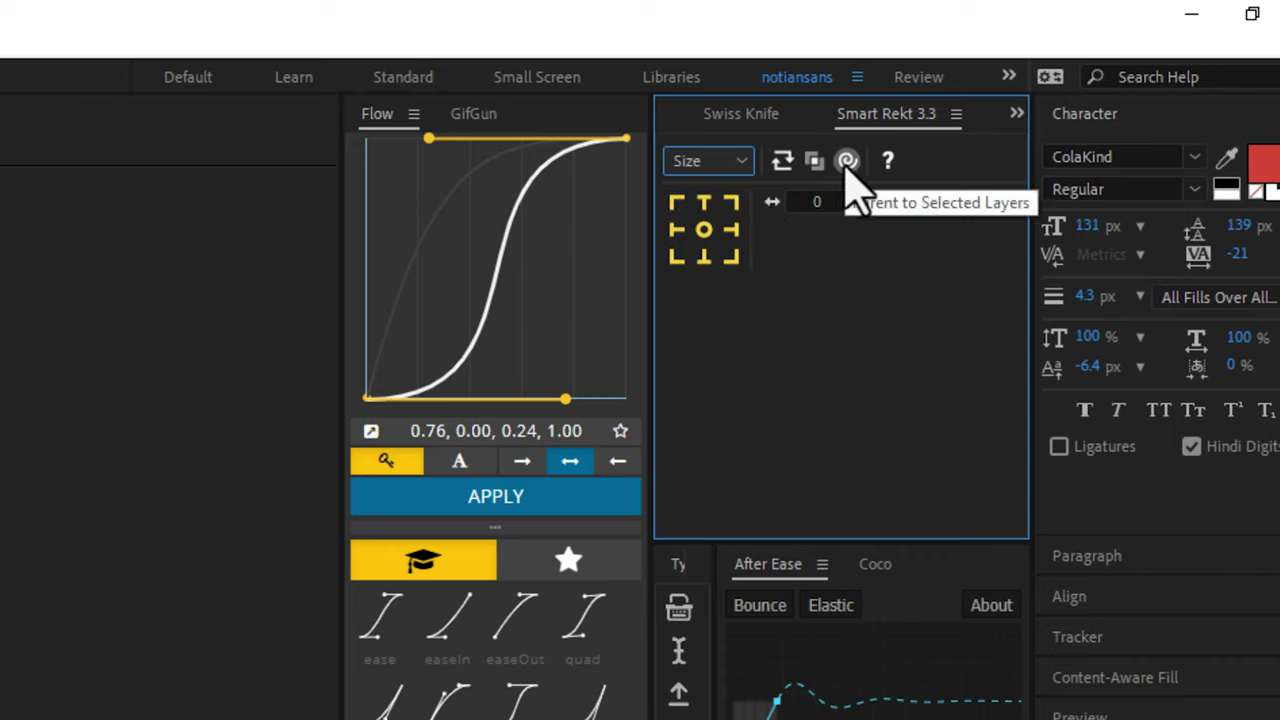
{"action": "left_click", "coordinate": [847, 166]}
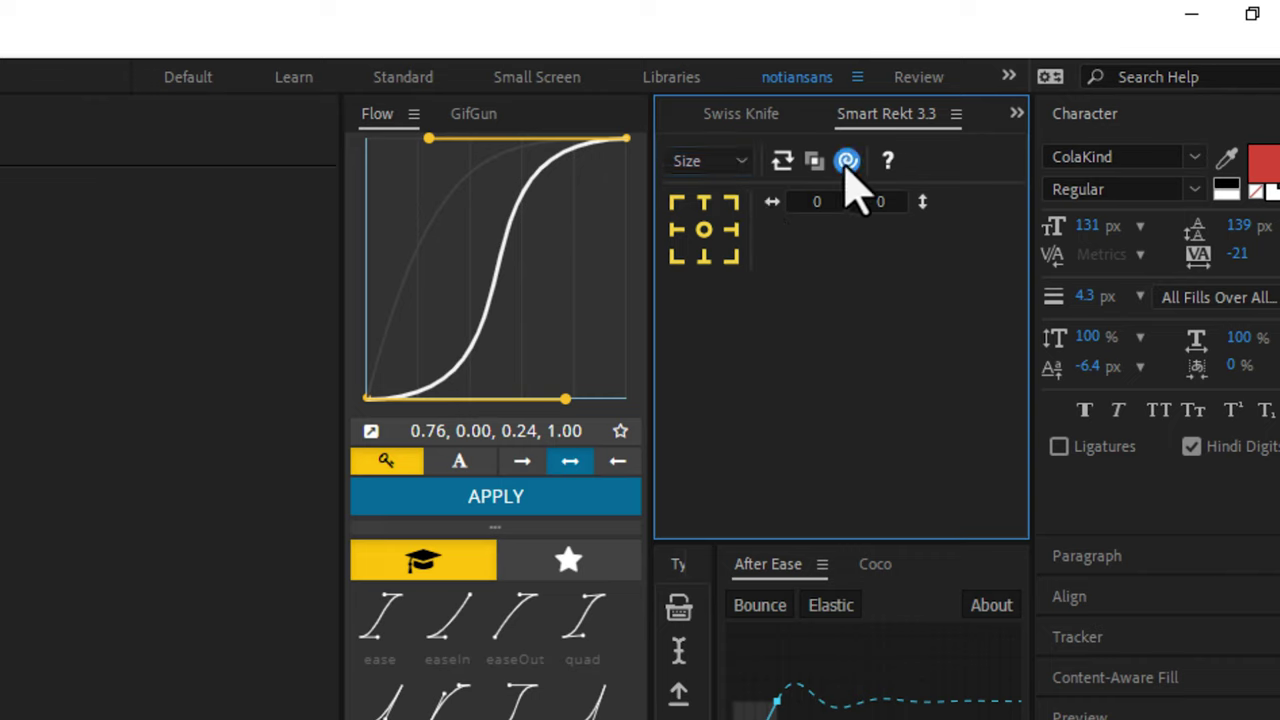
{"action": "left_click", "coordinate": [782, 165]}
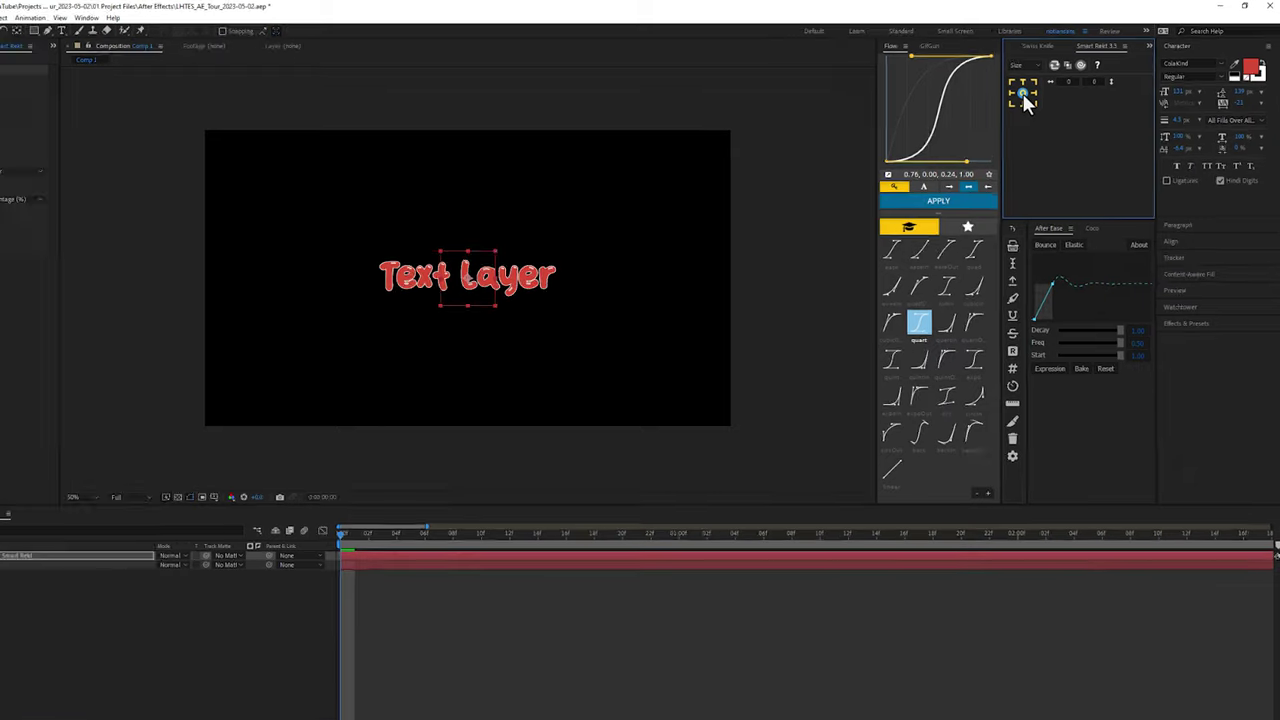
{"action": "left_click", "coordinate": [704, 230]}
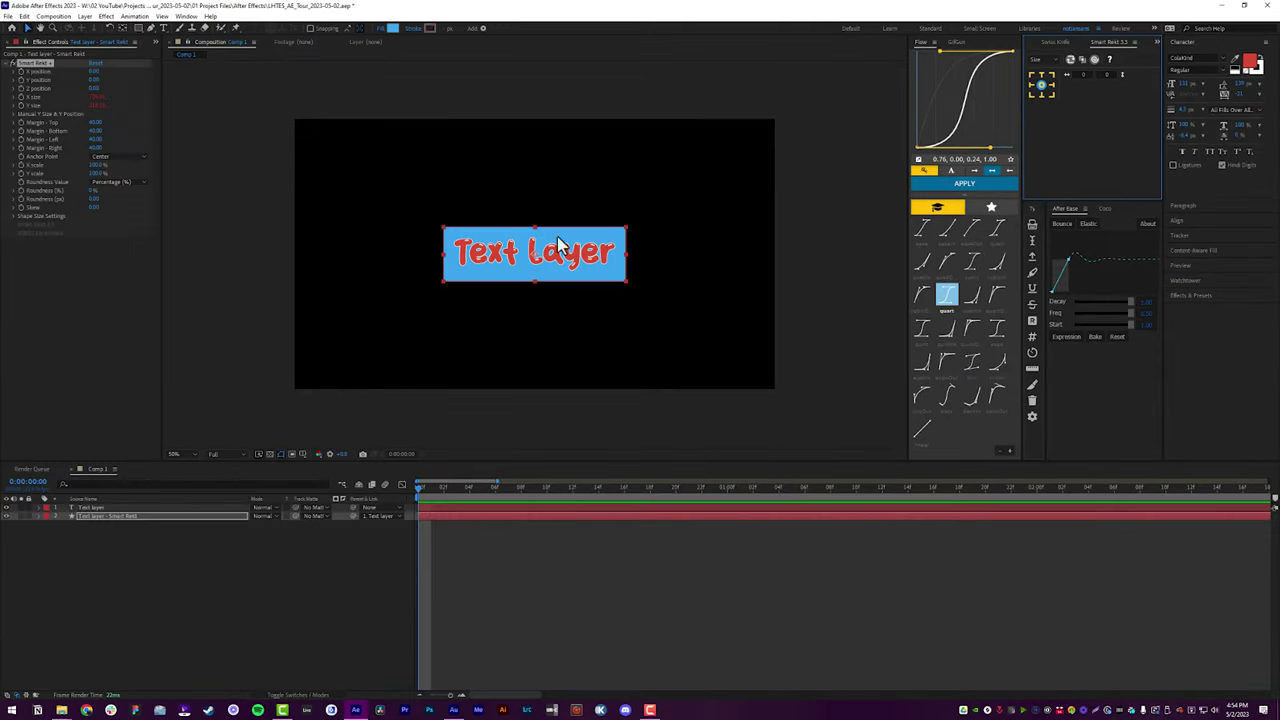
Move the text with its box, type 'sjhgfdhgfhjsdfgdfdhfgdhf' into the Smart Field, and preview it
{"action": "left_click", "coordinate": [537, 508]}
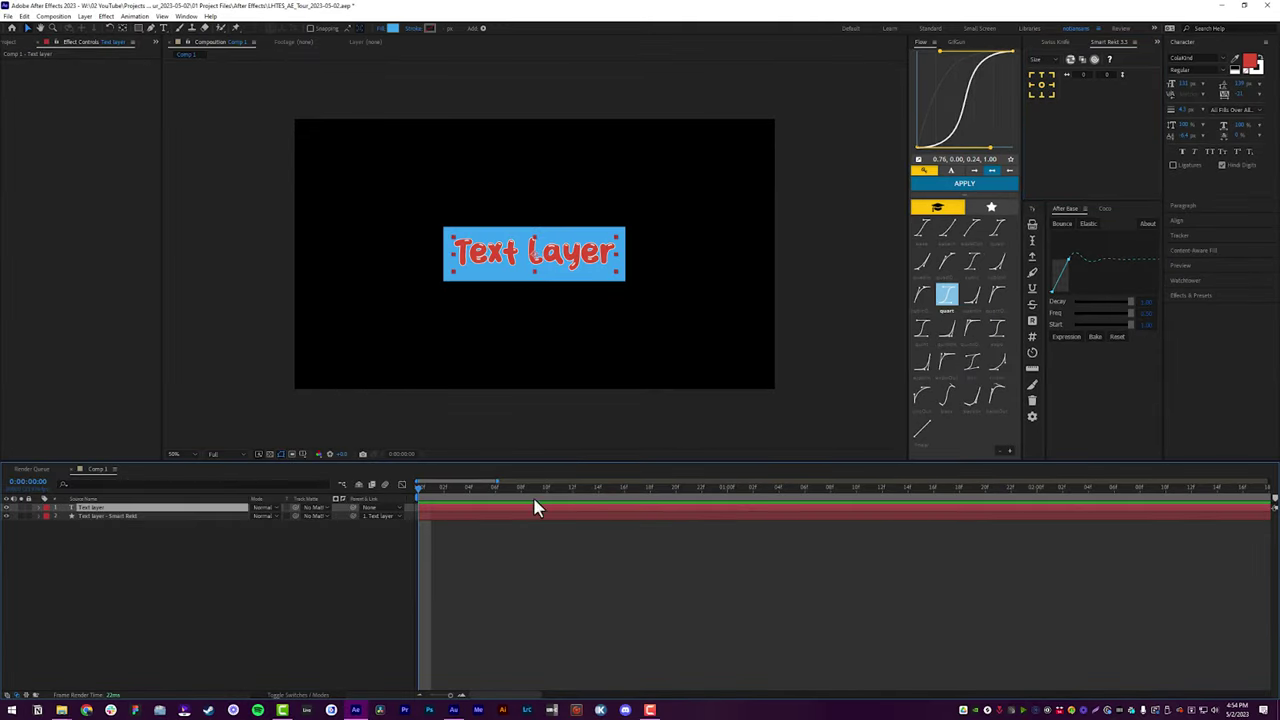
{"action": "mouse_move", "coordinate": [560, 265]}
{"action": "left_mouse_down"}
{"action": "mouse_move", "coordinate": [640, 249]}
{"action": "mouse_move", "coordinate": [503, 246]}
{"action": "mouse_move", "coordinate": [586, 277]}
{"action": "mouse_move", "coordinate": [540, 240]}
{"action": "mouse_move", "coordinate": [560, 274]}
{"action": "left_mouse_up"}
{"action": "double_click", "coordinate": [566, 251]}
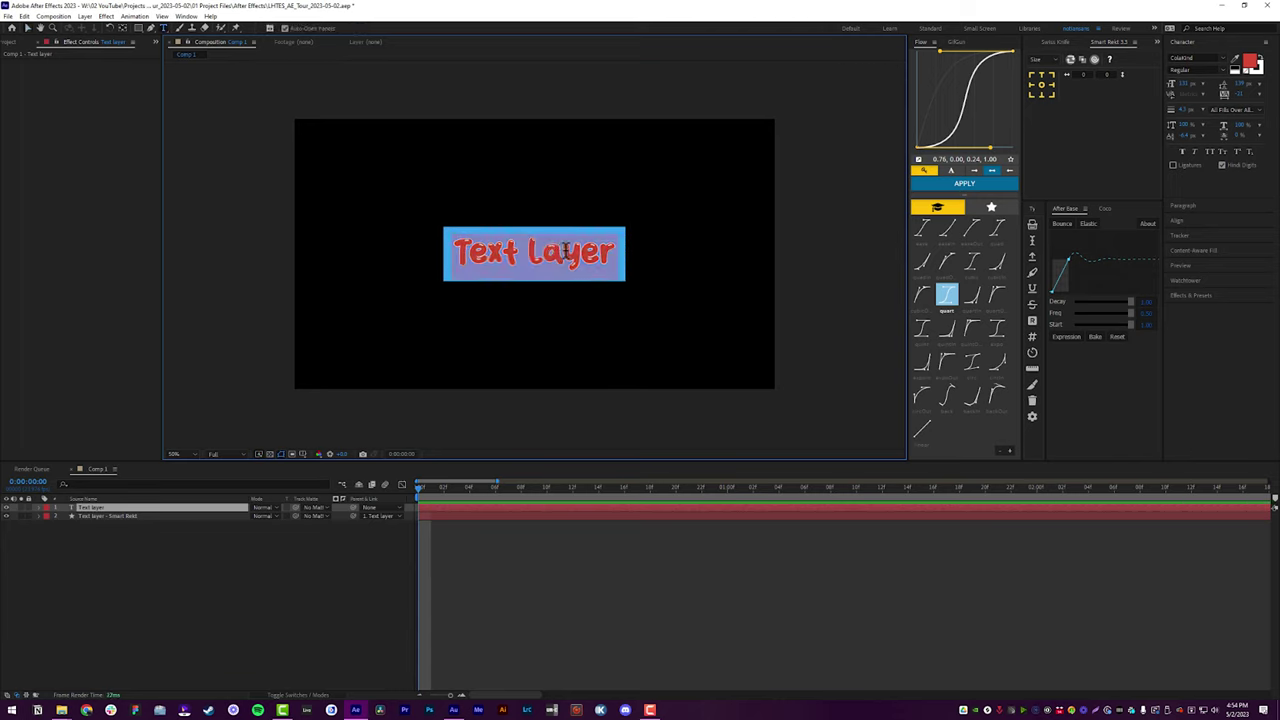
{"action": "type", "text": "sjhgfdhgfhjsdfg"}
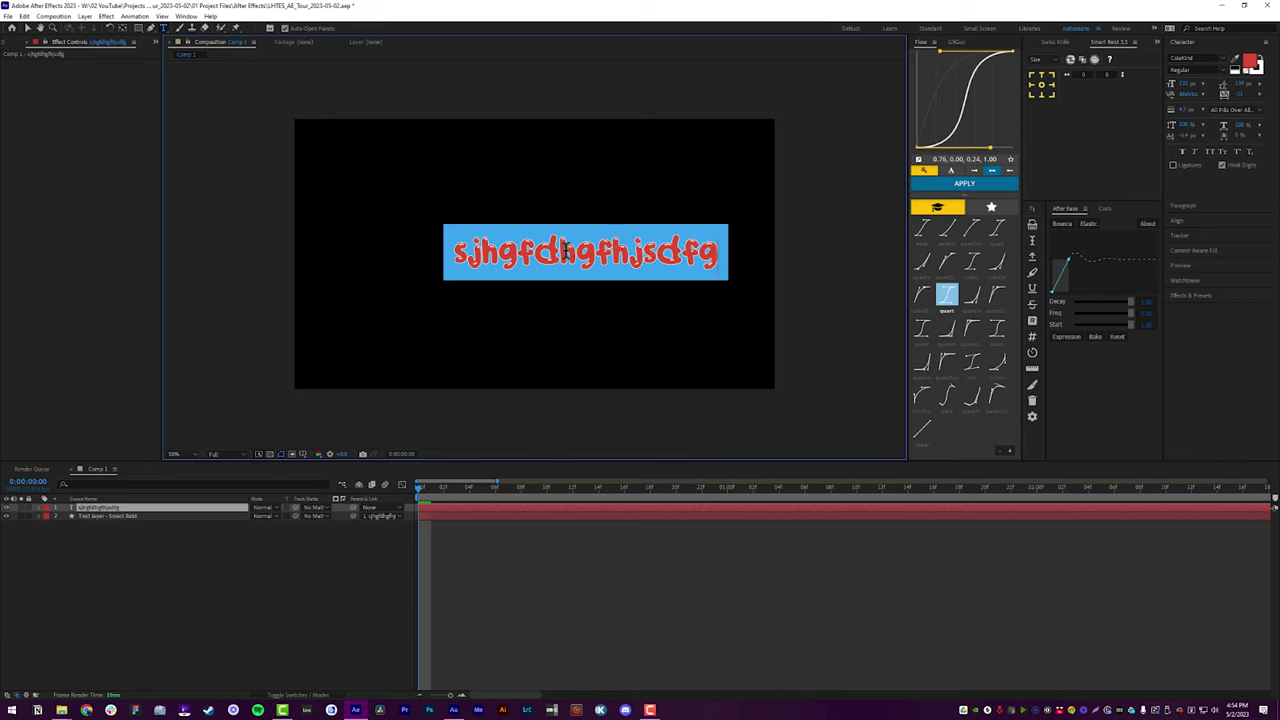
{"action": "type", "text": "dfdhfgdhff"}
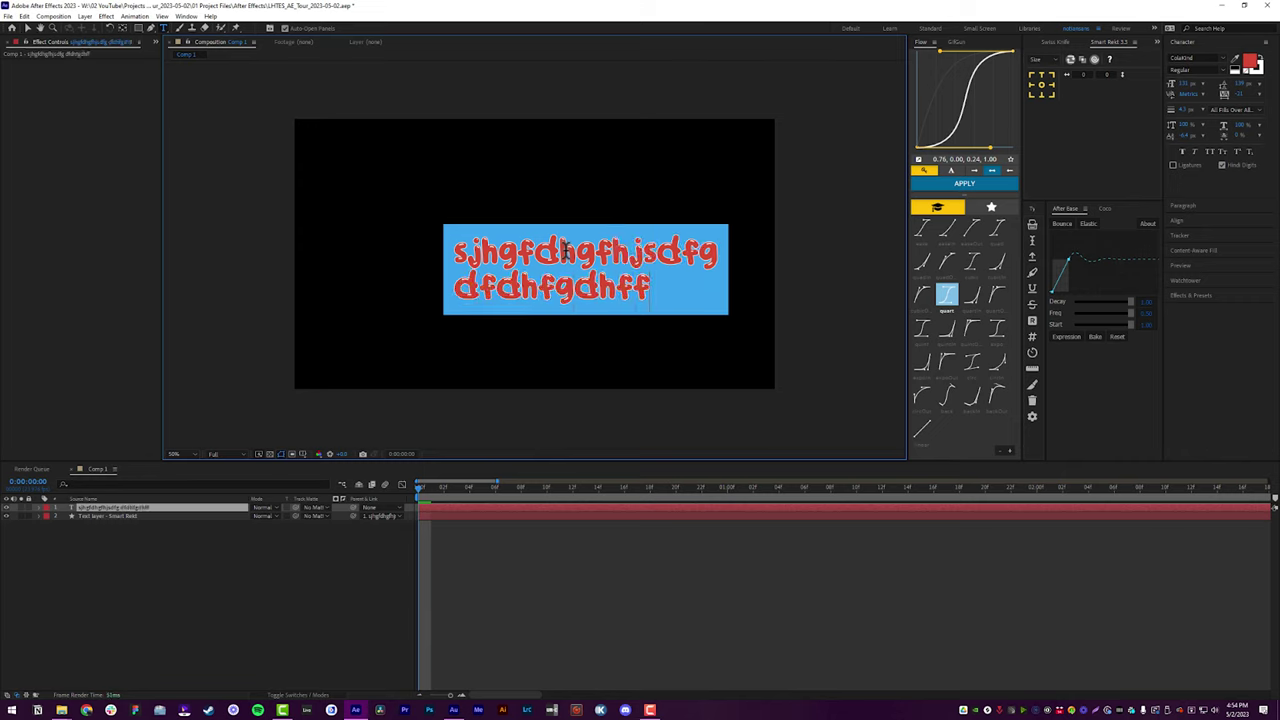
{"action": "left_click", "coordinate": [457, 528]}
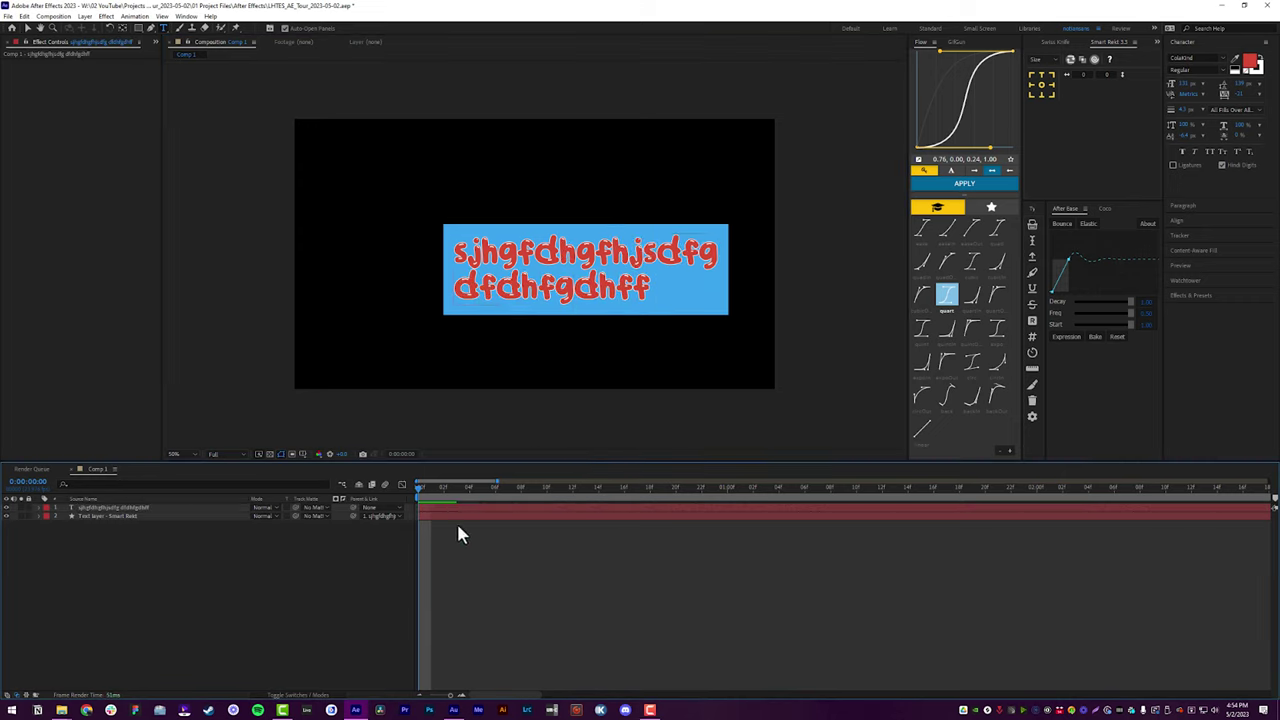
{"action": "key", "text": "space"}
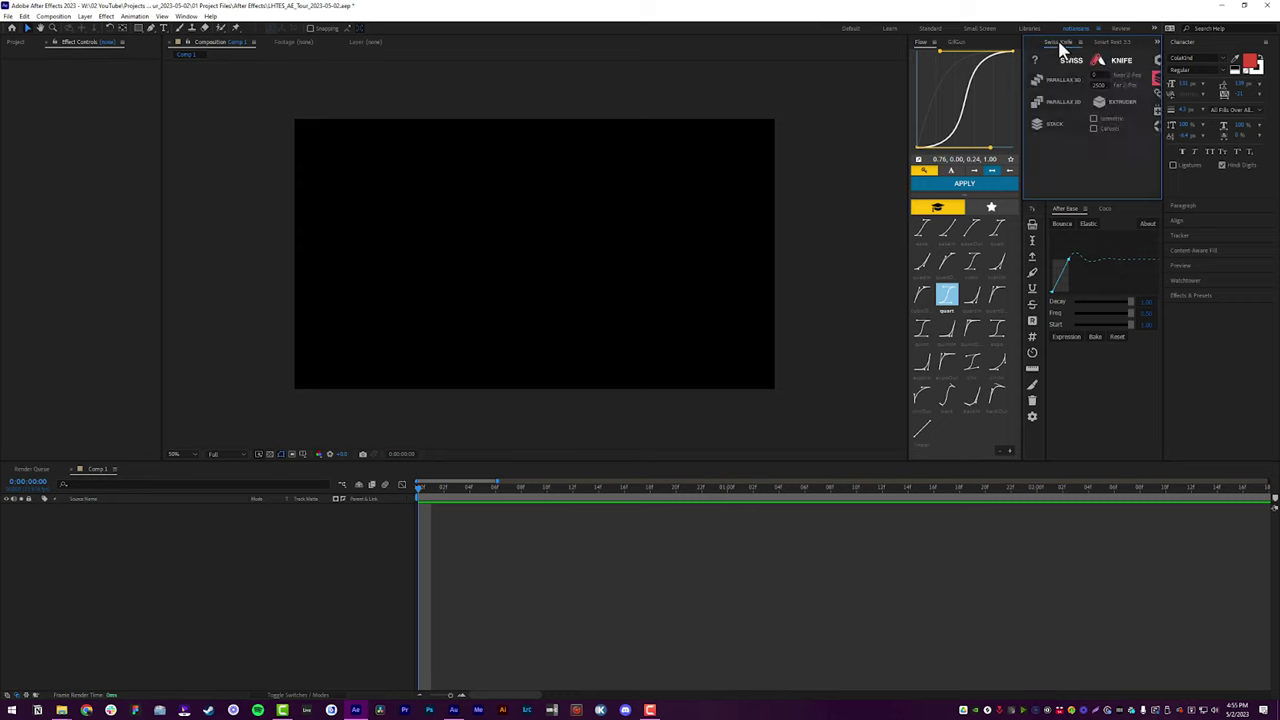
Show Keystone, widen the plugin panels, and create a new 'Text Layer' text layer
{"action": "left_click", "coordinate": [1036, 52]}
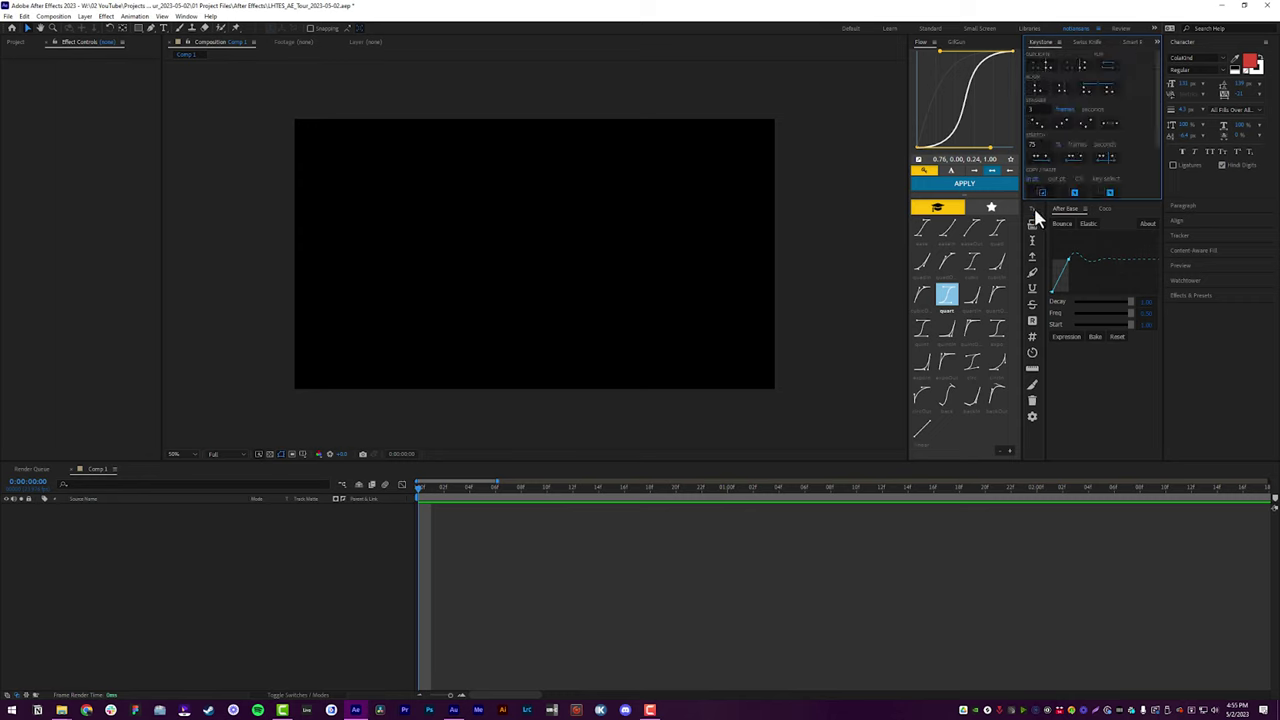
{"action": "left_click_drag", "start_coordinate": [1024, 216], "coordinate": [1014, 218]}
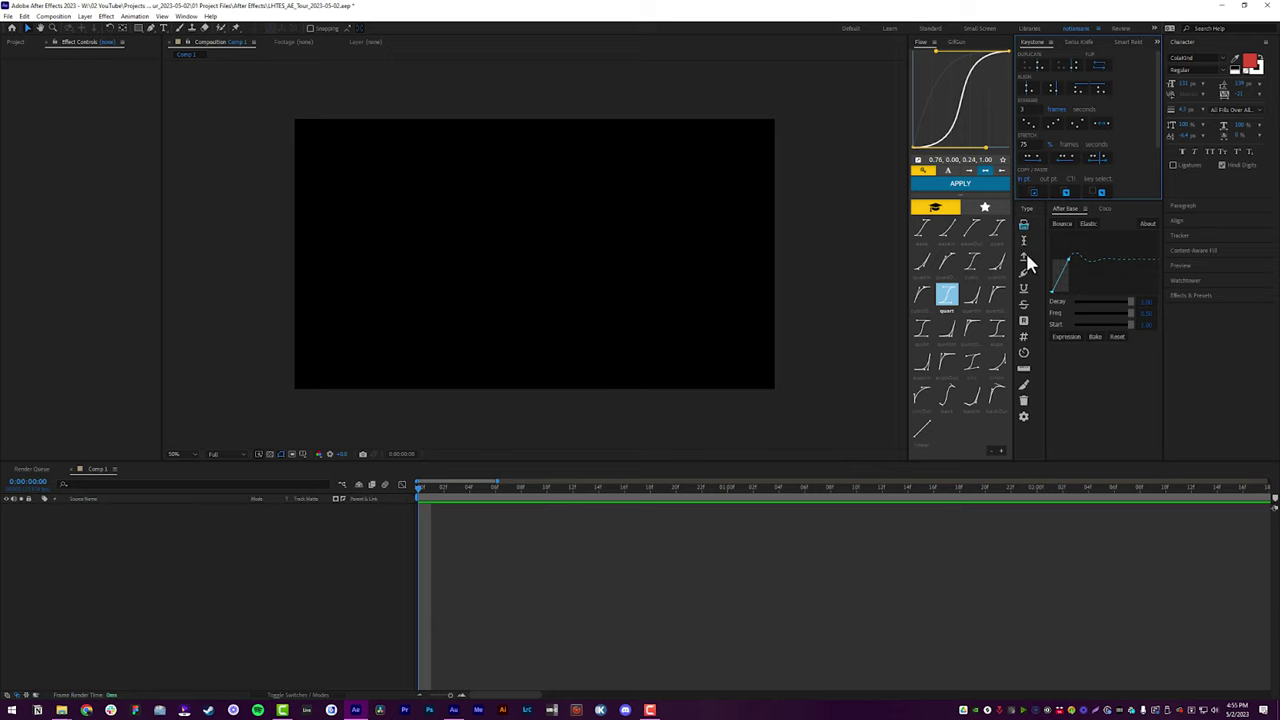
{"action": "left_click", "coordinate": [164, 28]}
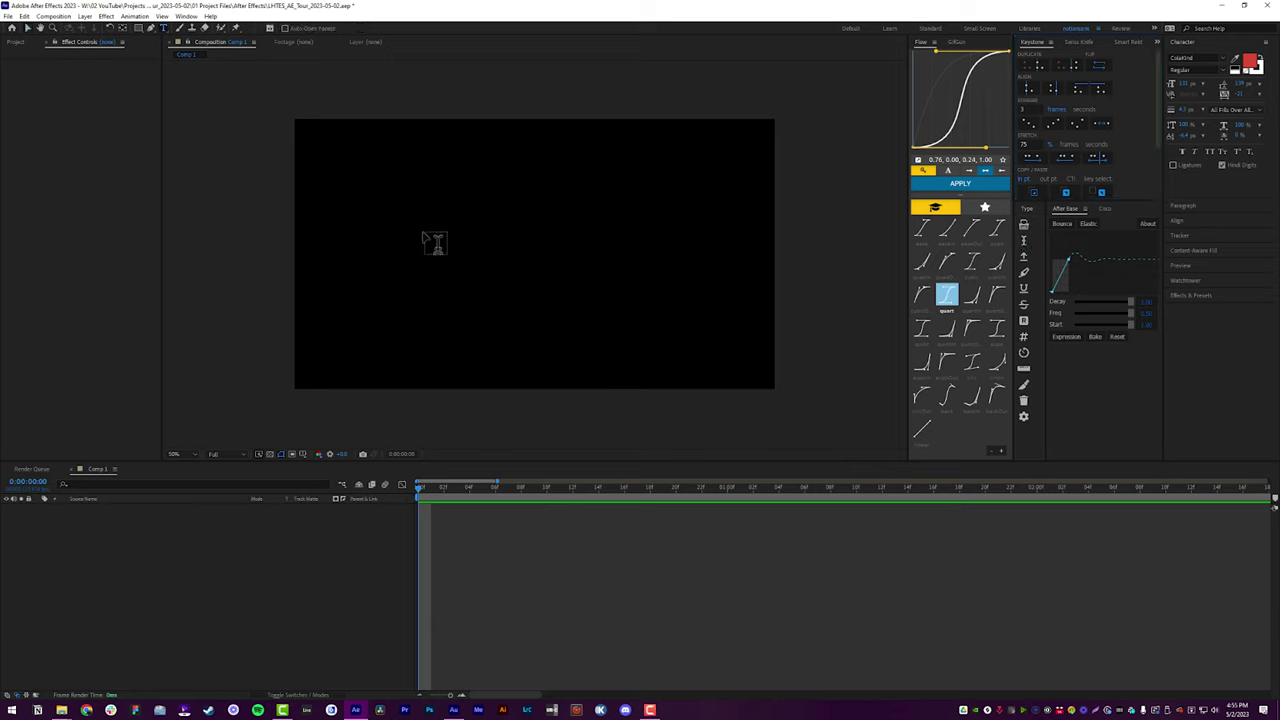
{"action": "left_click", "coordinate": [461, 249]}
{"action": "type", "text": "Text Layer"}
{"action": "key", "text": "KP_Enter"}
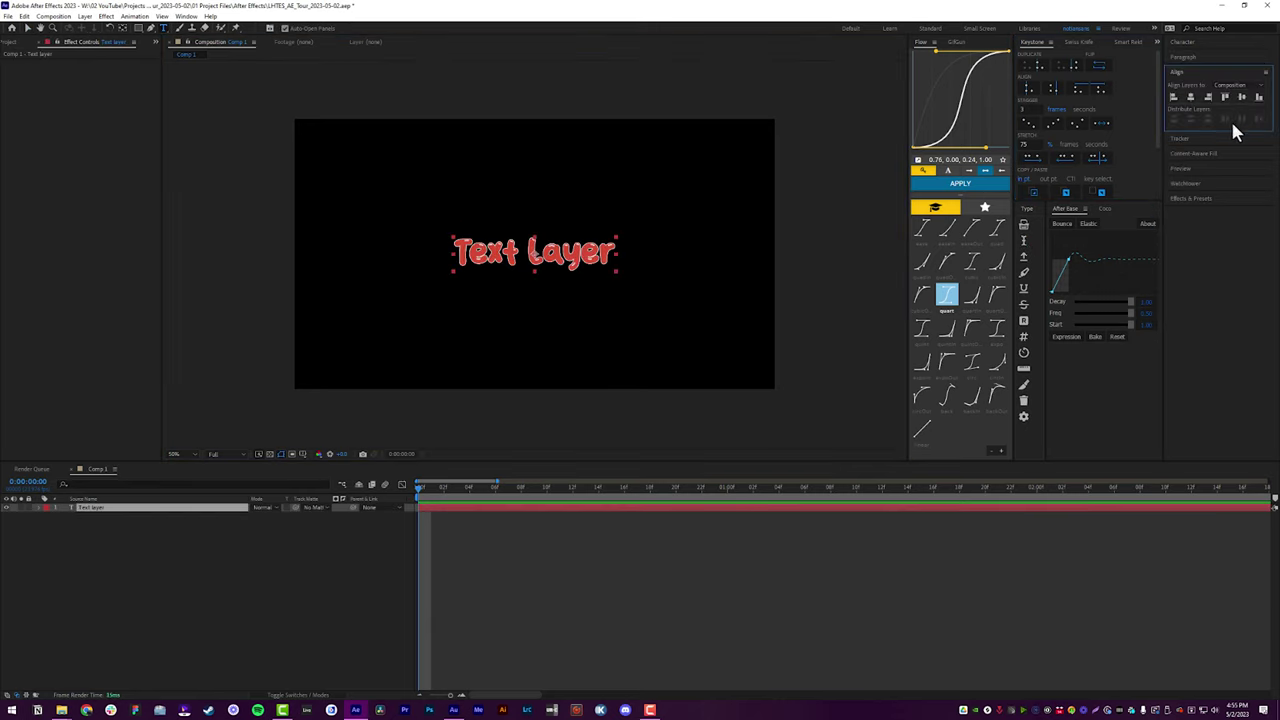
Apply the Typewriter animation to the text and preview it by playing and scrubbing
{"action": "left_click", "coordinate": [1025, 228]}
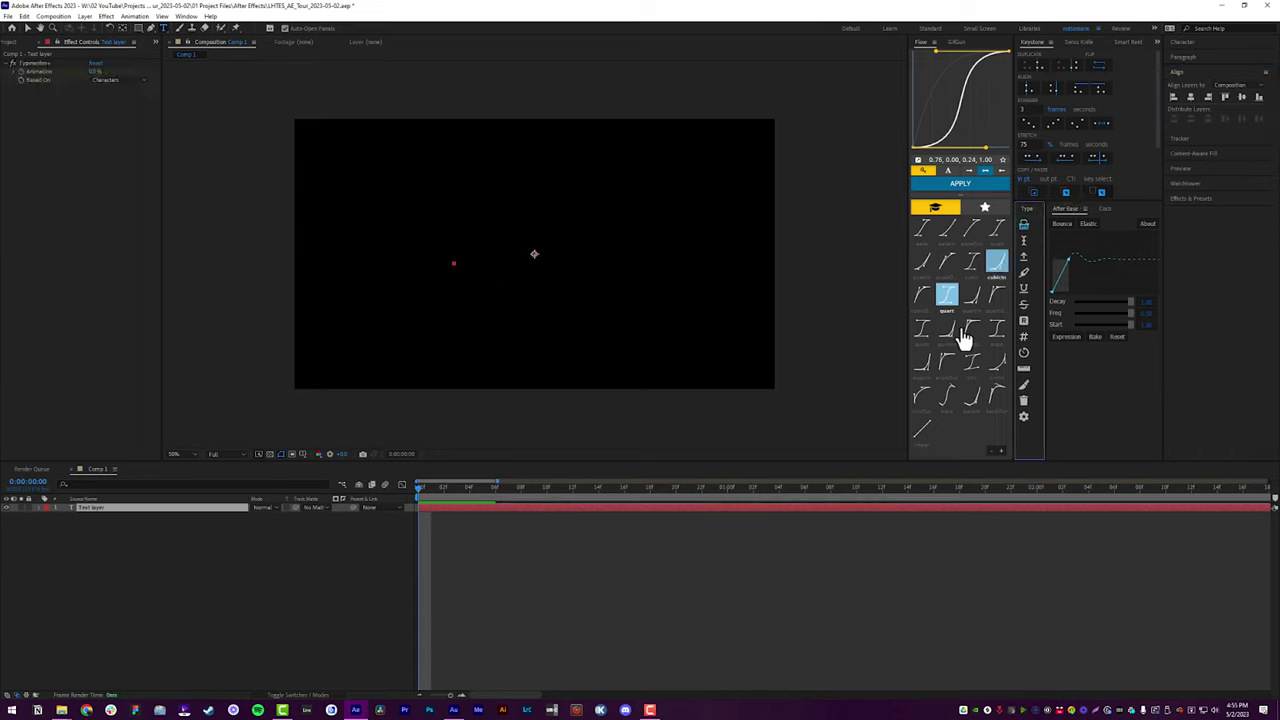
{"action": "key", "text": "space"}
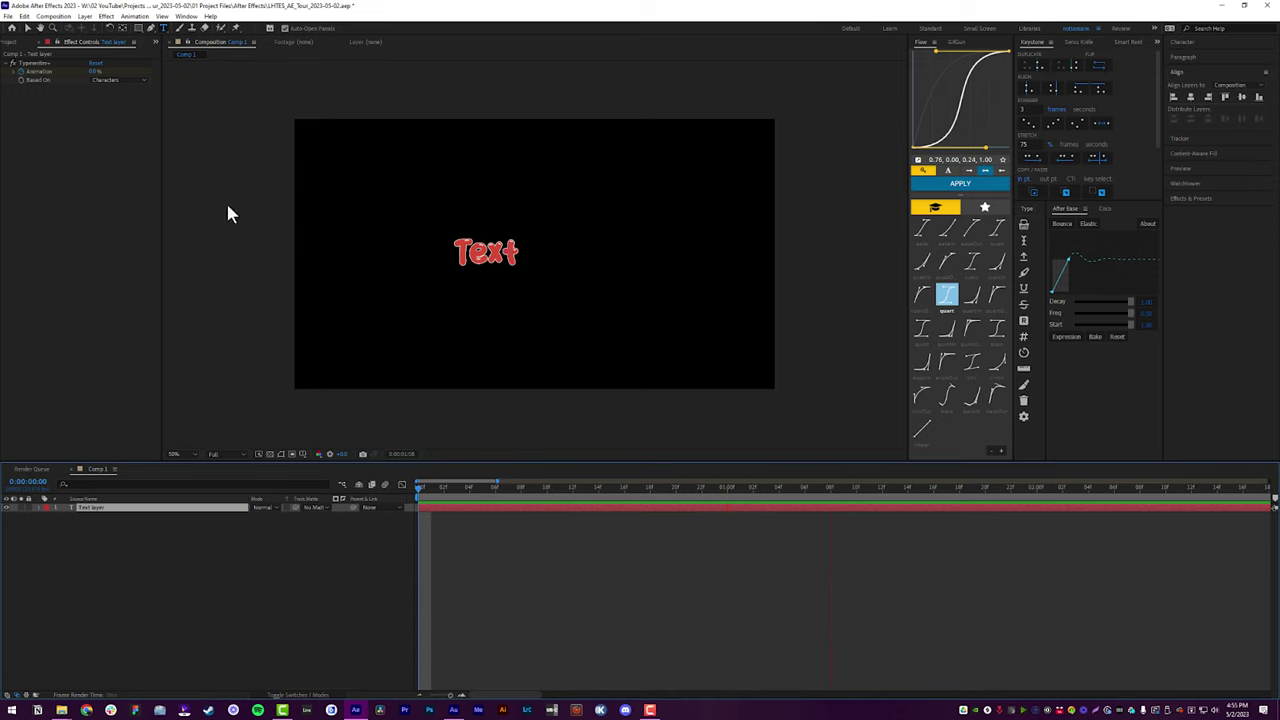
{"action": "key", "text": "space"}
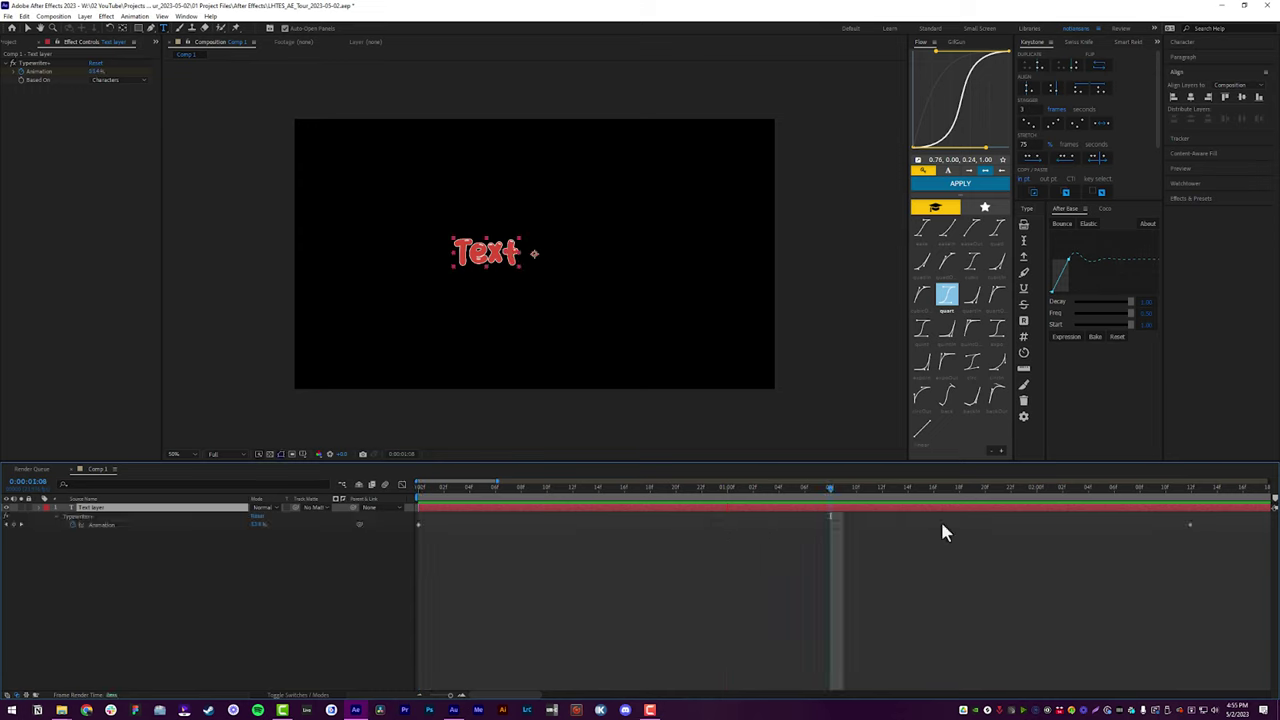
{"action": "left_click_drag", "start_coordinate": [560, 500], "coordinate": [740, 491]}
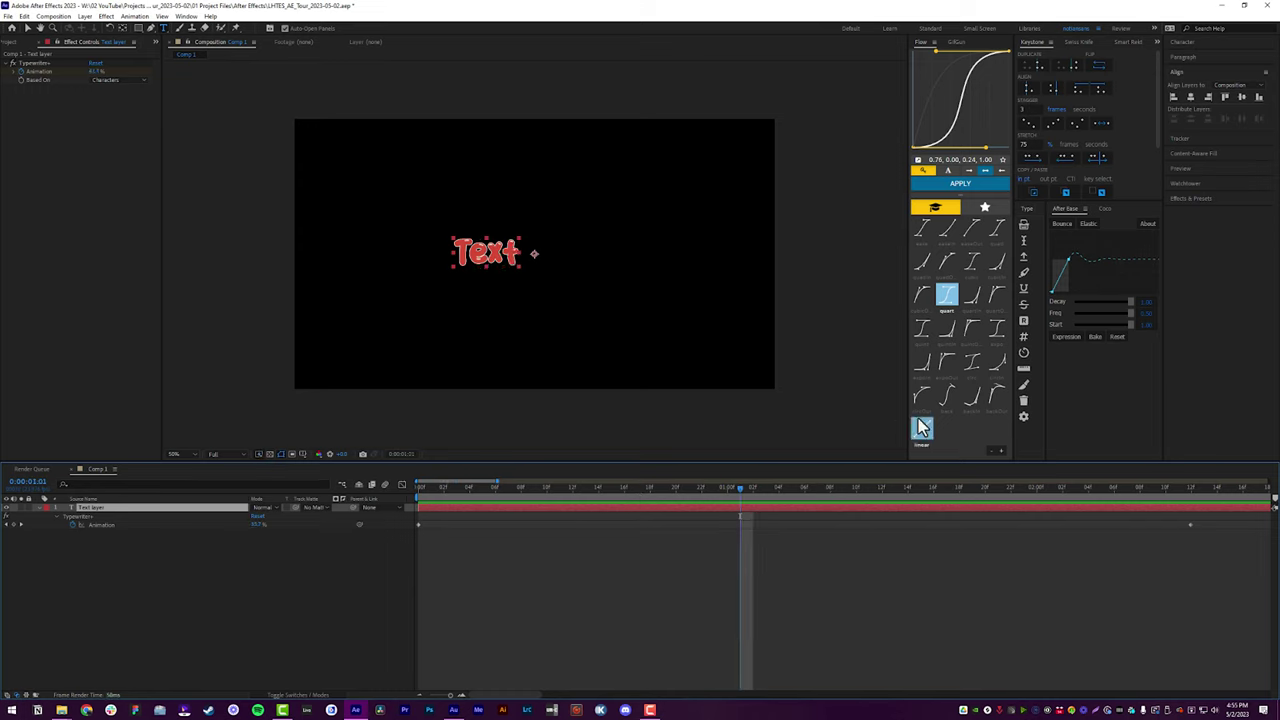
Add a Blinky cursor to the text, colour it FFFFFF and shorten its Height
{"action": "left_click", "coordinate": [1024, 249]}
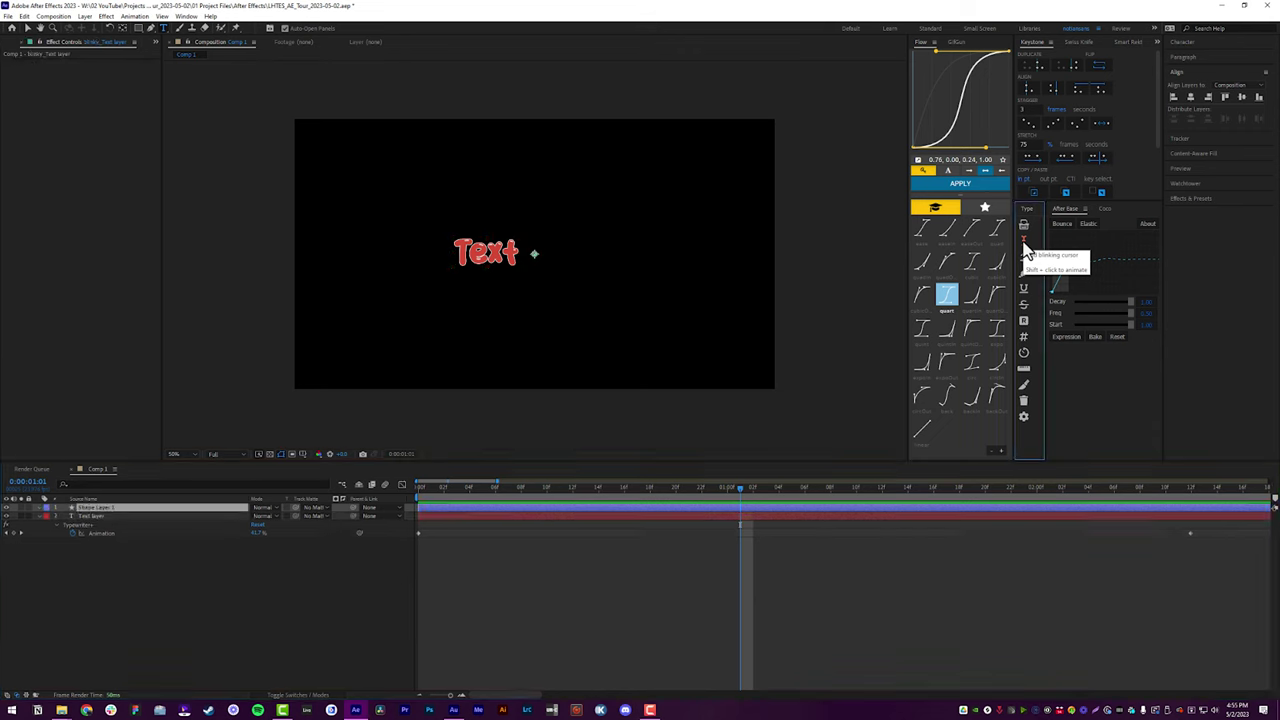
{"action": "left_click", "coordinate": [93, 72]}
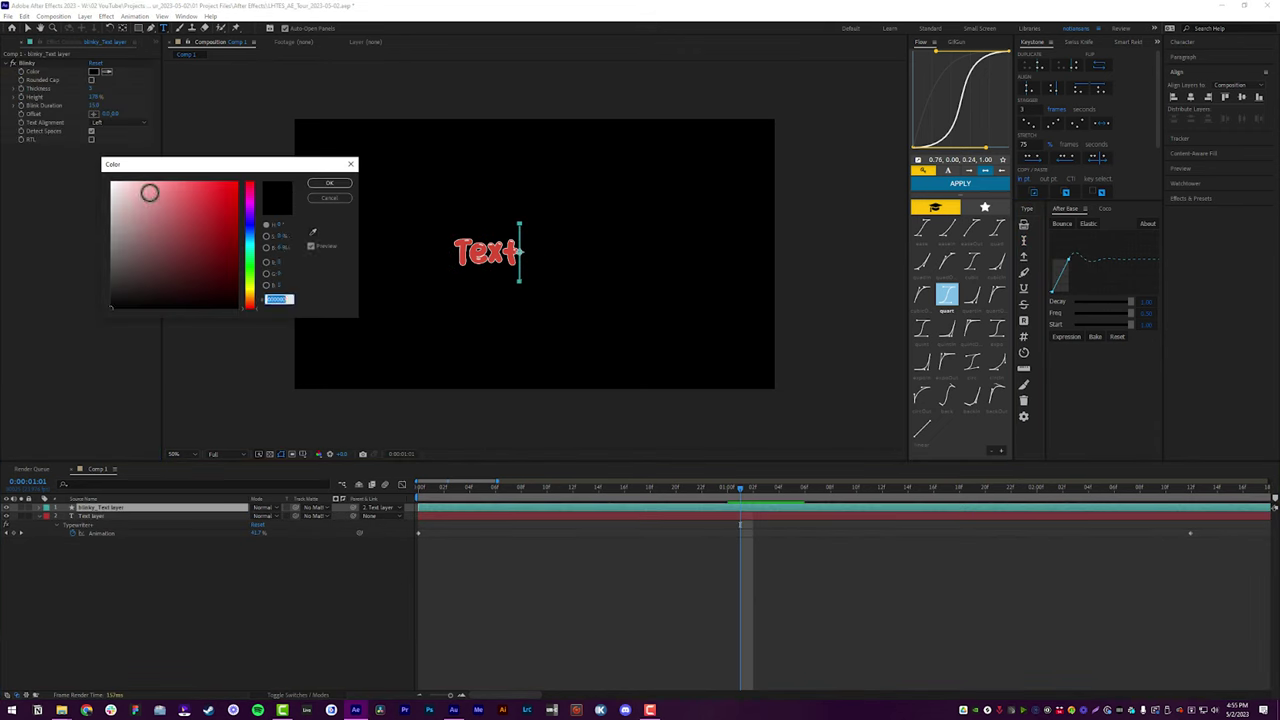
{"action": "type", "text": "FFFFFF"}
{"action": "key", "text": "Return"}
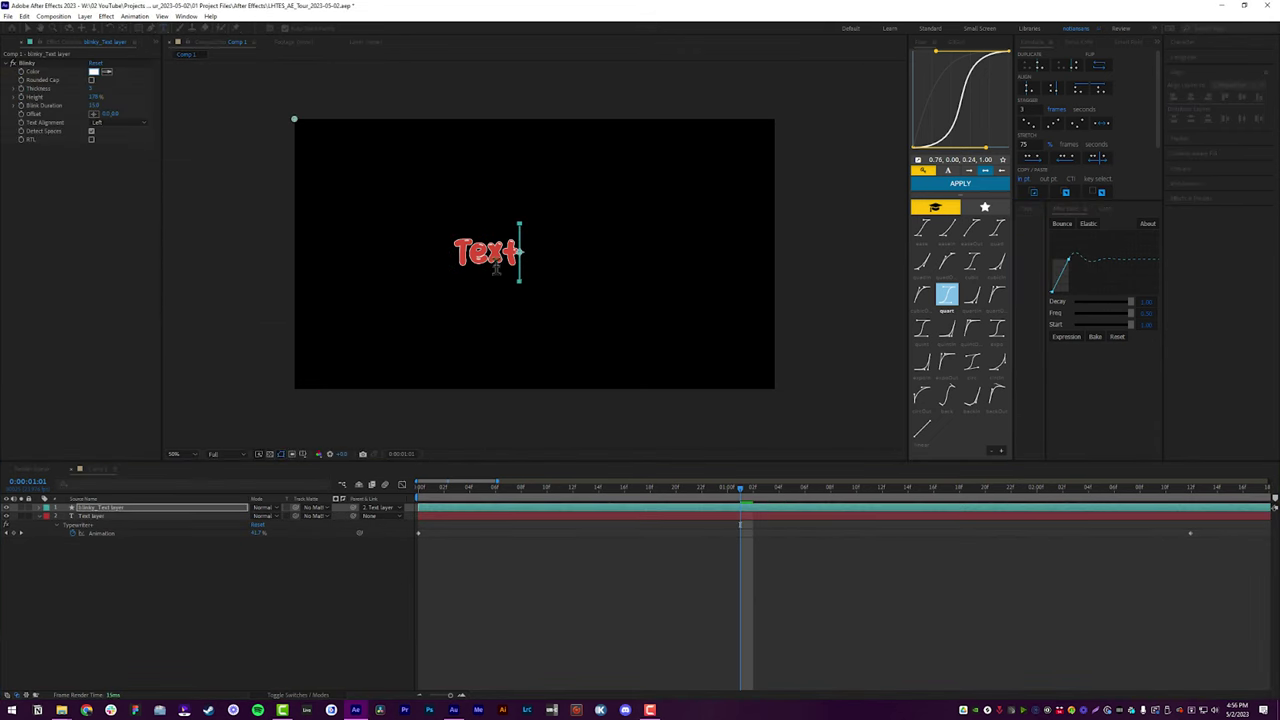
{"action": "scroll", "coordinate": [500, 262], "scroll_direction": "up", "scroll_amount": 4}
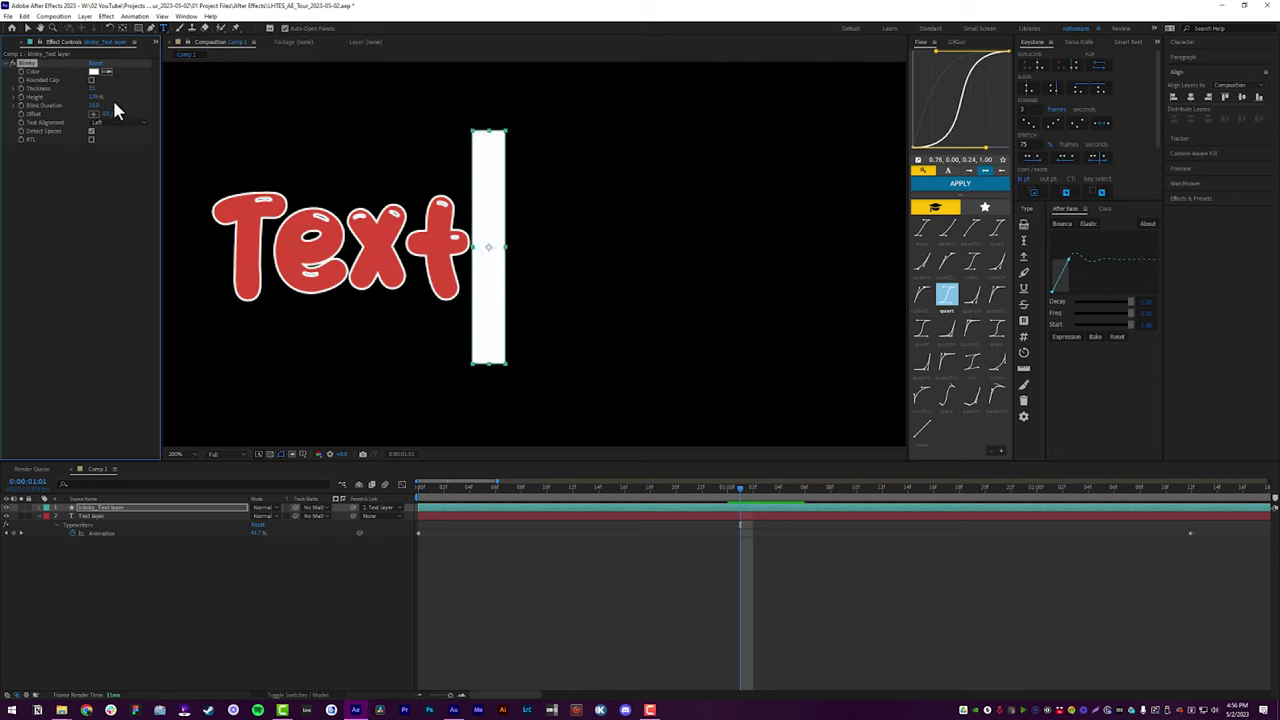
{"action": "left_click_drag", "start_coordinate": [73, 103], "coordinate": [10, 104]}
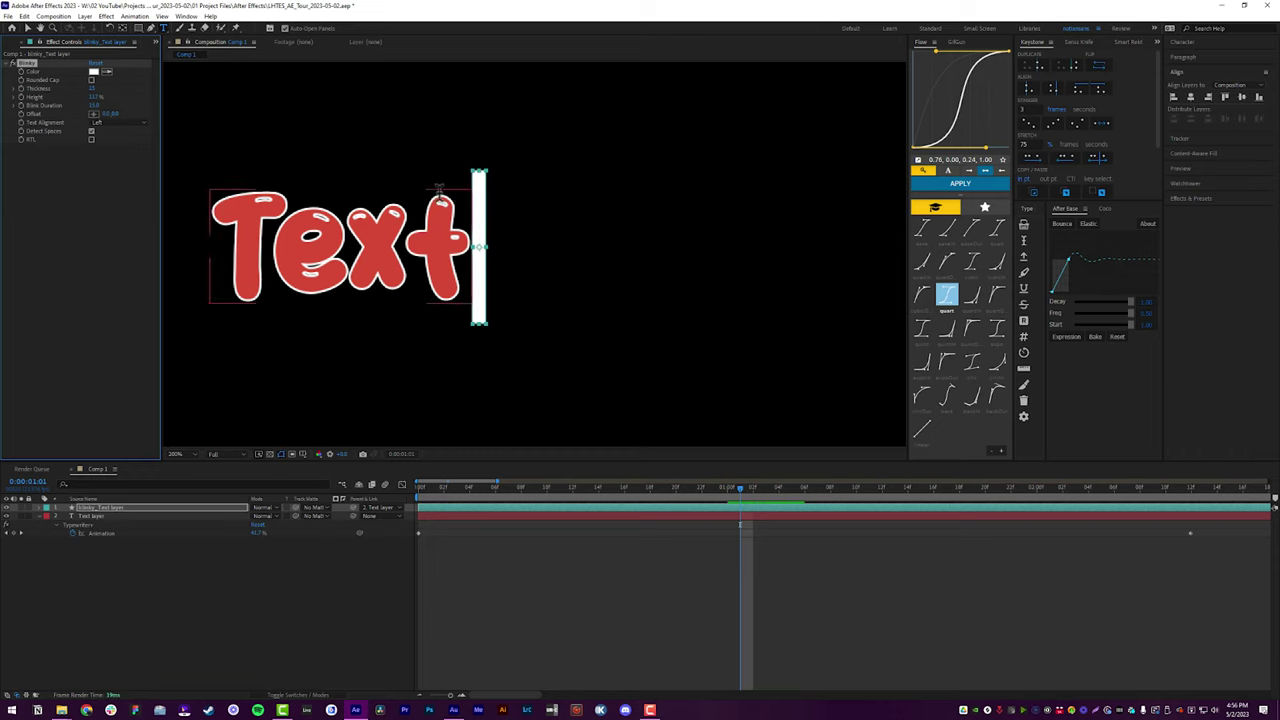
Preview the typewriter animation with its white blinking cursor from the start
{"action": "left_click", "coordinate": [617, 600]}
{"action": "scroll", "coordinate": [556, 357], "scroll_direction": "down", "scroll_amount": 2}
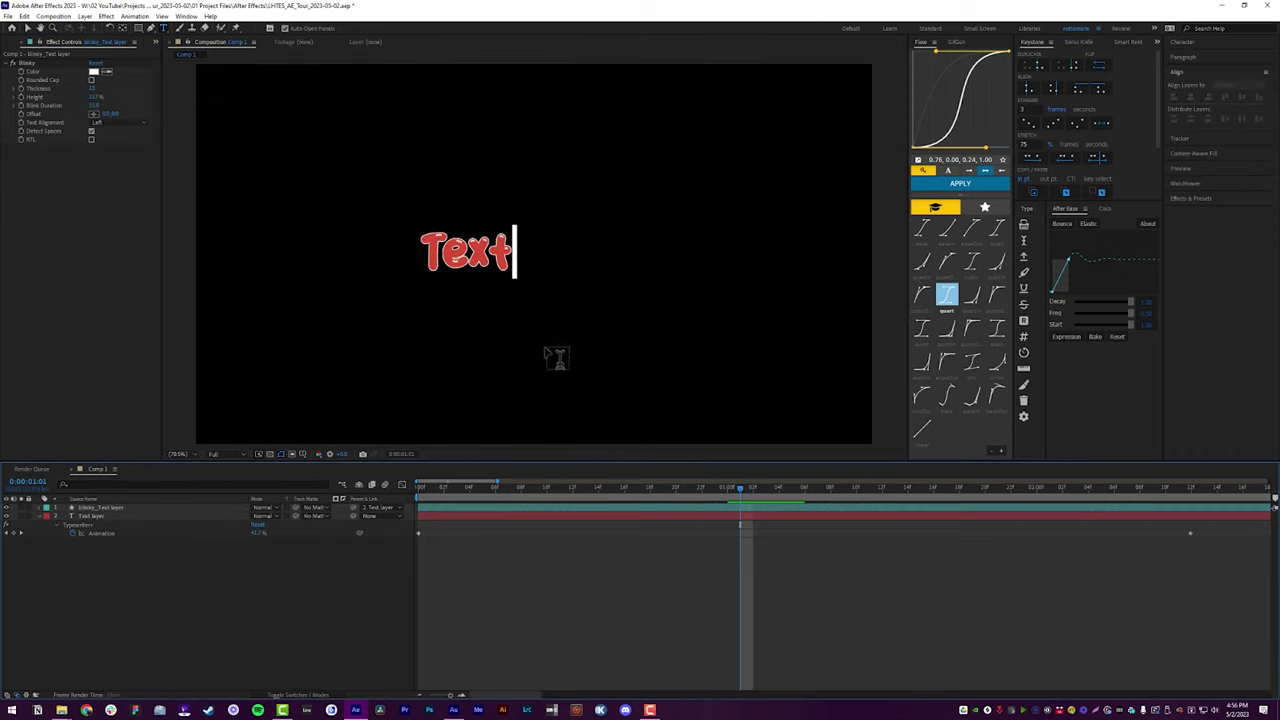
{"action": "key", "text": "Home"}
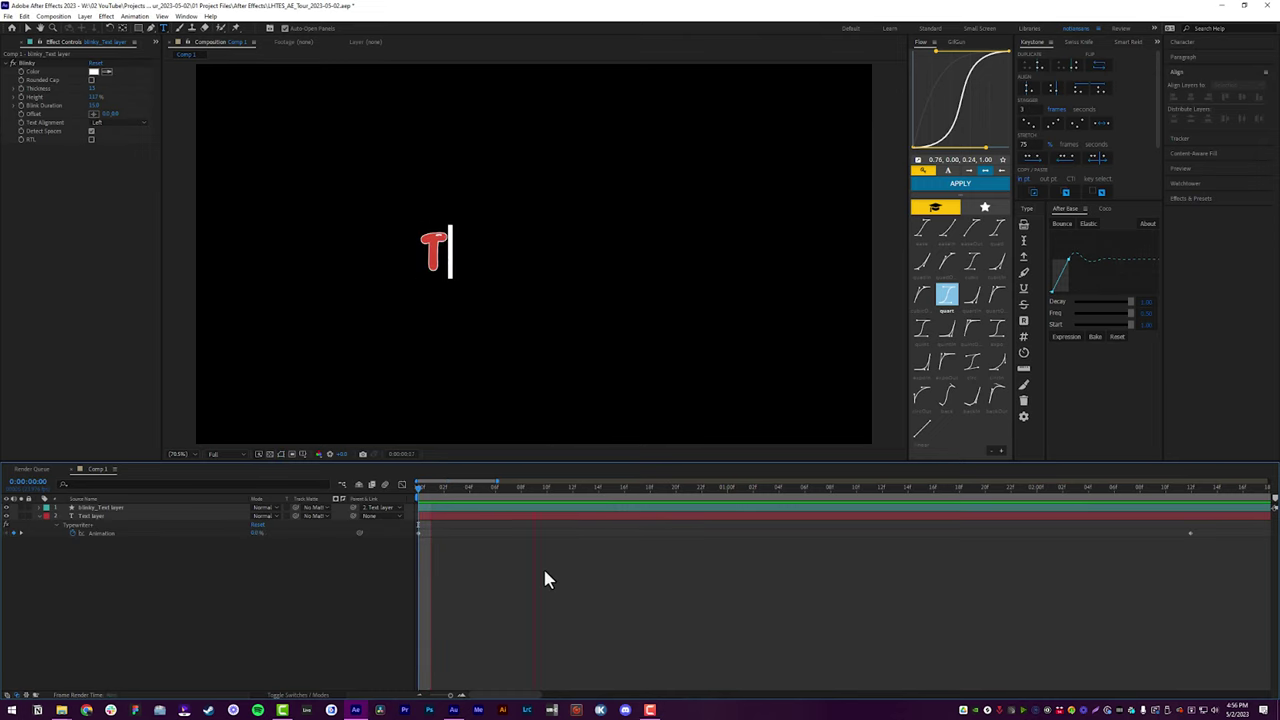
{"action": "key", "text": "space"}
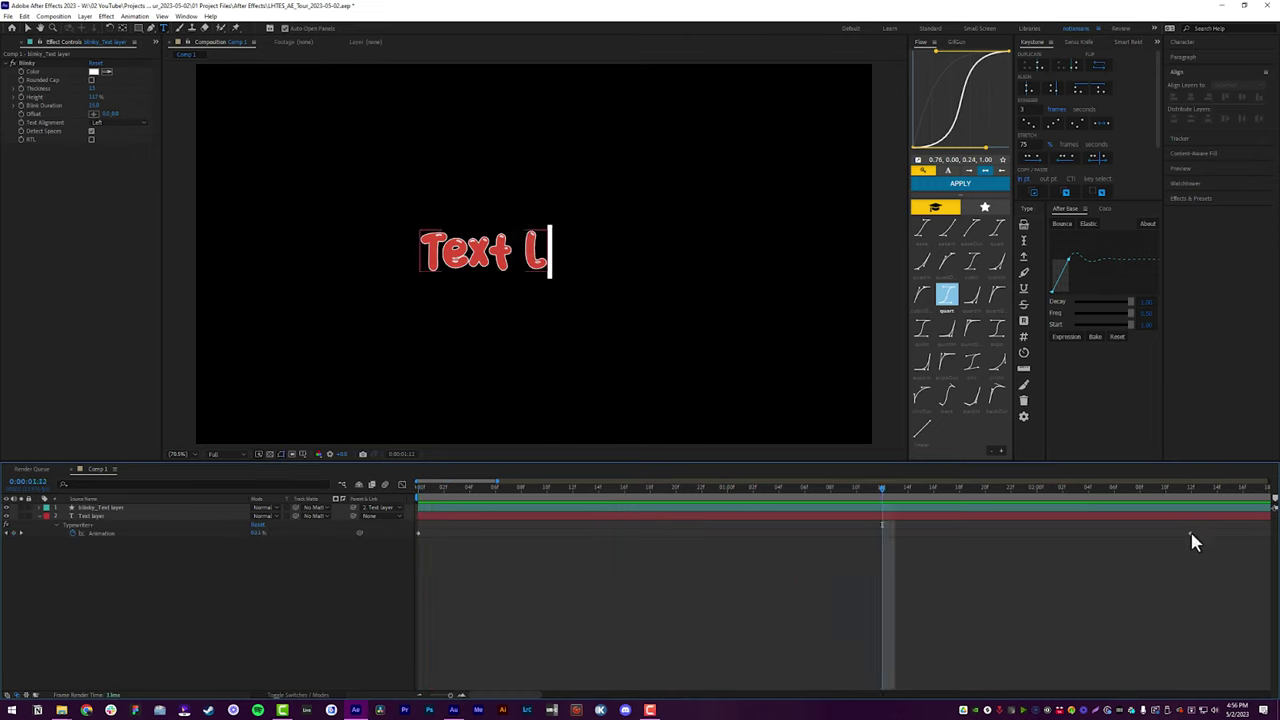
{"action": "left_click", "coordinate": [1192, 540]}
{"action": "key", "text": "space"}
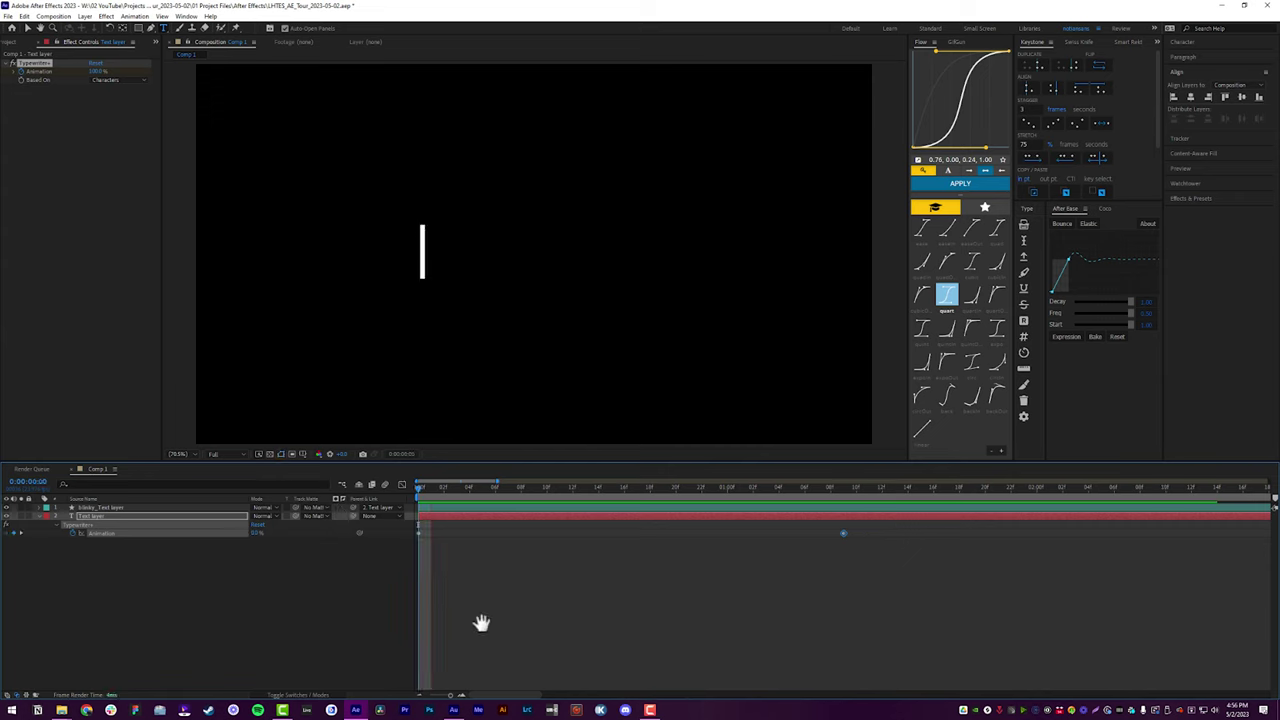
{"action": "key", "text": "space"}
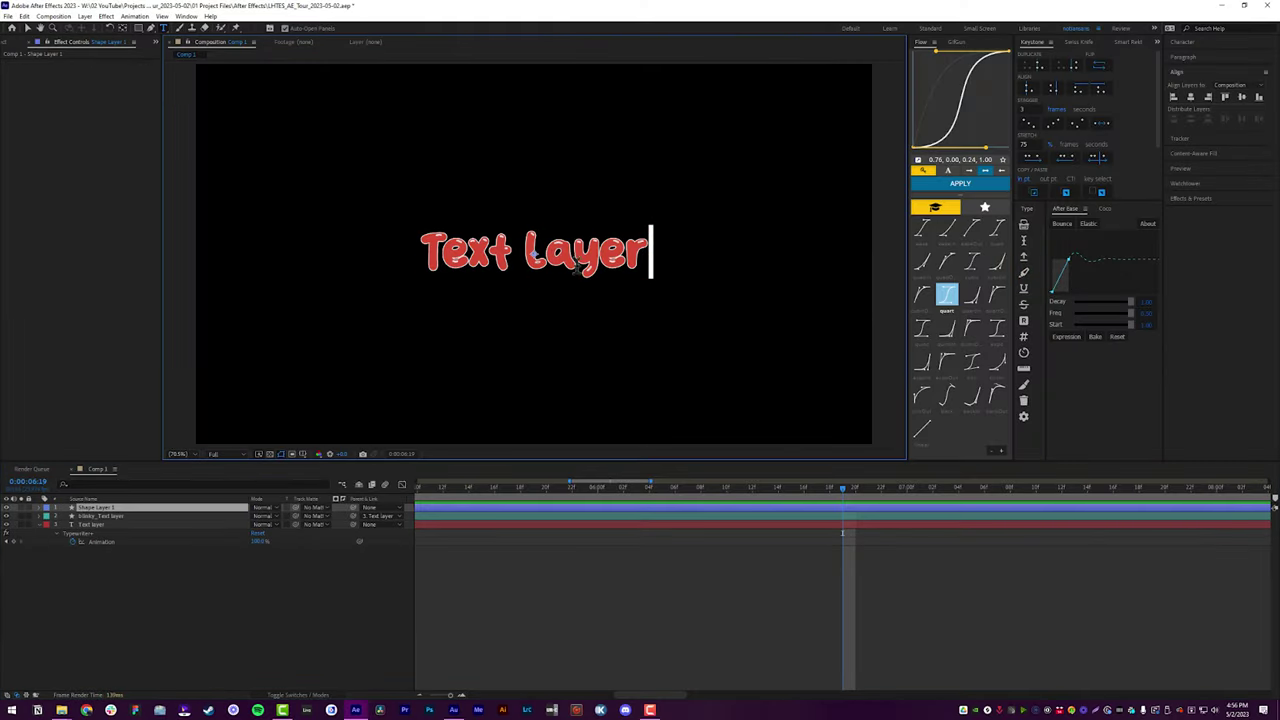
Add a yellow Highlight box behind the red text and preview it from the start
{"action": "left_click", "coordinate": [570, 357]}
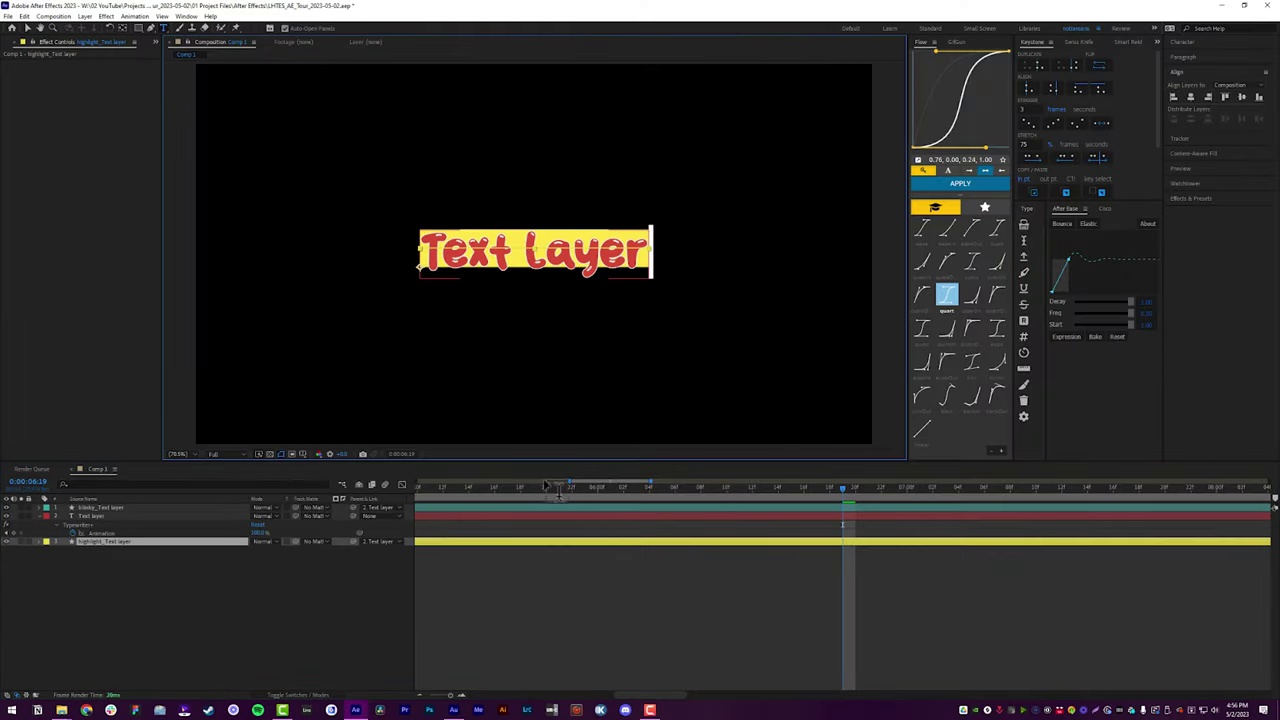
{"action": "key", "text": ";"}
{"action": "key", "text": "Home"}
{"action": "key", "text": "space"}
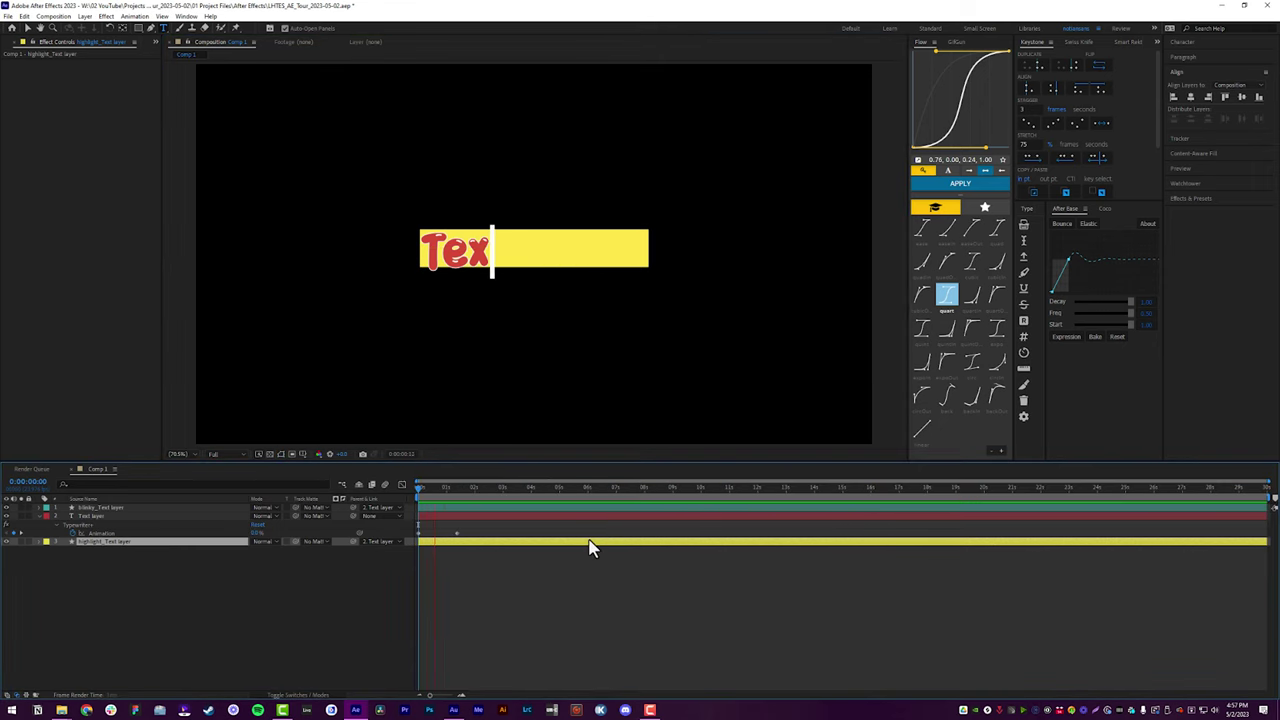
{"action": "key", "text": "space"}
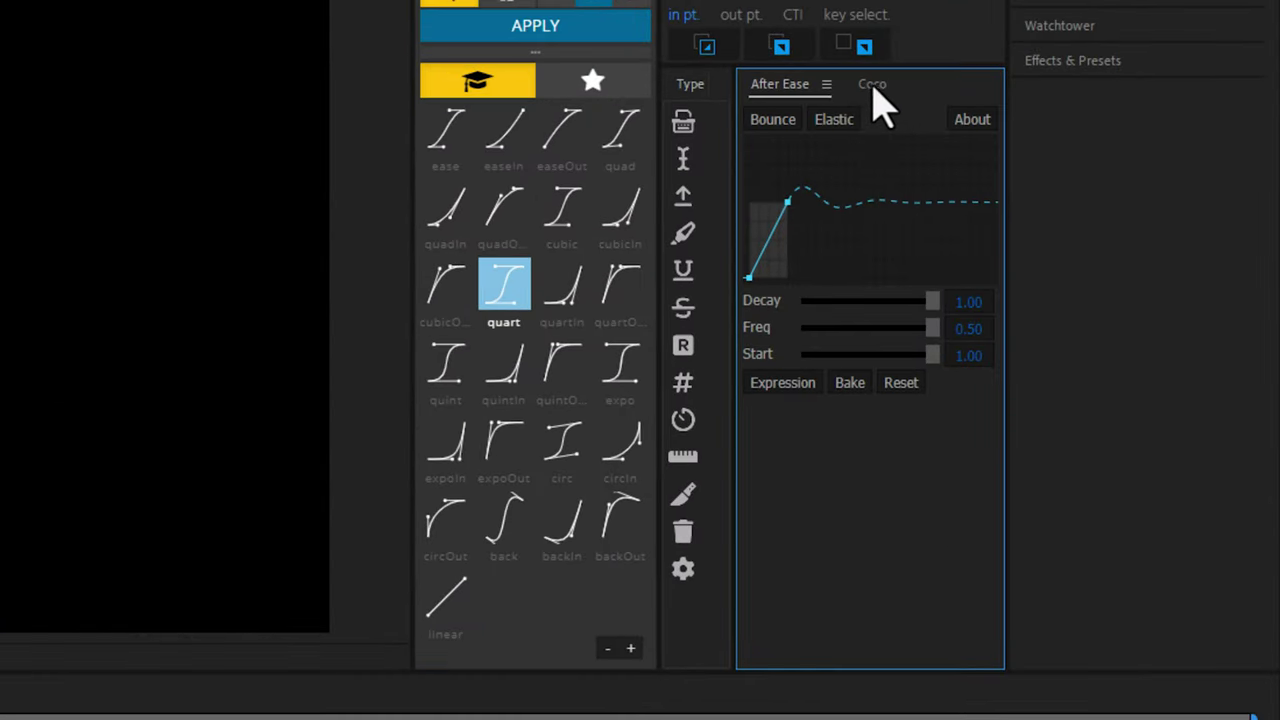
Open the Coco colour library and delete the yellow background layer
{"action": "left_click", "coordinate": [875, 90]}
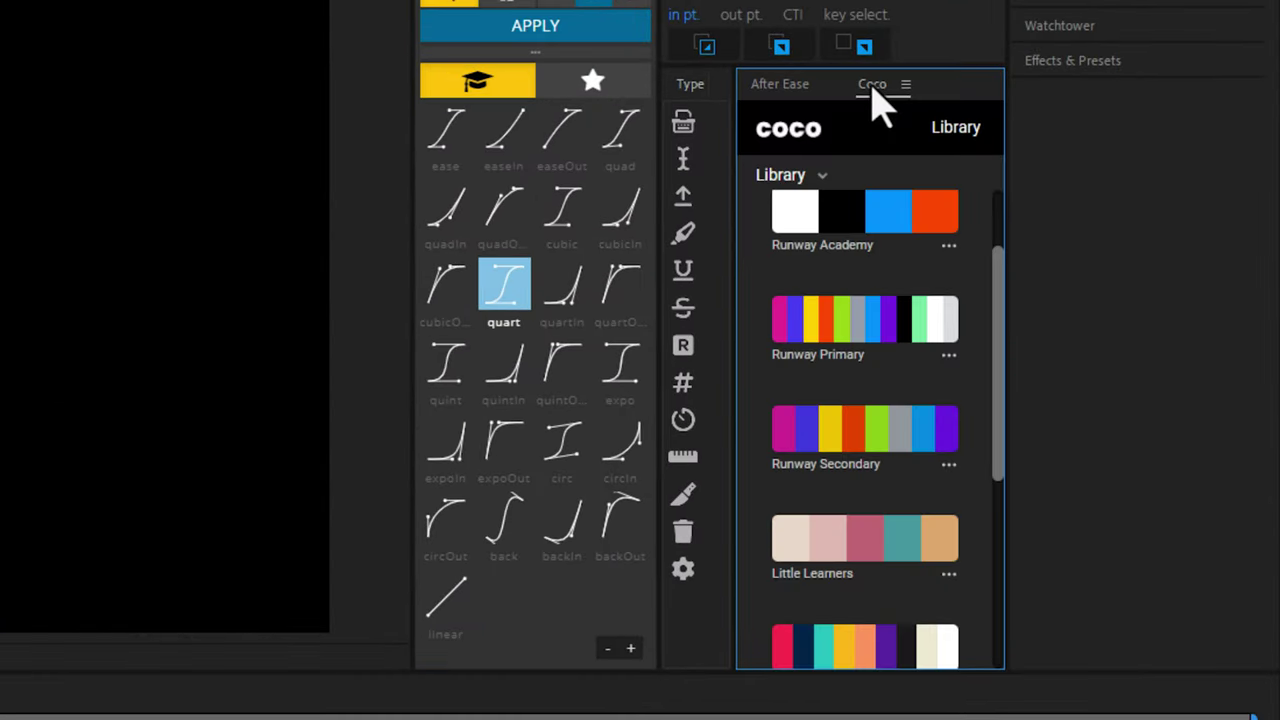
{"action": "scroll", "coordinate": [843, 357], "scroll_direction": "down", "scroll_amount": 4}
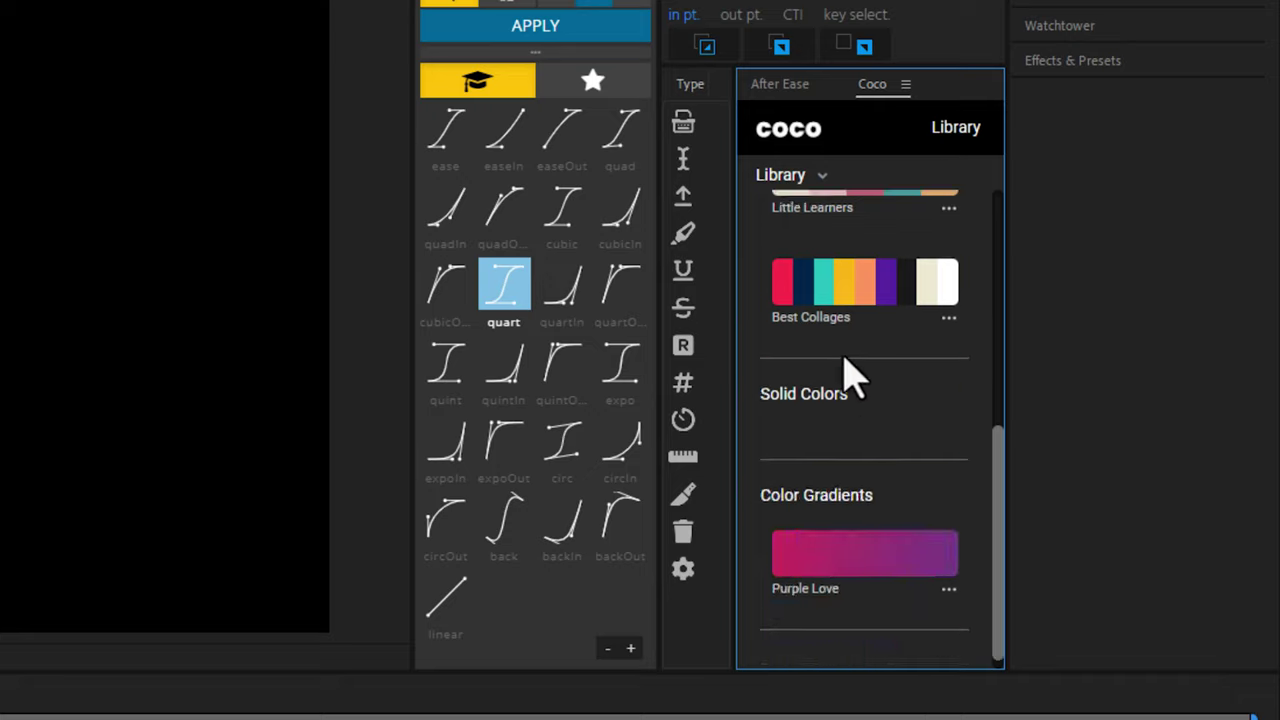
{"action": "scroll", "coordinate": [849, 371], "scroll_direction": "up", "scroll_amount": 5}
{"action": "scroll", "coordinate": [858, 395], "scroll_direction": "down", "scroll_amount": 5}
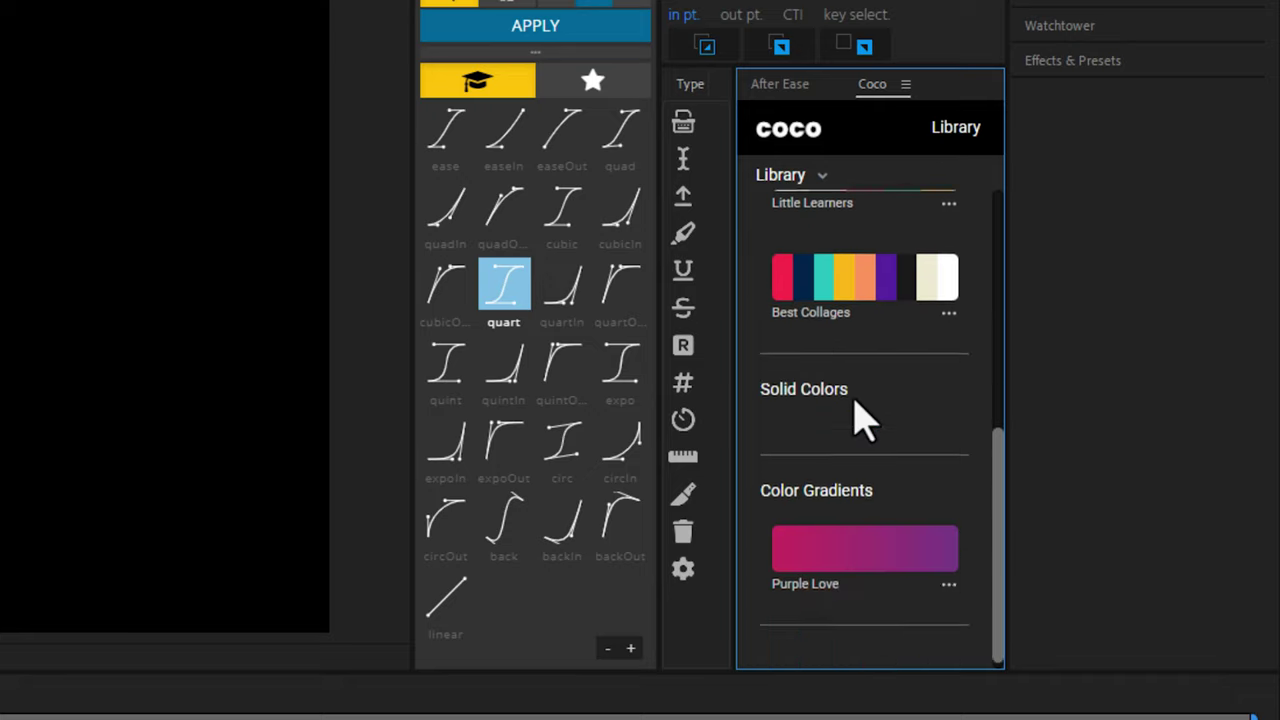
{"action": "scroll", "coordinate": [857, 405], "scroll_direction": "up", "scroll_amount": 5}
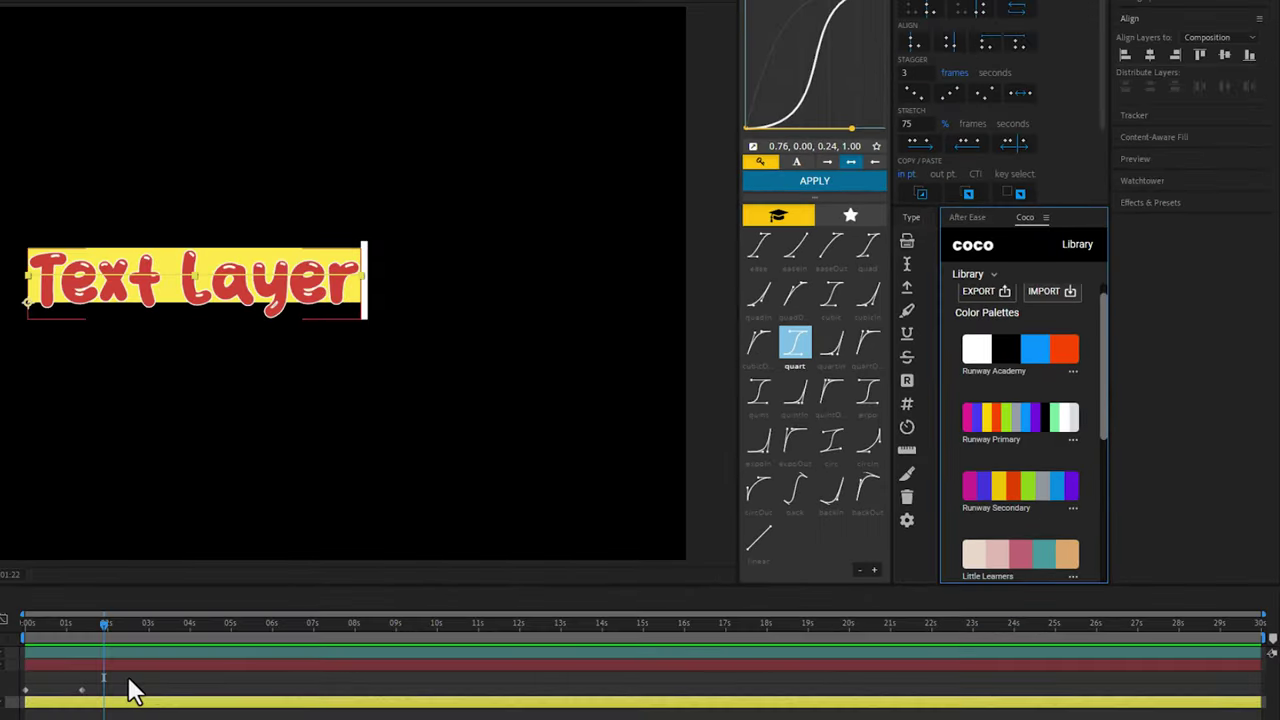
{"action": "key", "text": "Delete"}
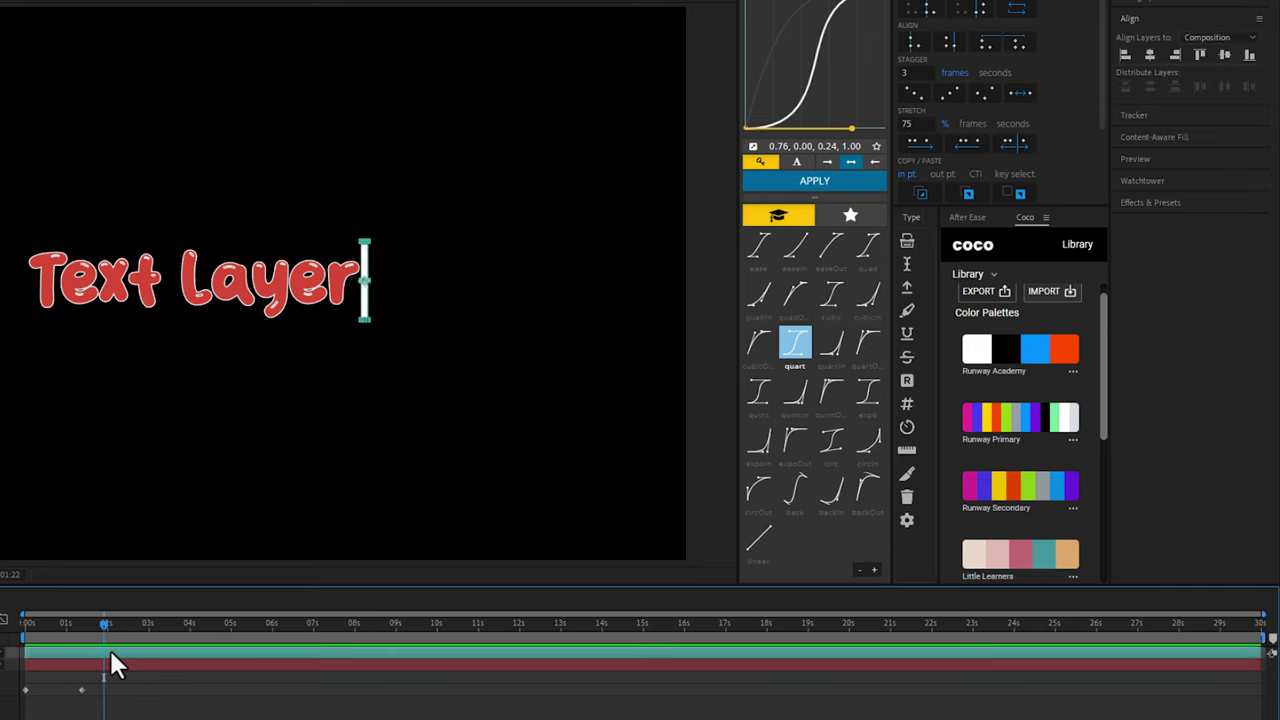
Recolour the Text Layer lettering violet, then bright blue, from Coco's Runway Primary palette
{"action": "left_click", "coordinate": [124, 654]}
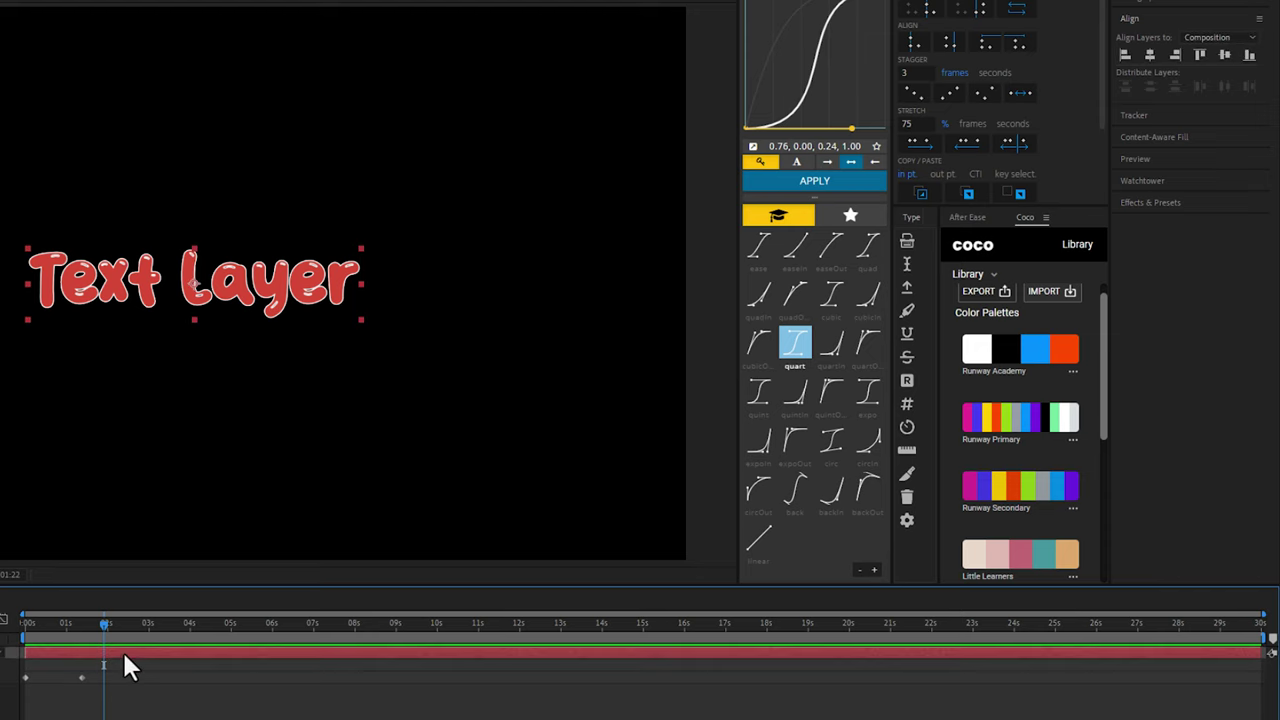
{"action": "left_click", "coordinate": [973, 416]}
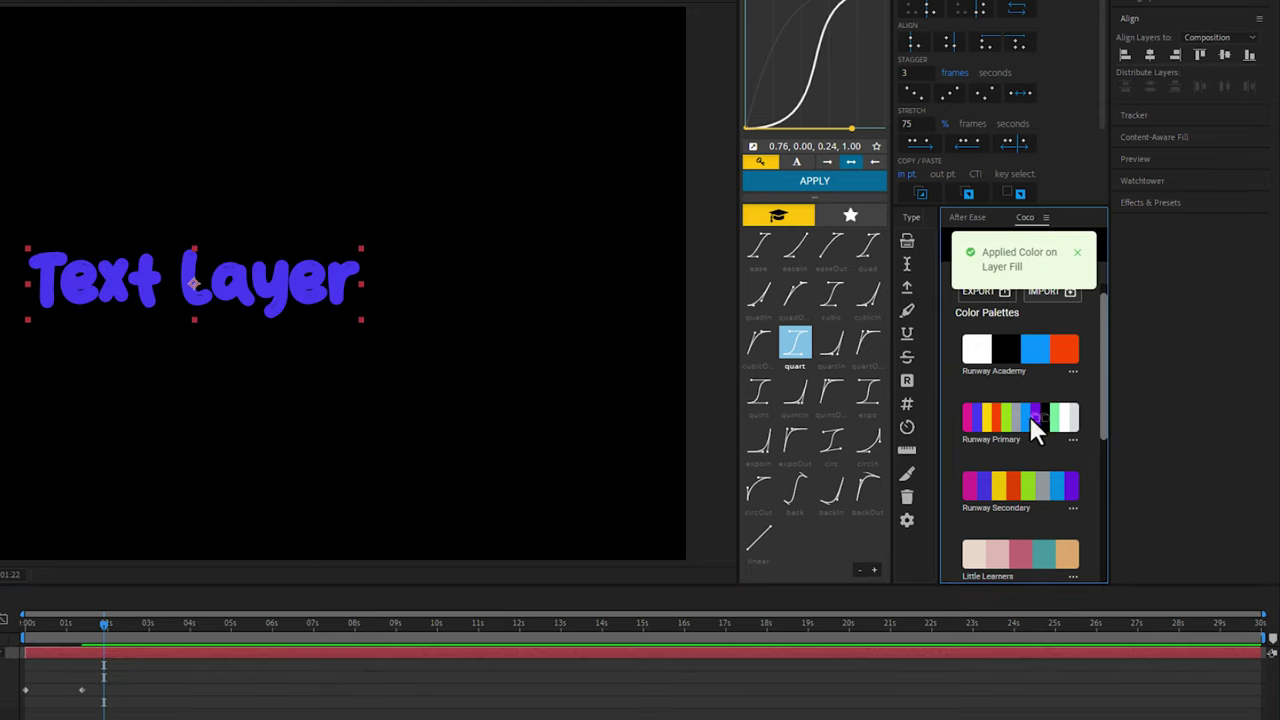
{"action": "left_click", "coordinate": [1024, 416]}
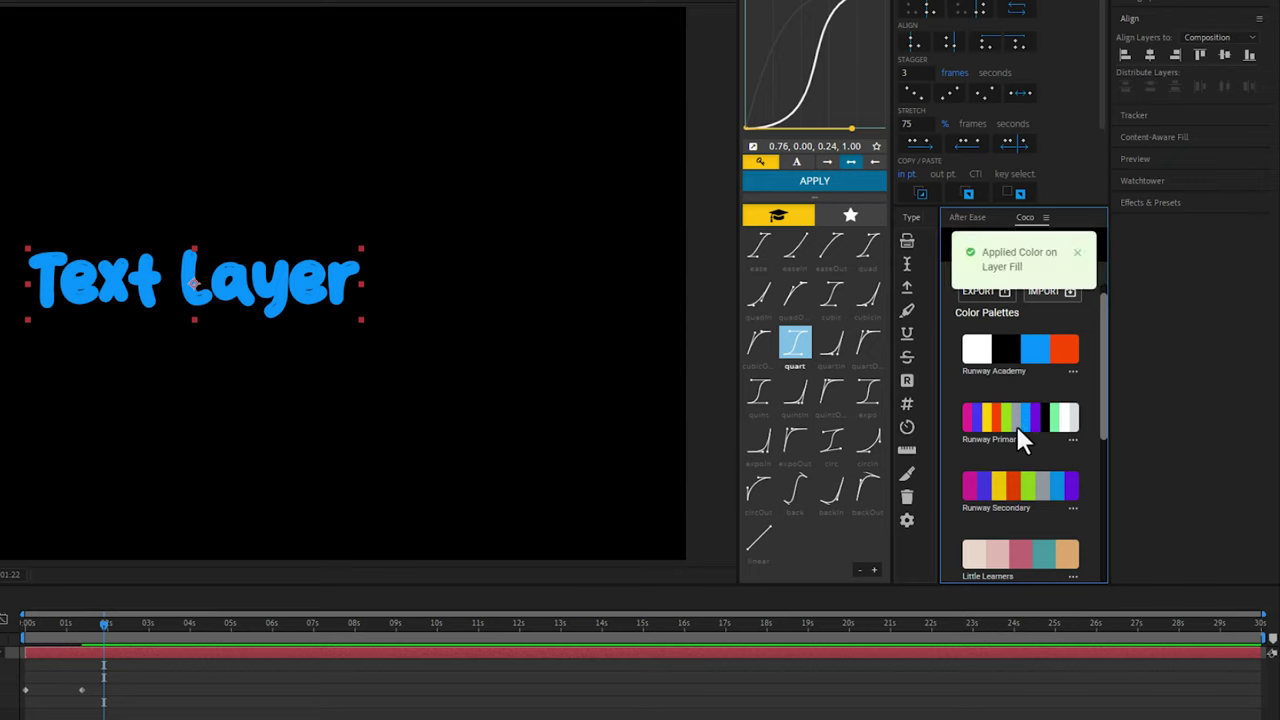
{"action": "scroll", "coordinate": [1048, 400], "scroll_direction": "down", "scroll_amount": 4}
{"action": "scroll", "coordinate": [1051, 397], "scroll_direction": "up", "scroll_amount": 5}
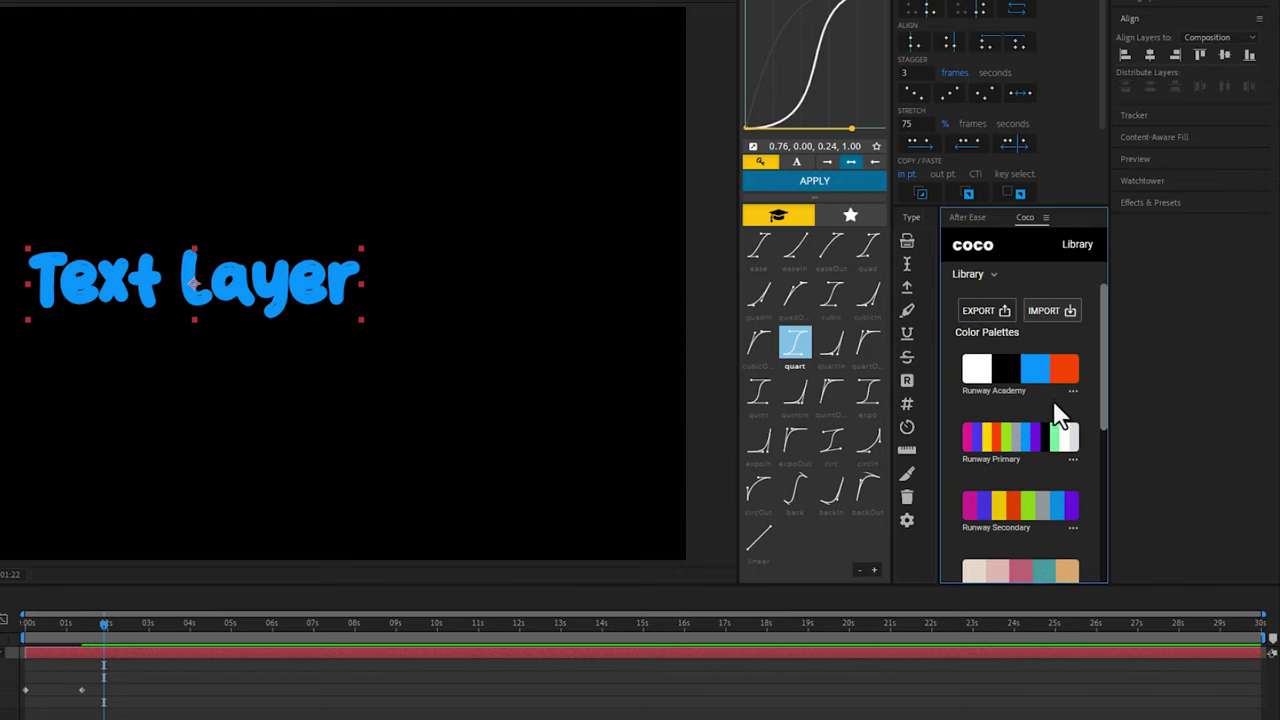
{"action": "left_click", "coordinate": [970, 275]}
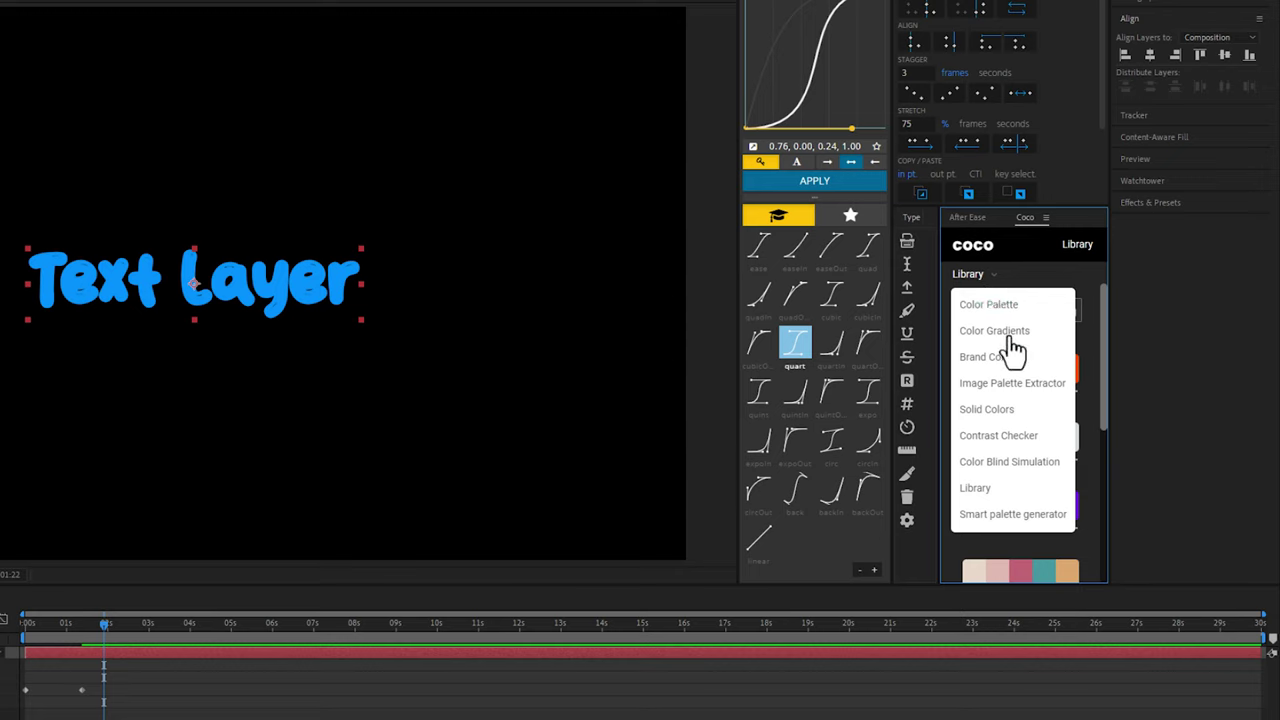
Switch Coco's Library to Color Palette and scroll through the numbered palettes
{"action": "left_click", "coordinate": [1001, 305]}
{"action": "scroll", "coordinate": [1070, 440], "scroll_direction": "down", "scroll_amount": 3}
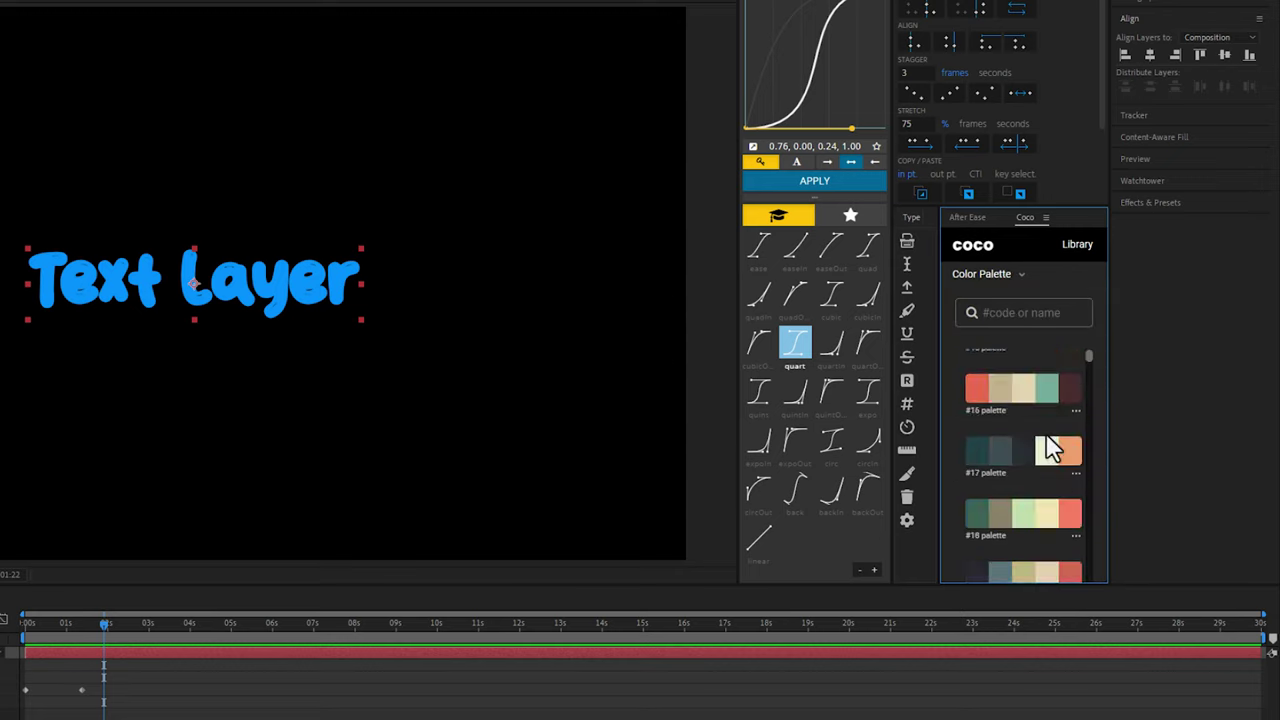
{"action": "scroll", "coordinate": [1046, 437], "scroll_direction": "down", "scroll_amount": 20}
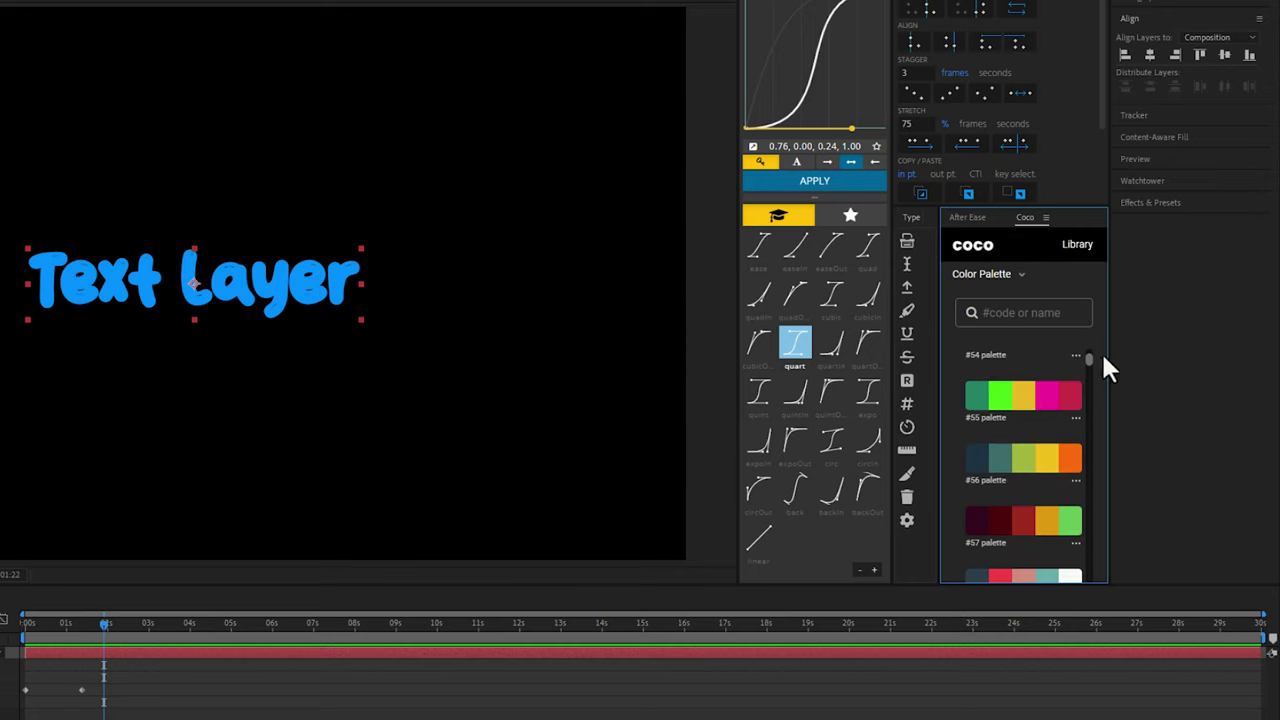
{"action": "left_click_drag", "start_coordinate": [1088, 360], "coordinate": [1085, 517]}
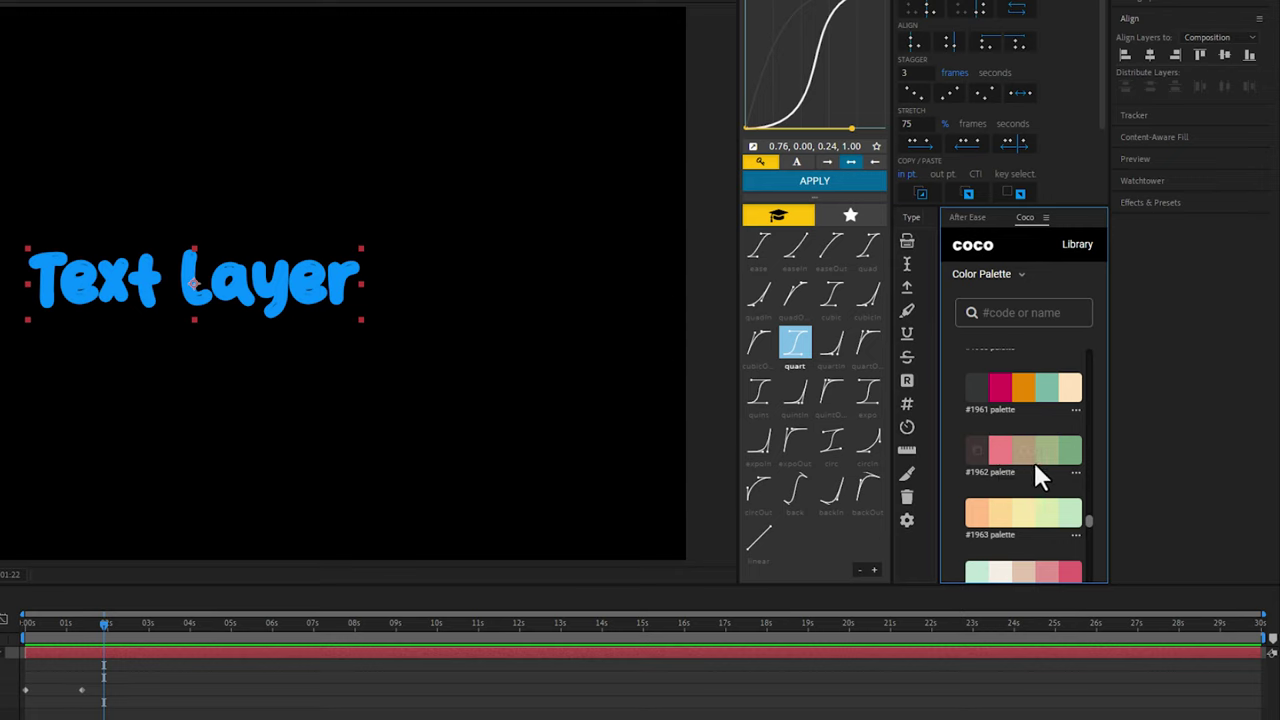
{"action": "scroll", "coordinate": [1066, 450], "scroll_direction": "up", "scroll_amount": 12}
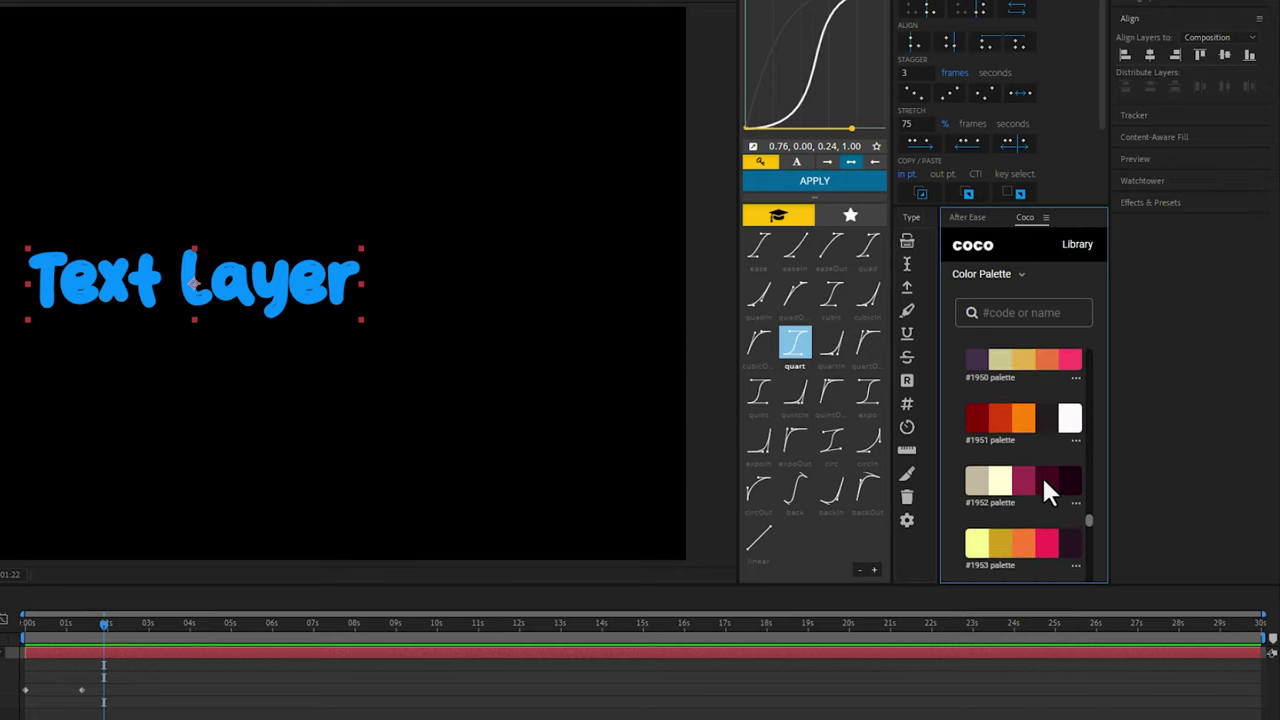
{"action": "scroll", "coordinate": [1044, 470], "scroll_direction": "up", "scroll_amount": 20}
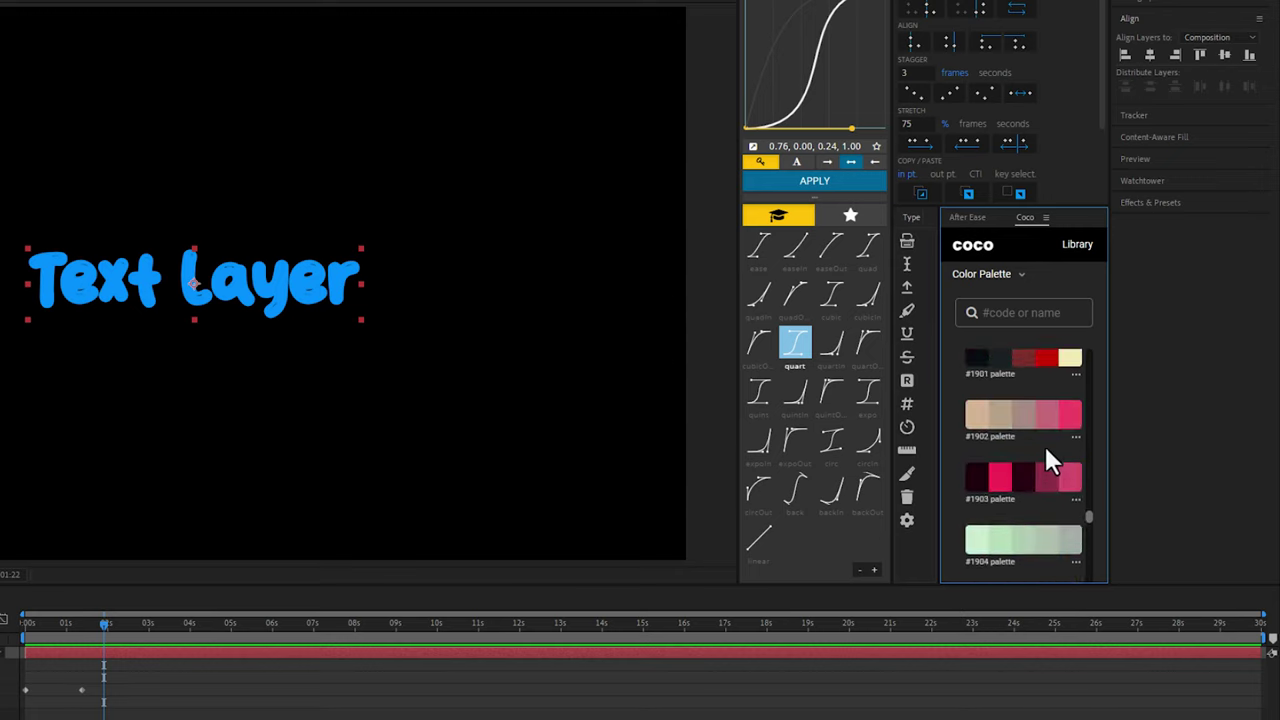
{"action": "left_click_drag", "start_coordinate": [1085, 513], "coordinate": [1092, 368]}
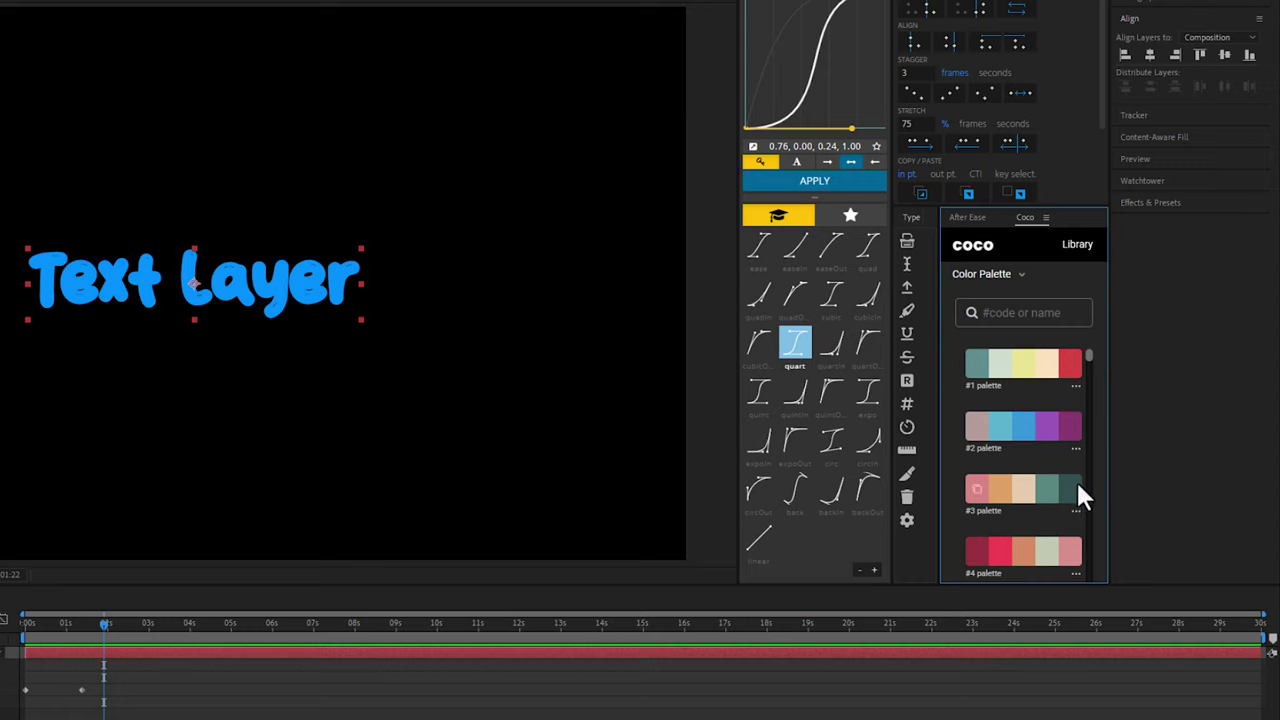
Fill the text peach from palette #3, delete that CoCo Fill, then refill it teal from palette #1
{"action": "left_click", "coordinate": [1000, 490]}
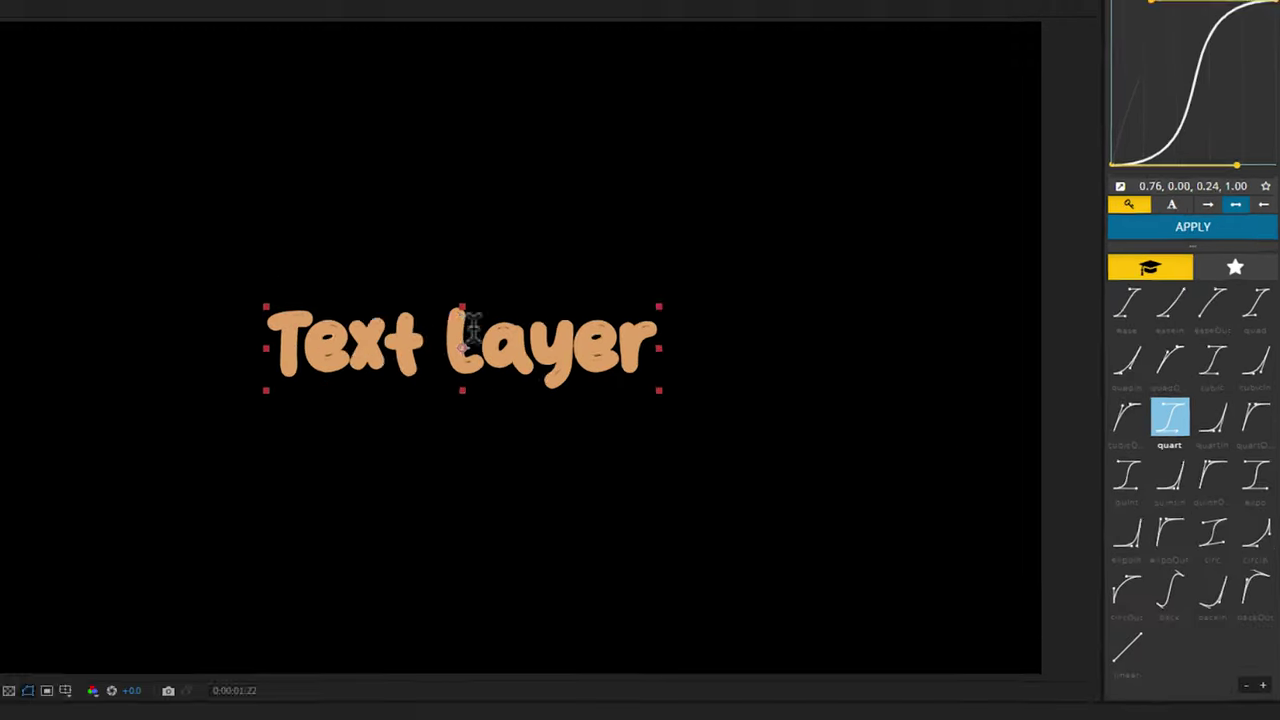
{"action": "left_click", "coordinate": [110, 140]}
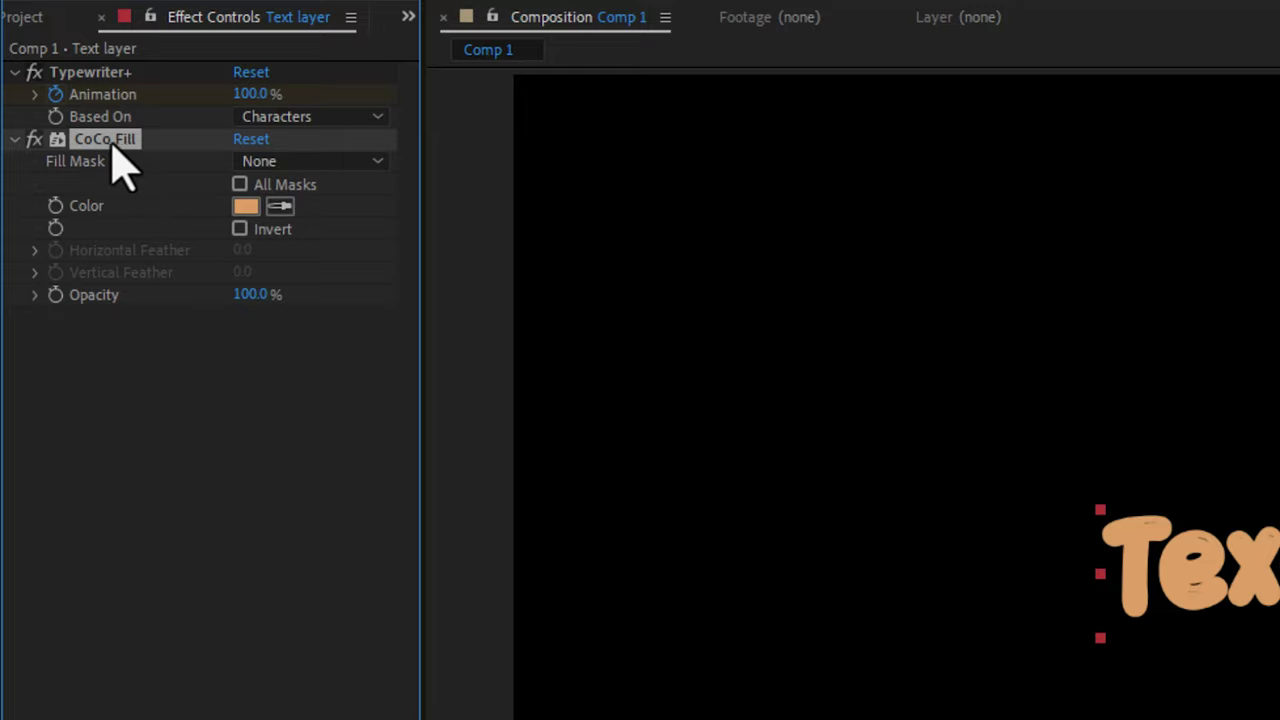
{"action": "key", "text": "Delete"}
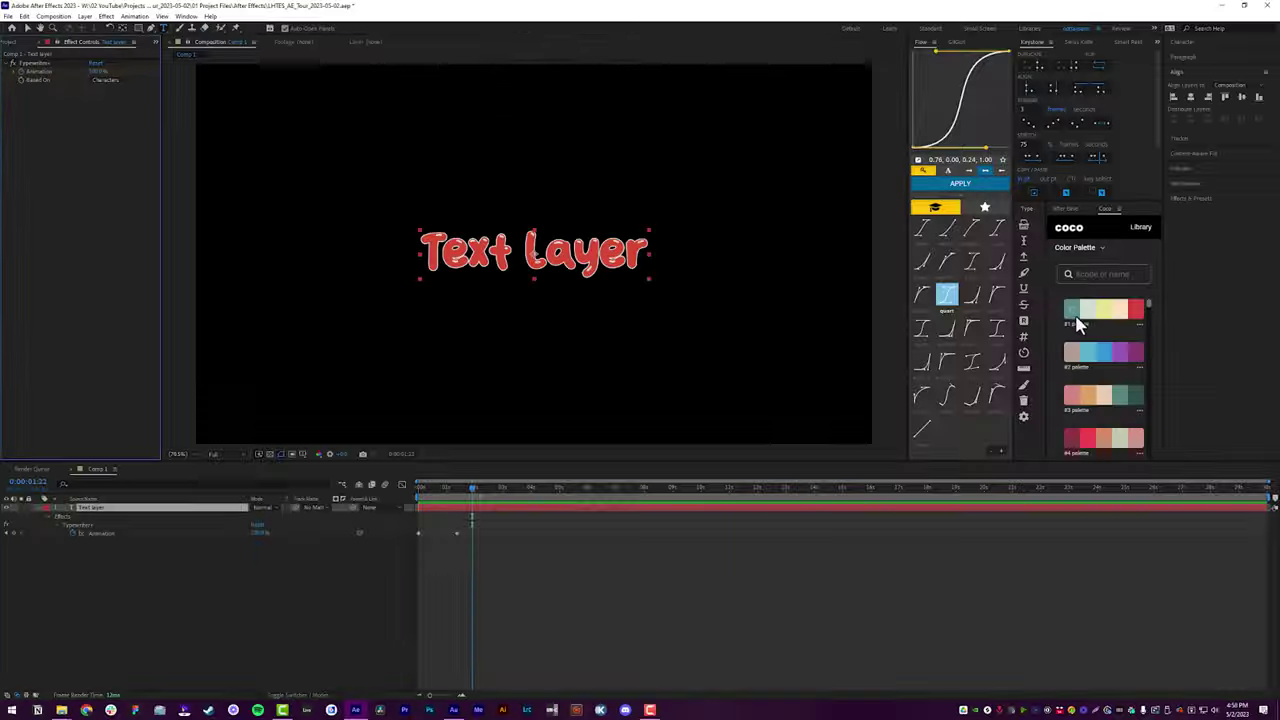
{"action": "left_click", "coordinate": [1074, 316]}
{"action": "left_click", "coordinate": [40, 88]}
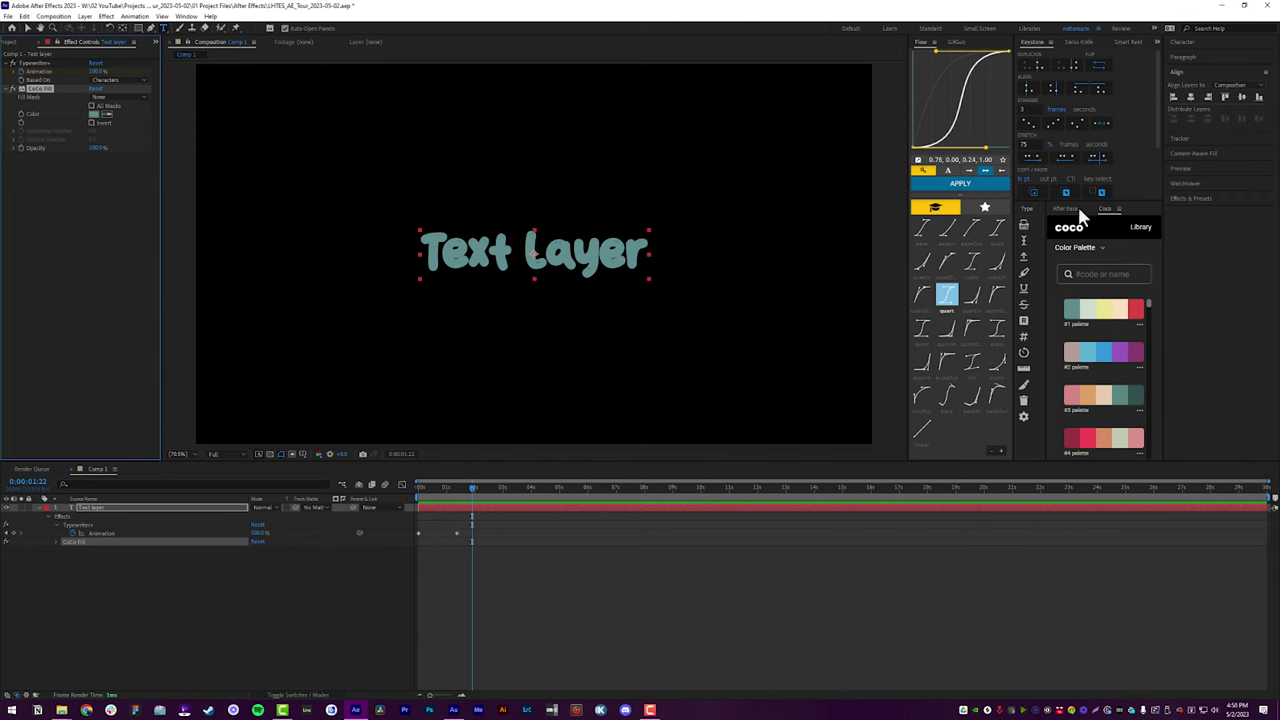
Replace the text layer with a white square centred horizontally and vertically in the comp
{"action": "left_click", "coordinate": [1066, 209]}
{"action": "left_click", "coordinate": [449, 509]}
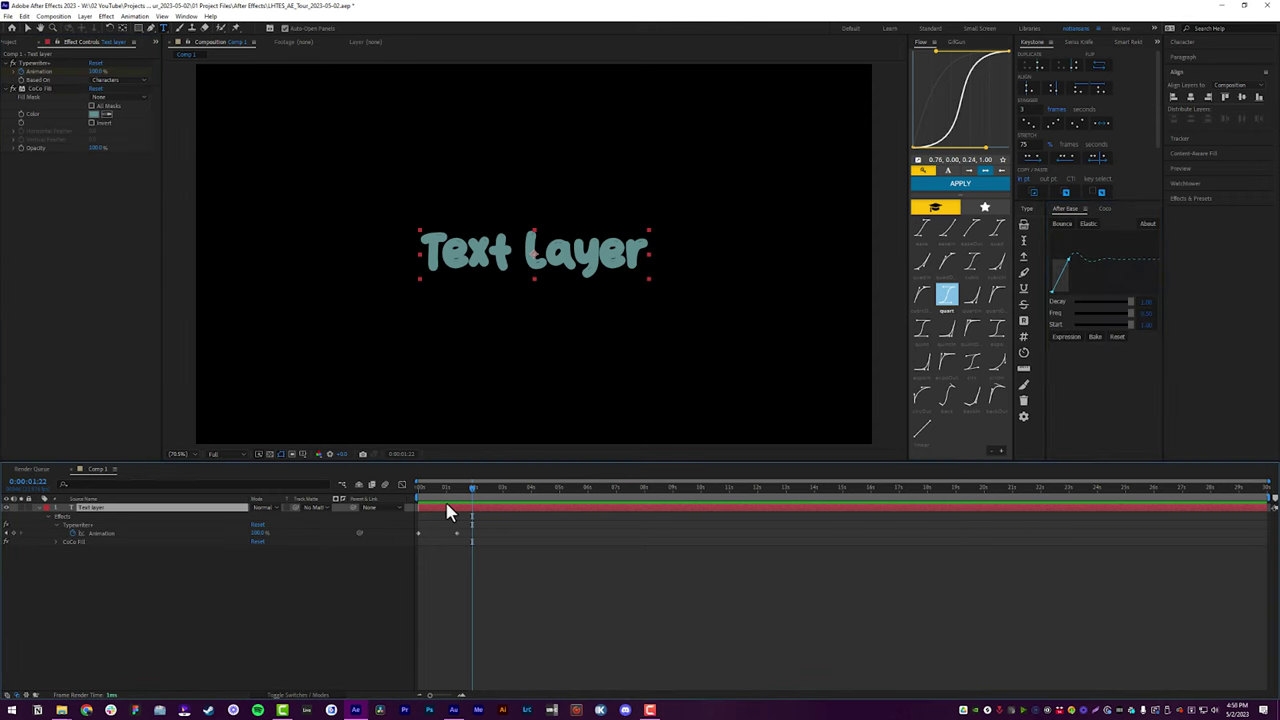
{"action": "key", "text": "Delete"}
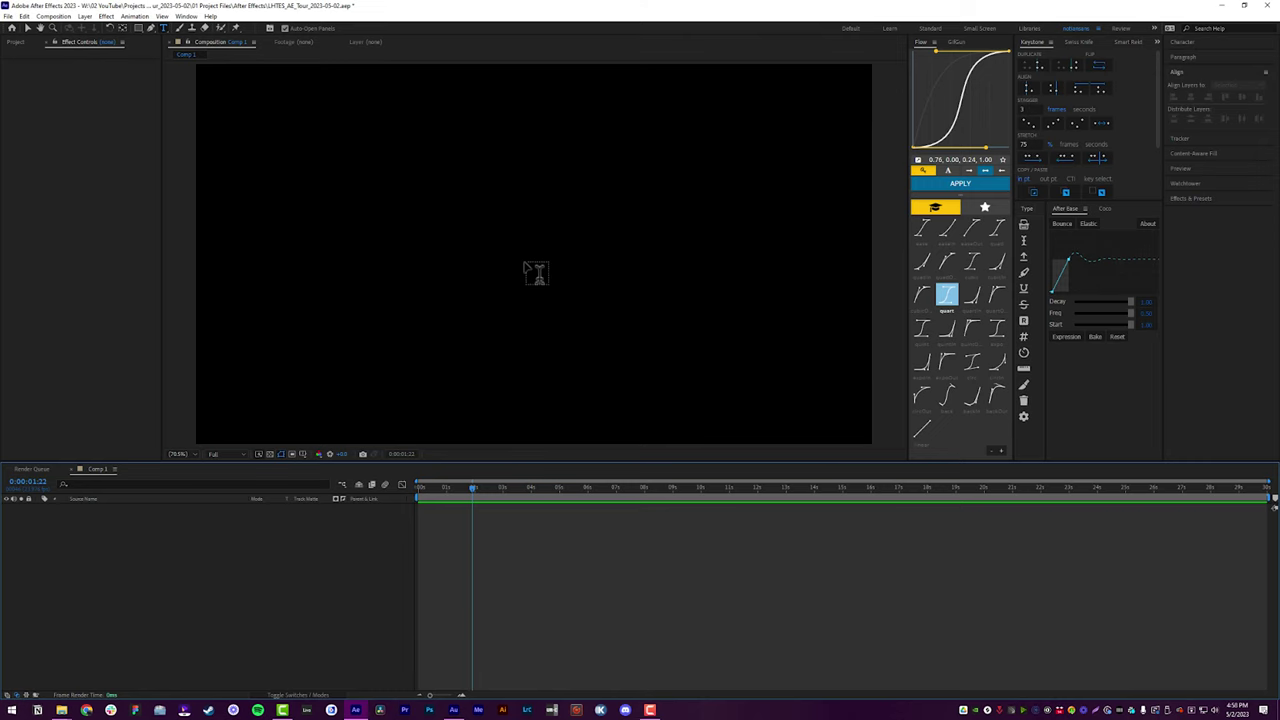
{"action": "key", "text": "q"}
{"action": "left_click_drag", "start_coordinate": [475, 207], "coordinate": [597, 327]}
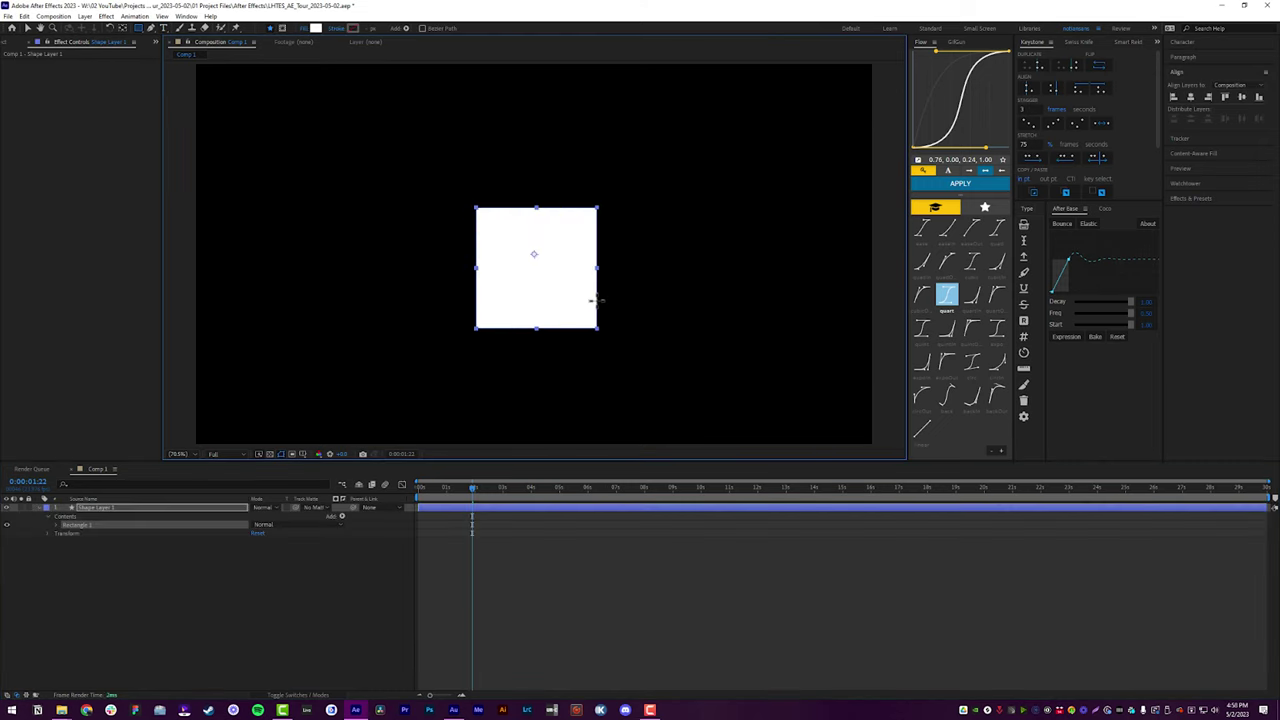
{"action": "left_click", "coordinate": [1190, 97]}
{"action": "left_click", "coordinate": [1241, 97]}
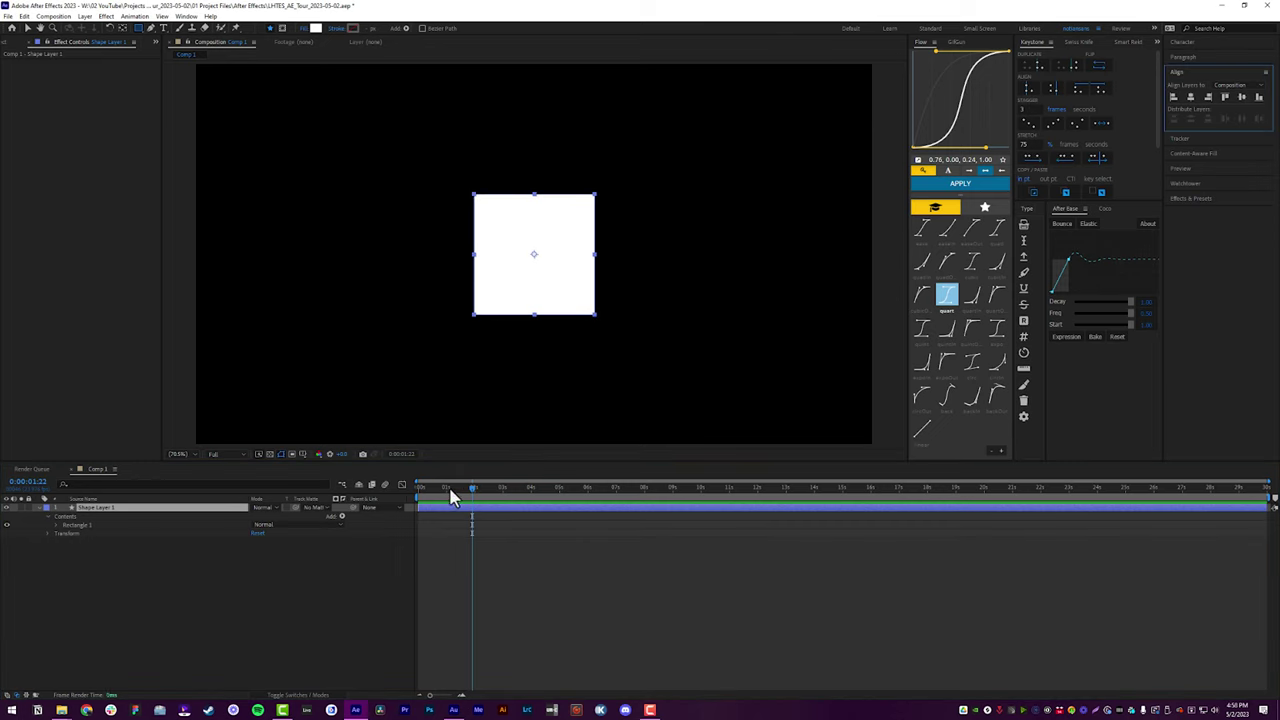
Keyframe the square's Scale from 0% with a quart ease and preview it
{"action": "left_click_drag", "start_coordinate": [450, 489], "coordinate": [420, 518]}
{"action": "key", "text": "alt+shift+s"}
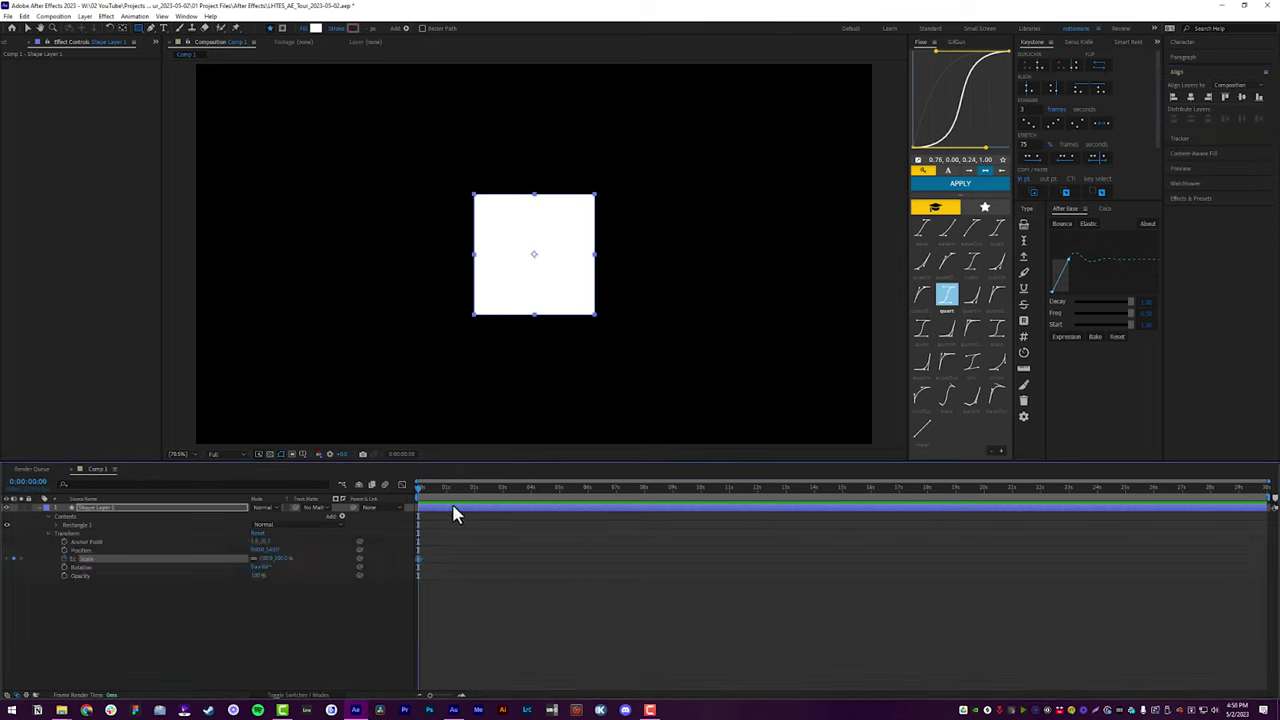
{"action": "key", "text": "Page_Down"}
{"action": "key", "text": "Page_Down"}
{"action": "key", "text": "Page_Down"}
{"action": "key", "text": "Page_Down"}
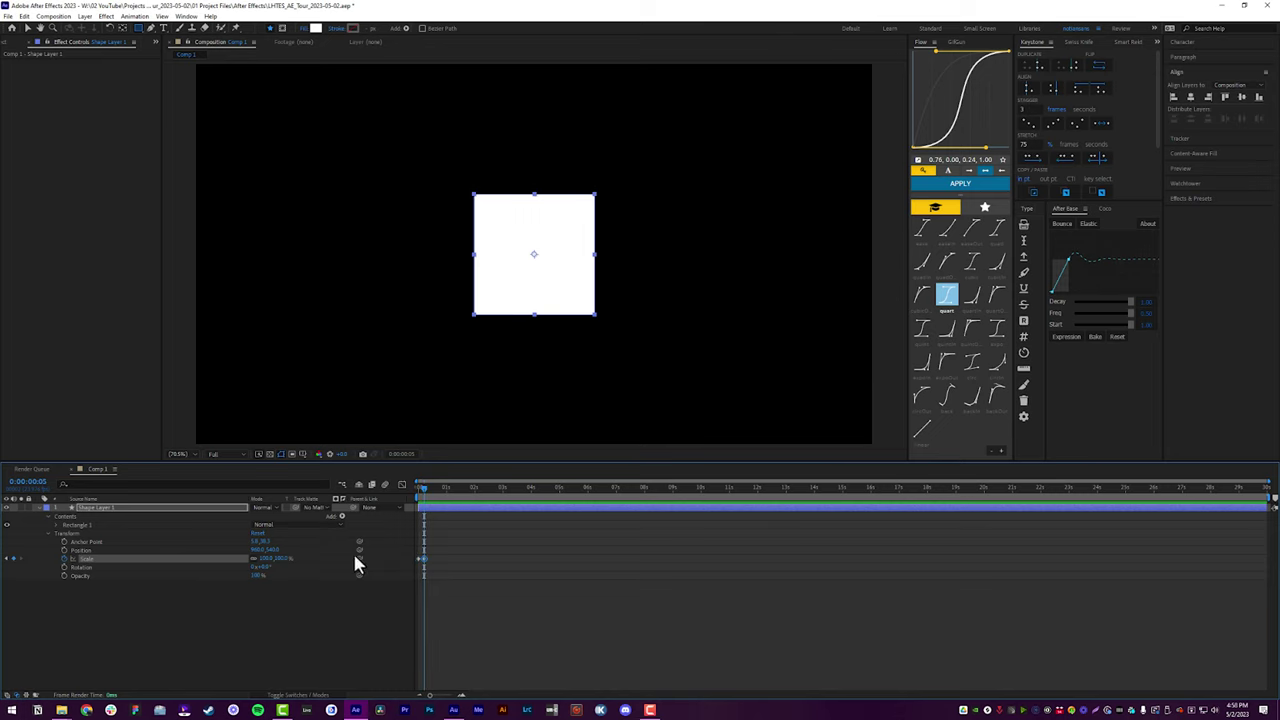
{"action": "key", "text": "Home"}
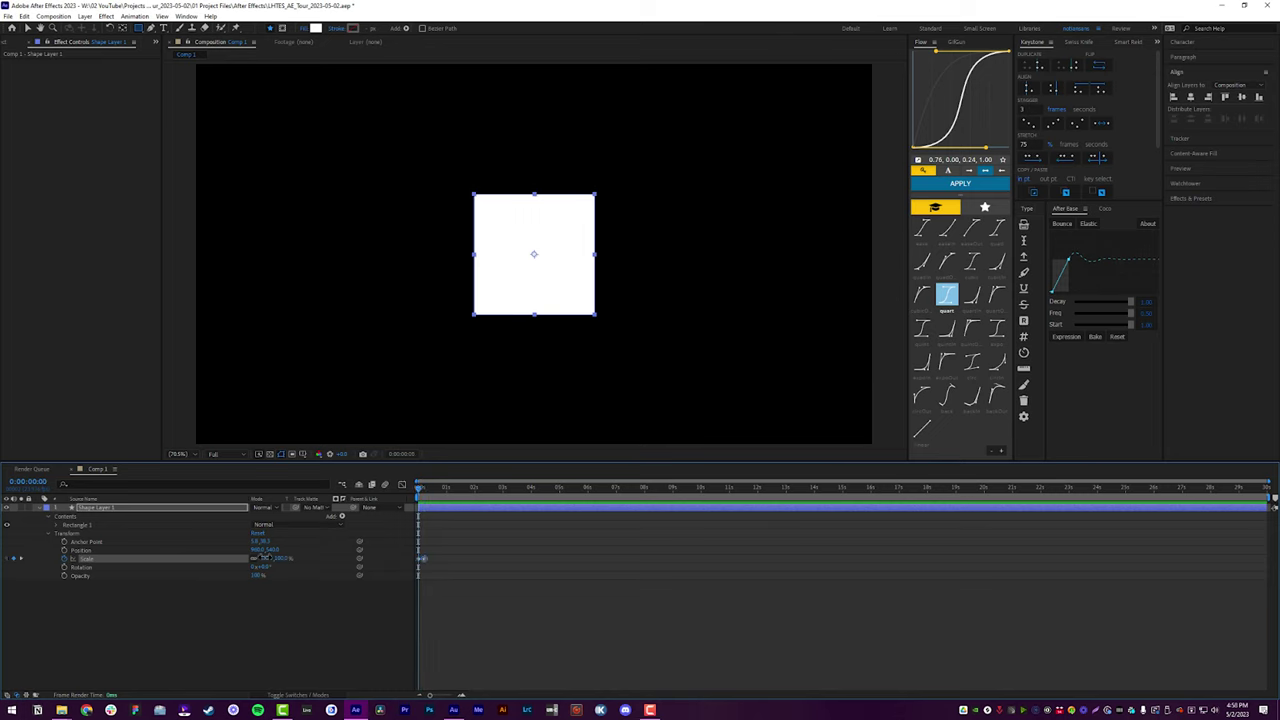
{"action": "key", "text": "Return"}
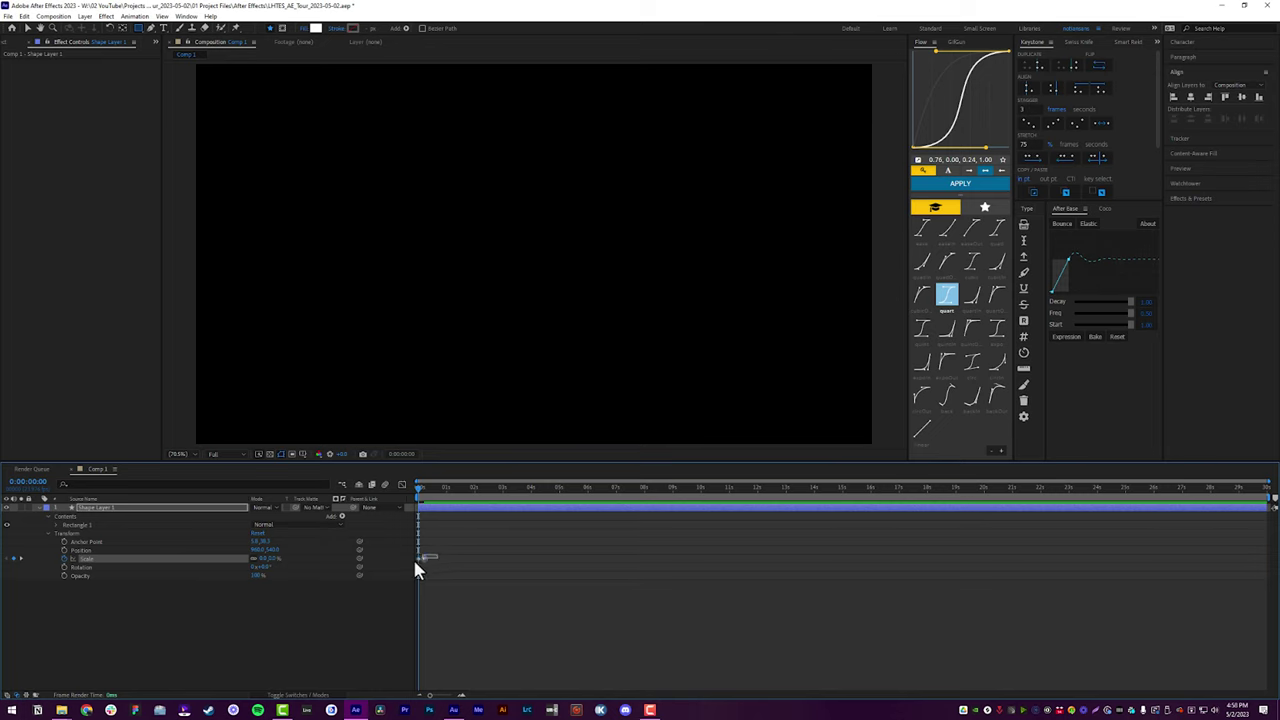
{"action": "left_click", "coordinate": [946, 298]}
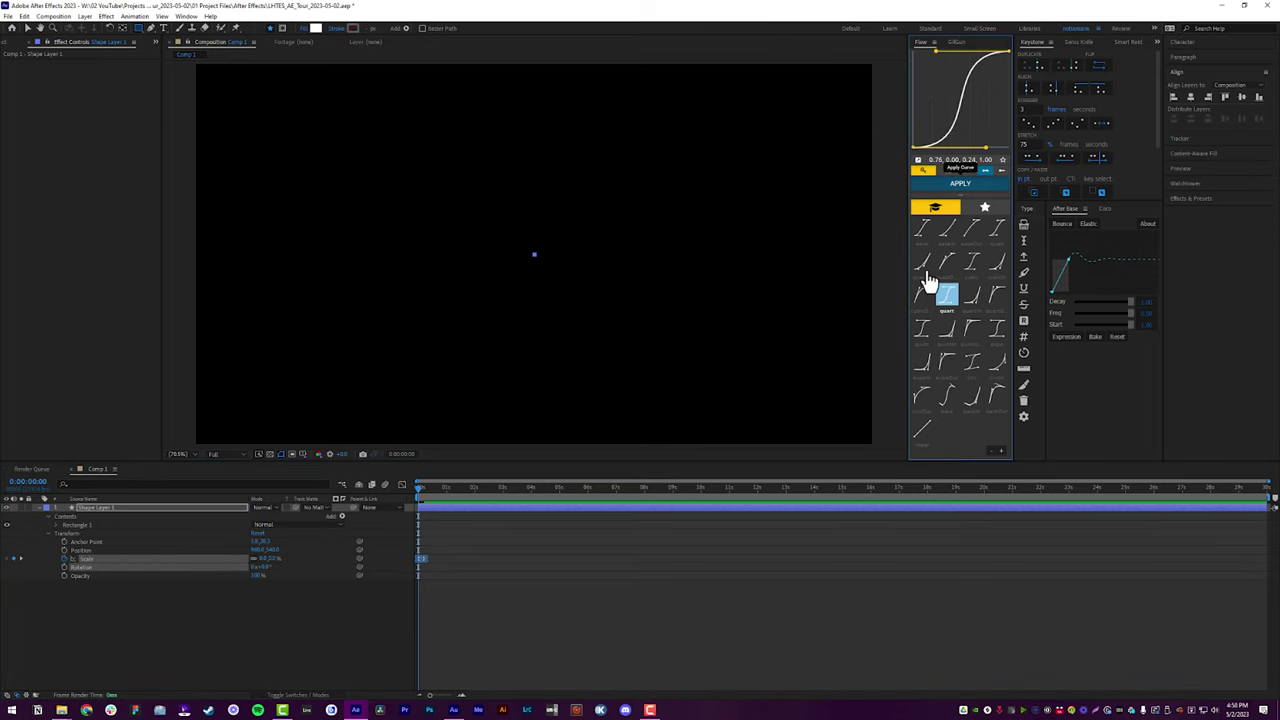
{"action": "left_click", "coordinate": [488, 602]}
{"action": "key", "text": "space"}
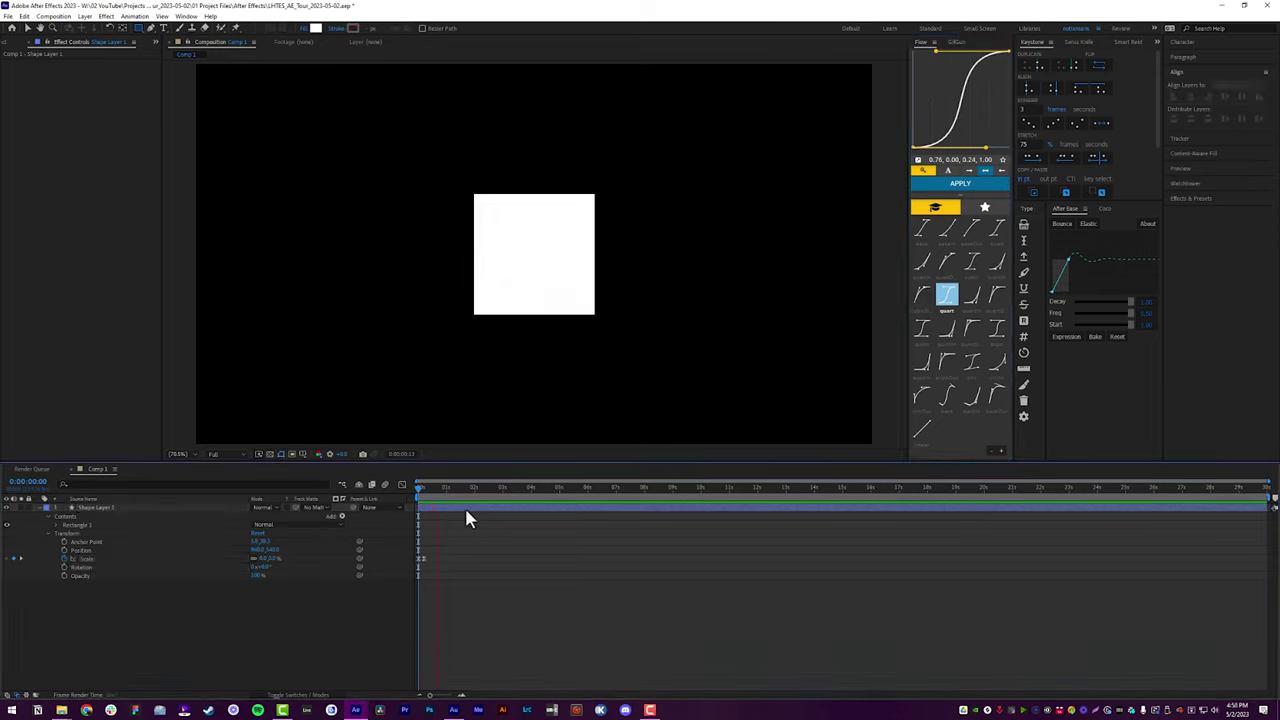
{"action": "key", "text": "space"}
{"action": "key", "text": "space"}
{"action": "key", "text": "space"}
{"action": "key", "text": "space"}
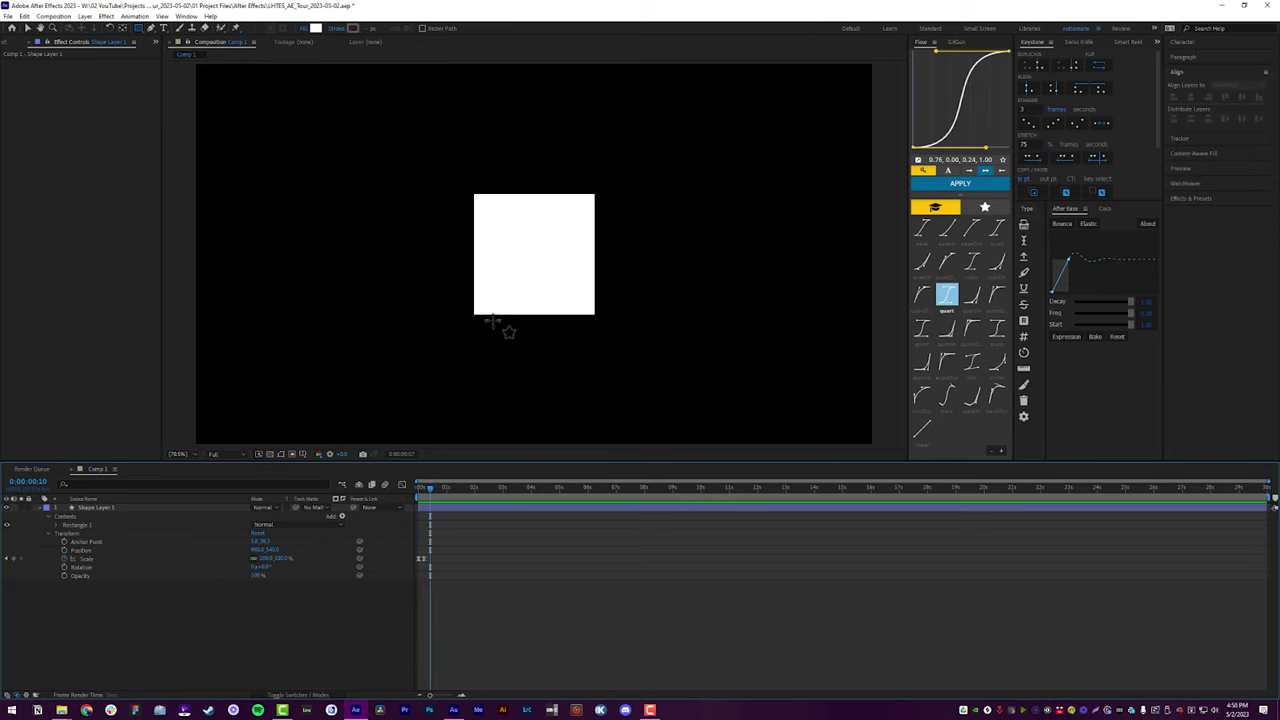
Tune After Ease's elastic curve for the Scale keyframes to Decay 0.07, Freq 0.88, Start 1.00
{"action": "left_click_drag", "start_coordinate": [437, 567], "coordinate": [413, 547]}
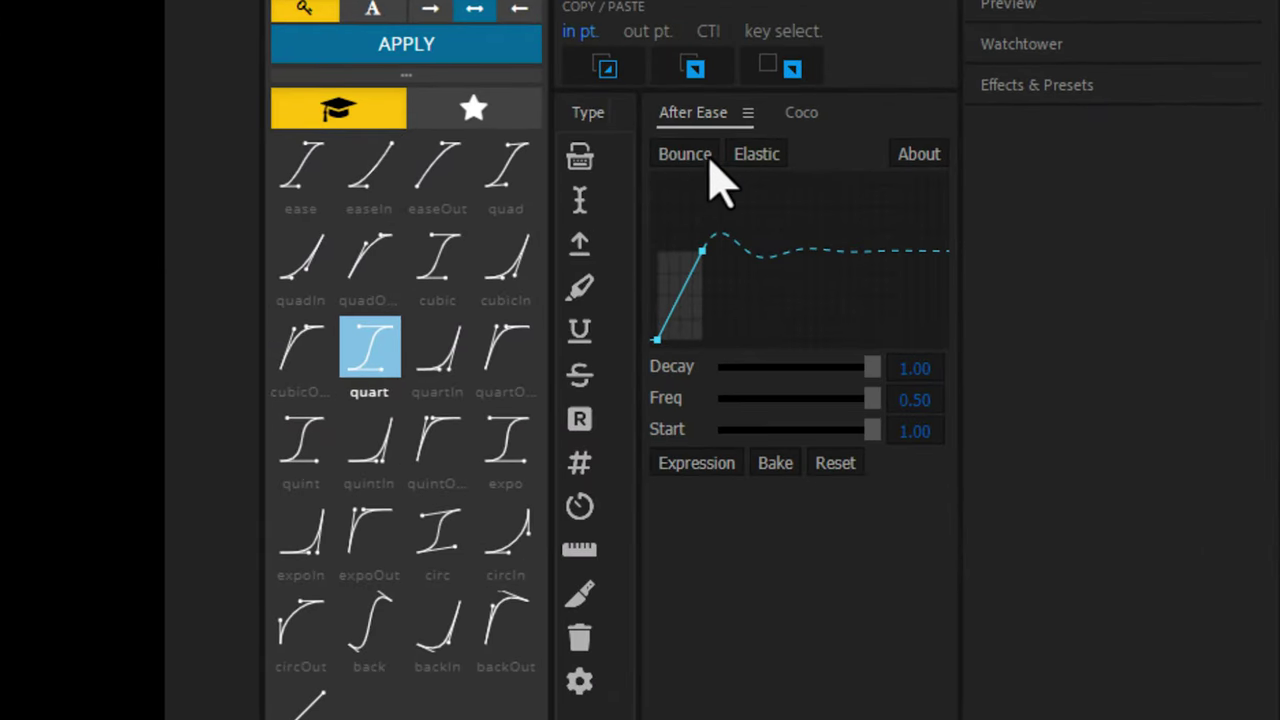
{"action": "left_click", "coordinate": [684, 157]}
{"action": "left_click", "coordinate": [764, 164]}
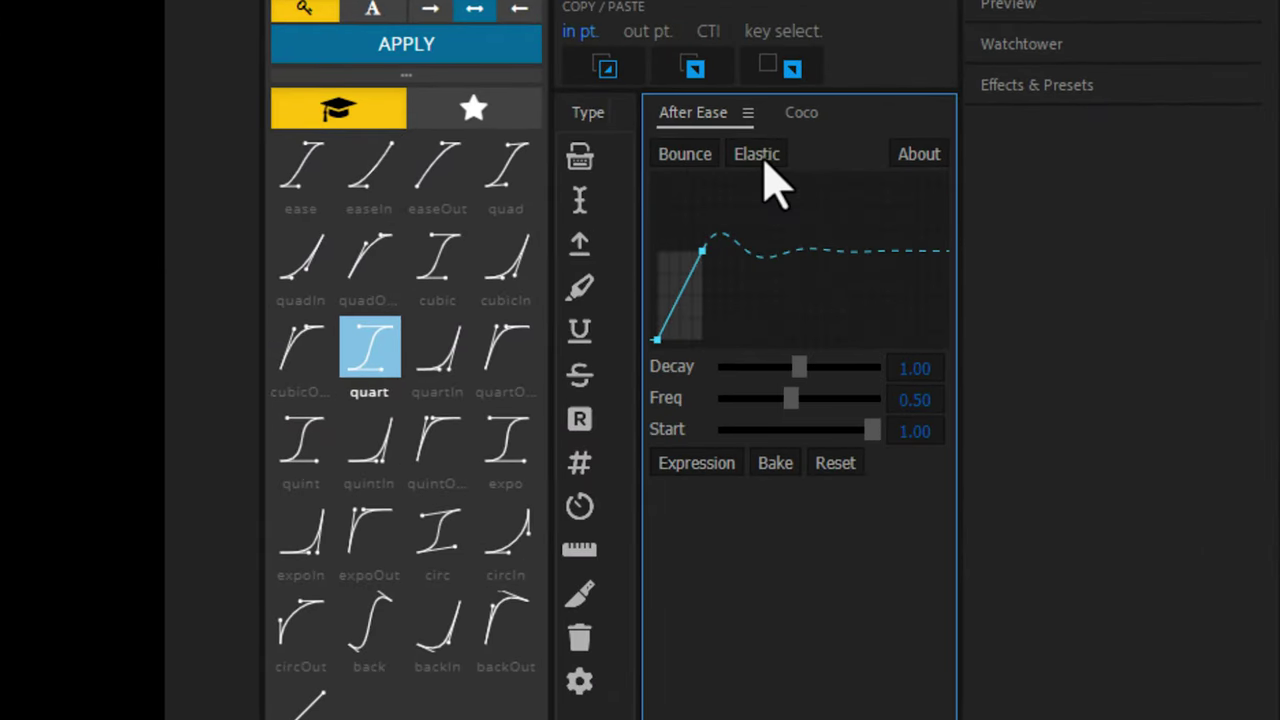
{"action": "left_click_drag", "start_coordinate": [804, 368], "coordinate": [814, 449]}
{"action": "left_click_drag", "start_coordinate": [818, 369], "coordinate": [731, 370]}
{"action": "left_click_drag", "start_coordinate": [800, 397], "coordinate": [850, 403]}
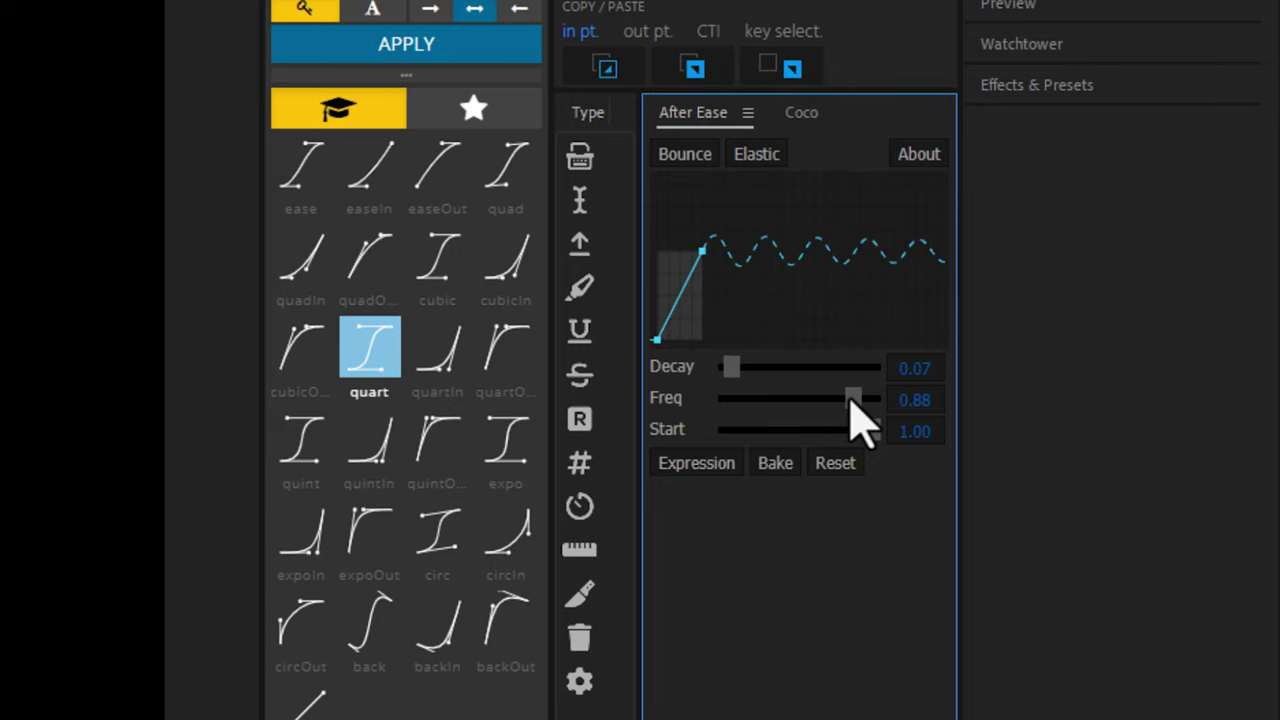
{"action": "left_click", "coordinate": [708, 465]}
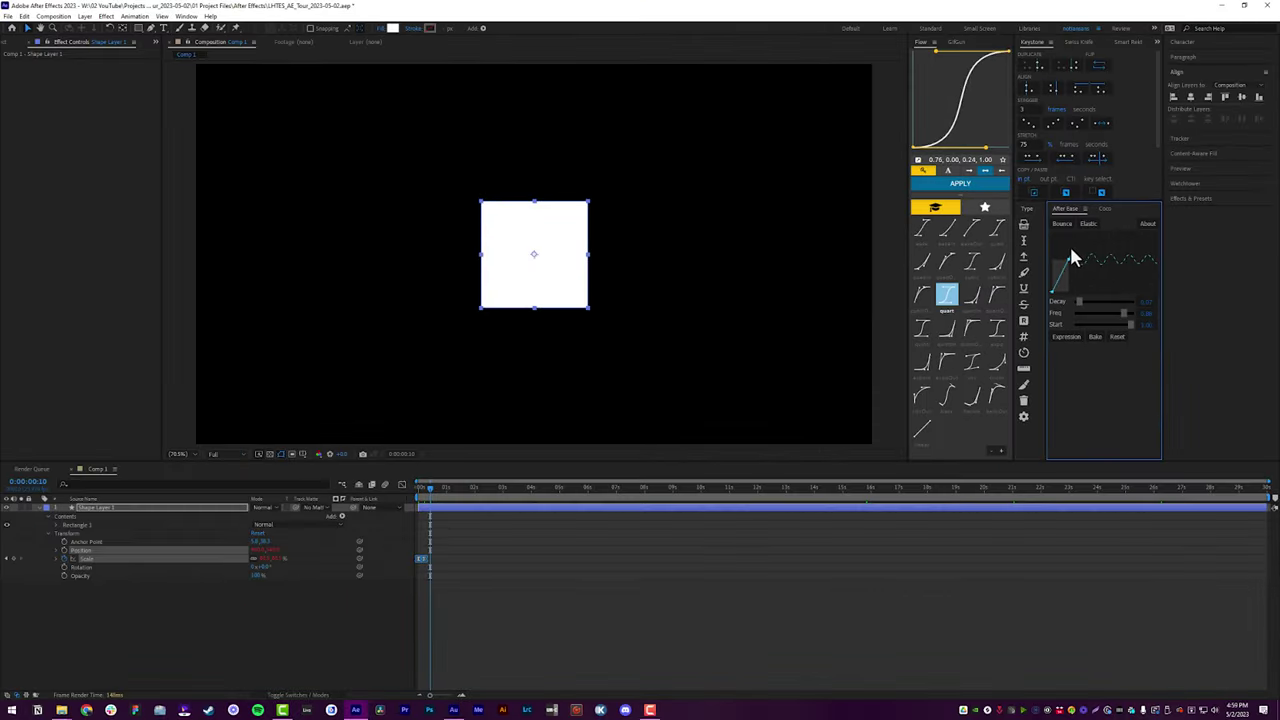
Preview the square's scale animation from the first frame
{"action": "left_click_drag", "start_coordinate": [440, 497], "coordinate": [378, 505]}
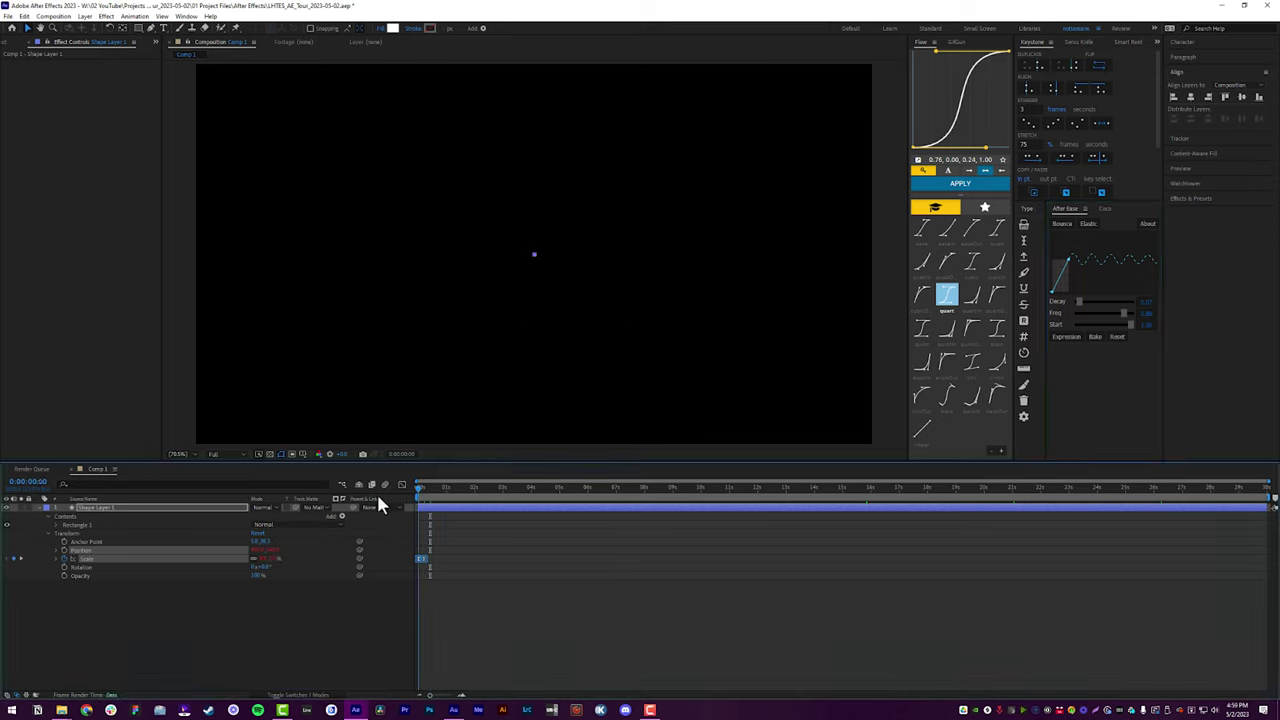
{"action": "key", "text": "space"}
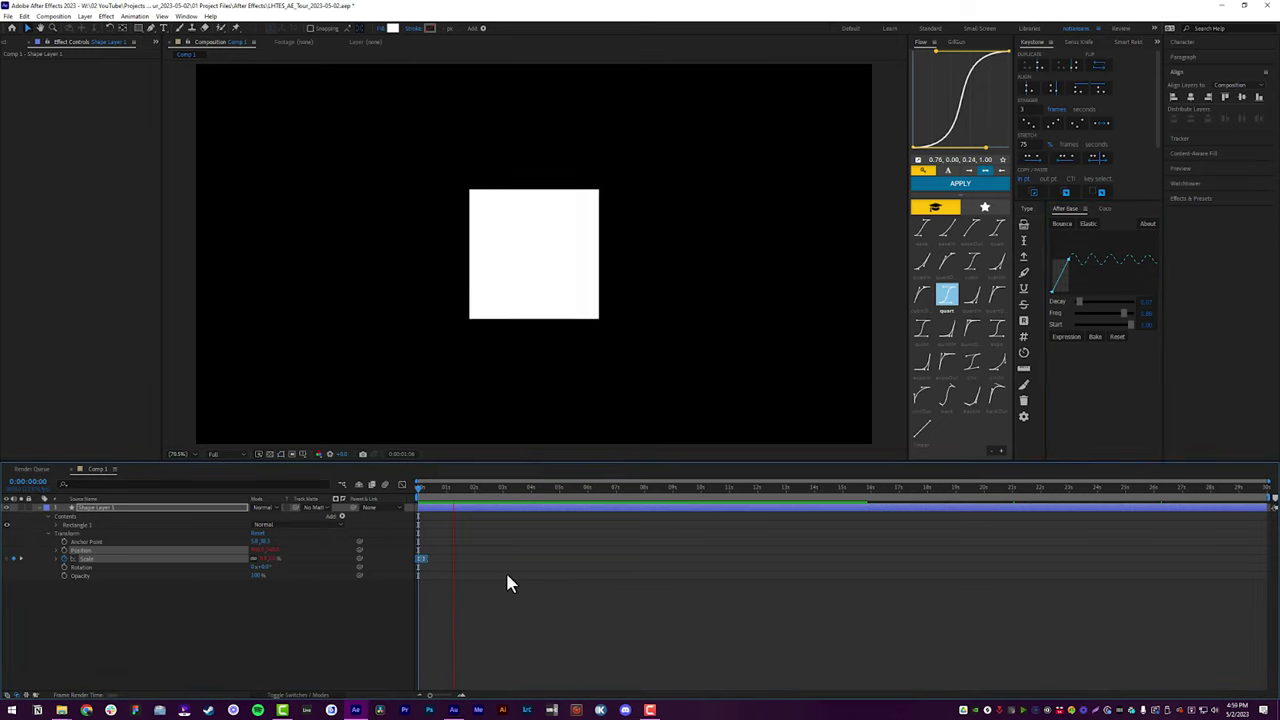
{"action": "key", "text": "space"}
{"action": "key", "text": "j"}
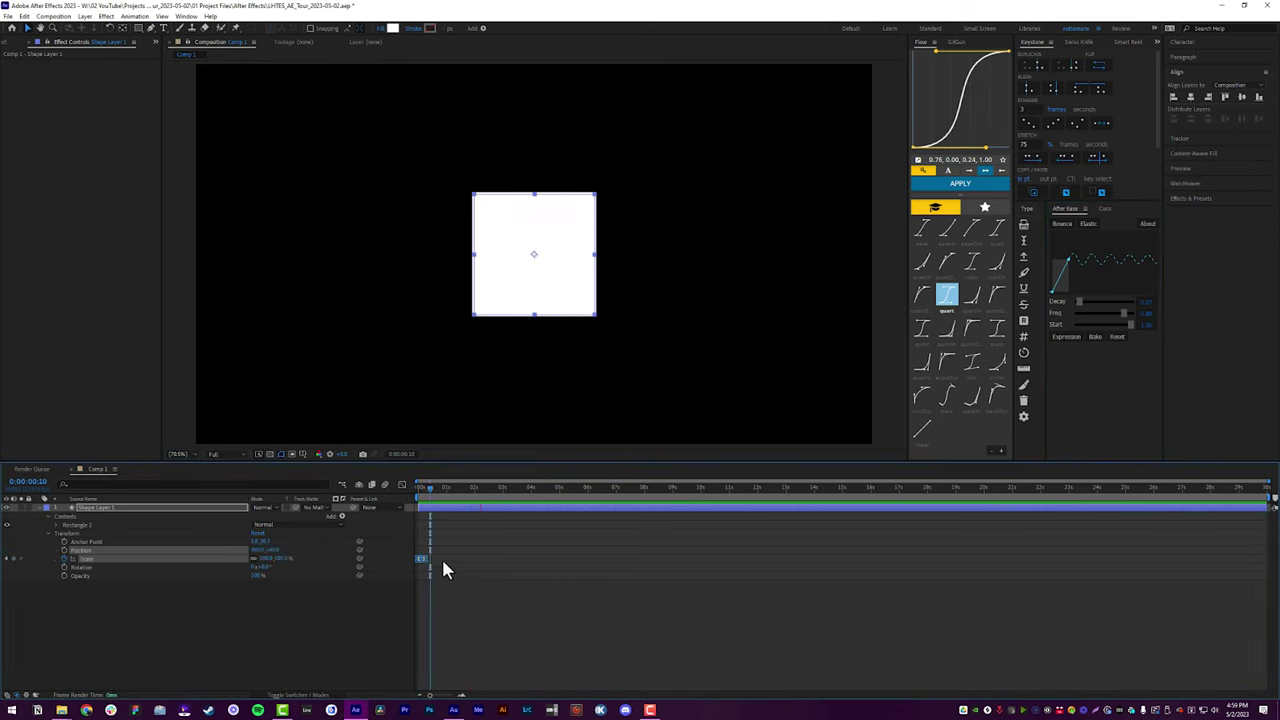
Raise the elastic Decay, apply the elastic expression to Scale, and preview the wobble
{"action": "left_click", "coordinate": [403, 566]}
{"action": "left_click_drag", "start_coordinate": [1080, 302], "coordinate": [1113, 303]}
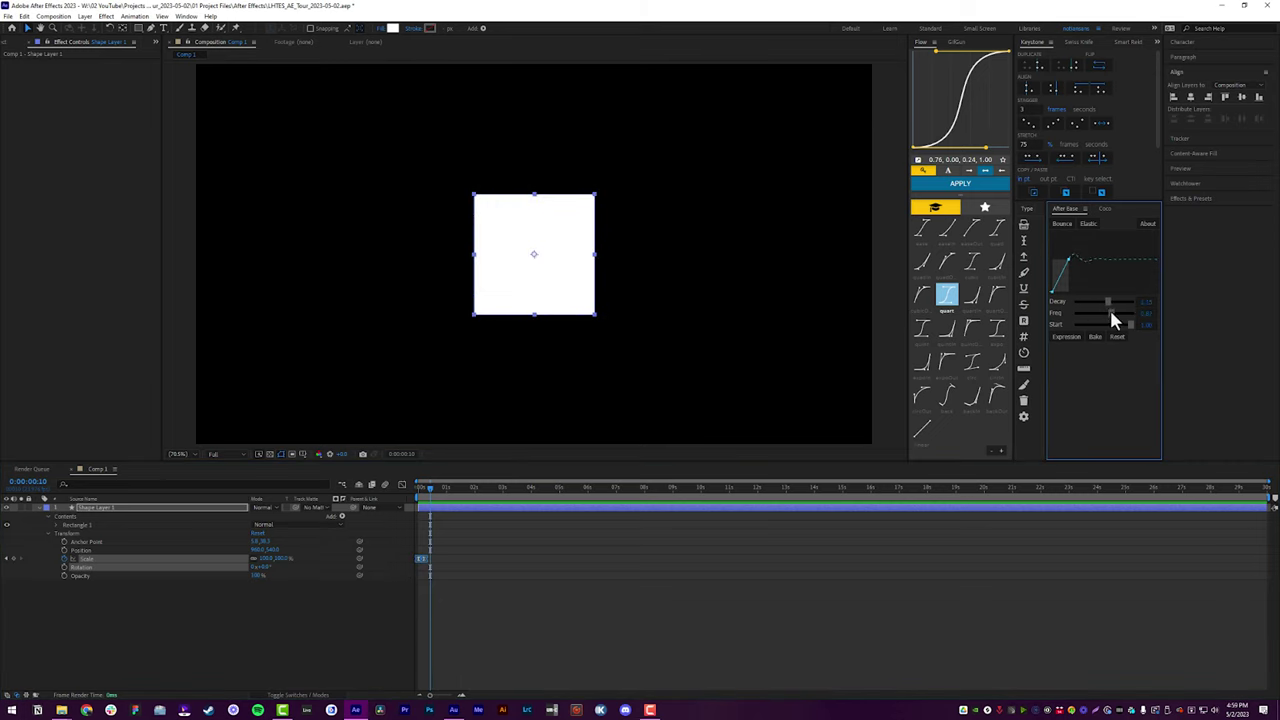
{"action": "left_click", "coordinate": [1067, 335]}
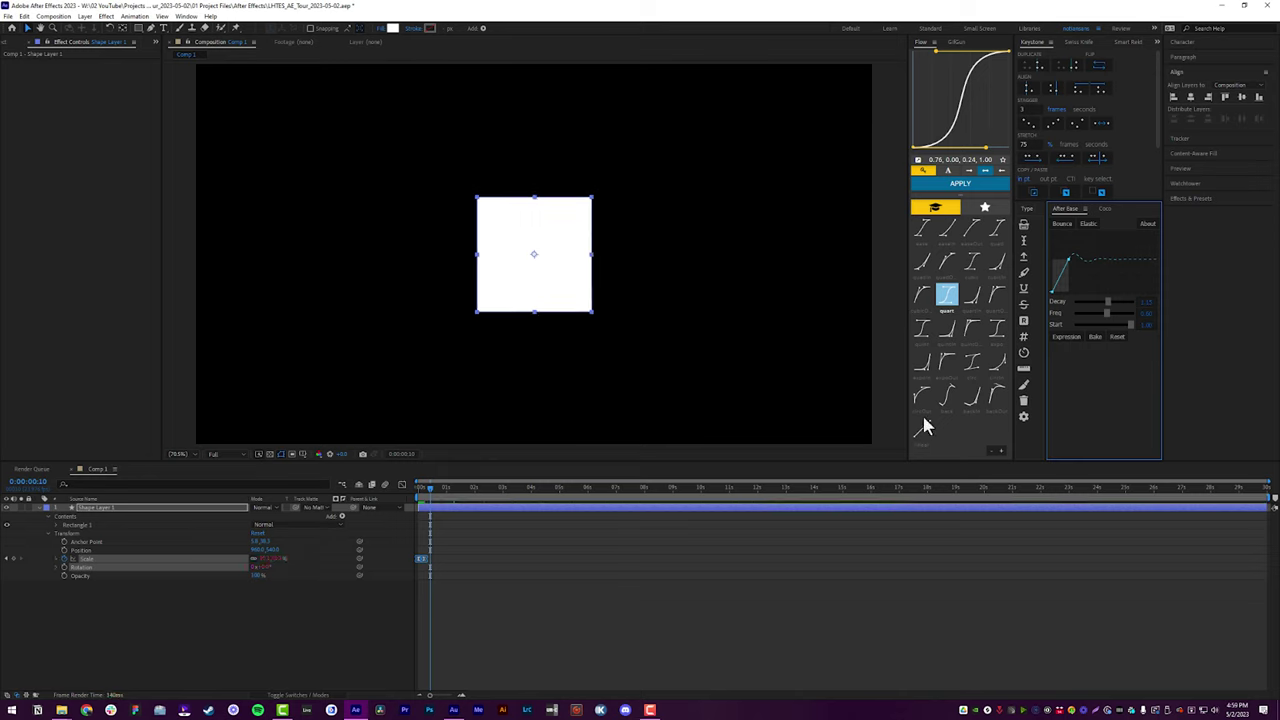
{"action": "key", "text": "Home"}
{"action": "key", "text": "space"}
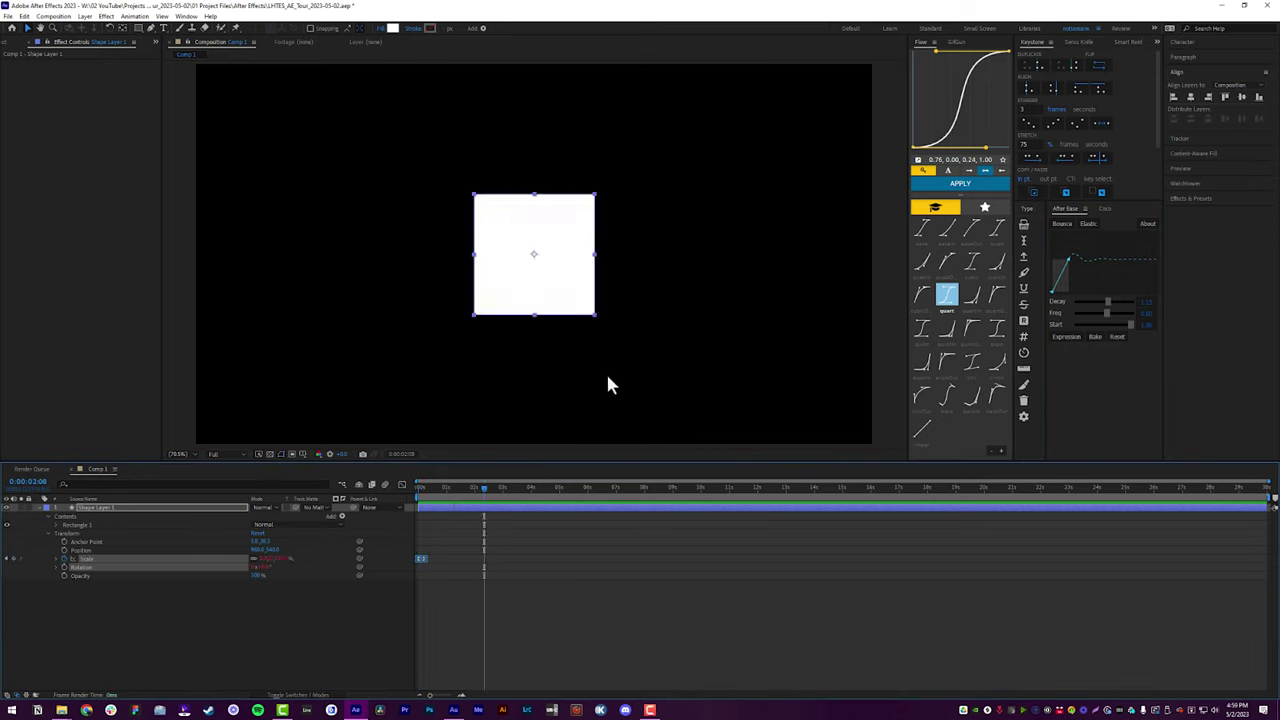
{"action": "key", "text": "space"}
{"action": "key", "text": "space"}
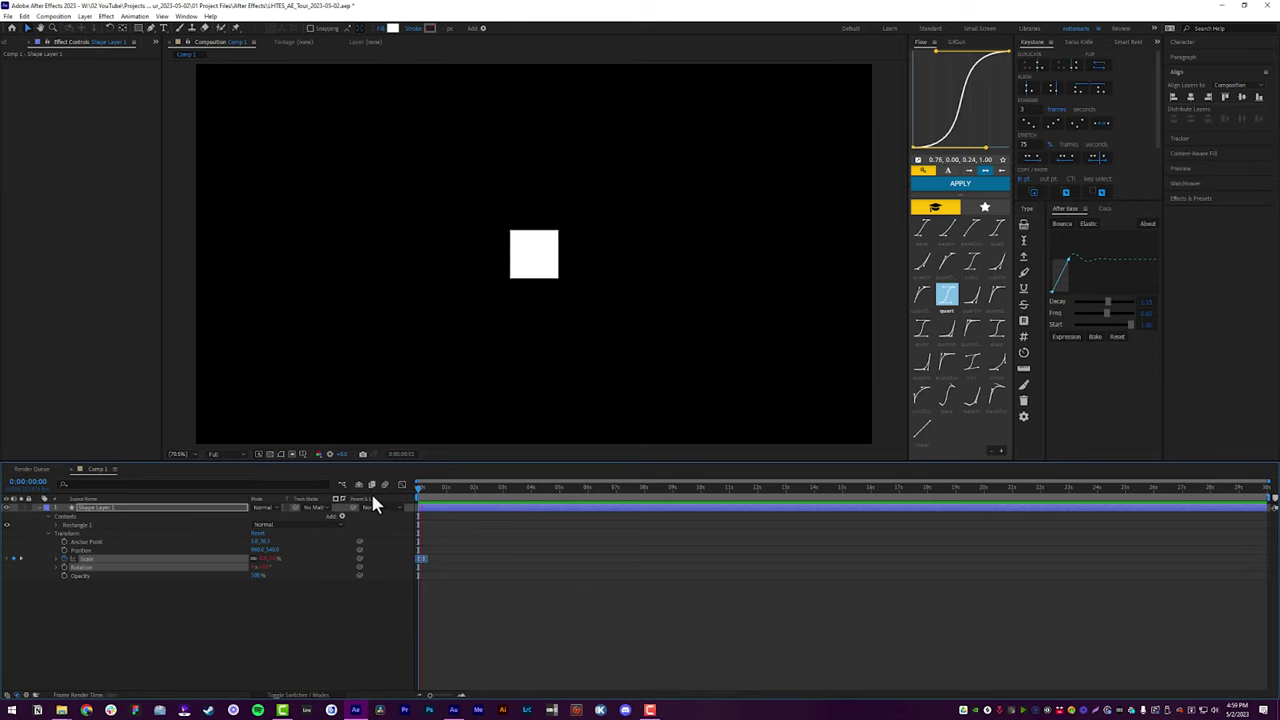
{"action": "left_click", "coordinate": [412, 562]}
Bake the elastic Scale motion into keyframes and inspect its curve in the Graph Editor
{"action": "left_click", "coordinate": [1096, 338]}
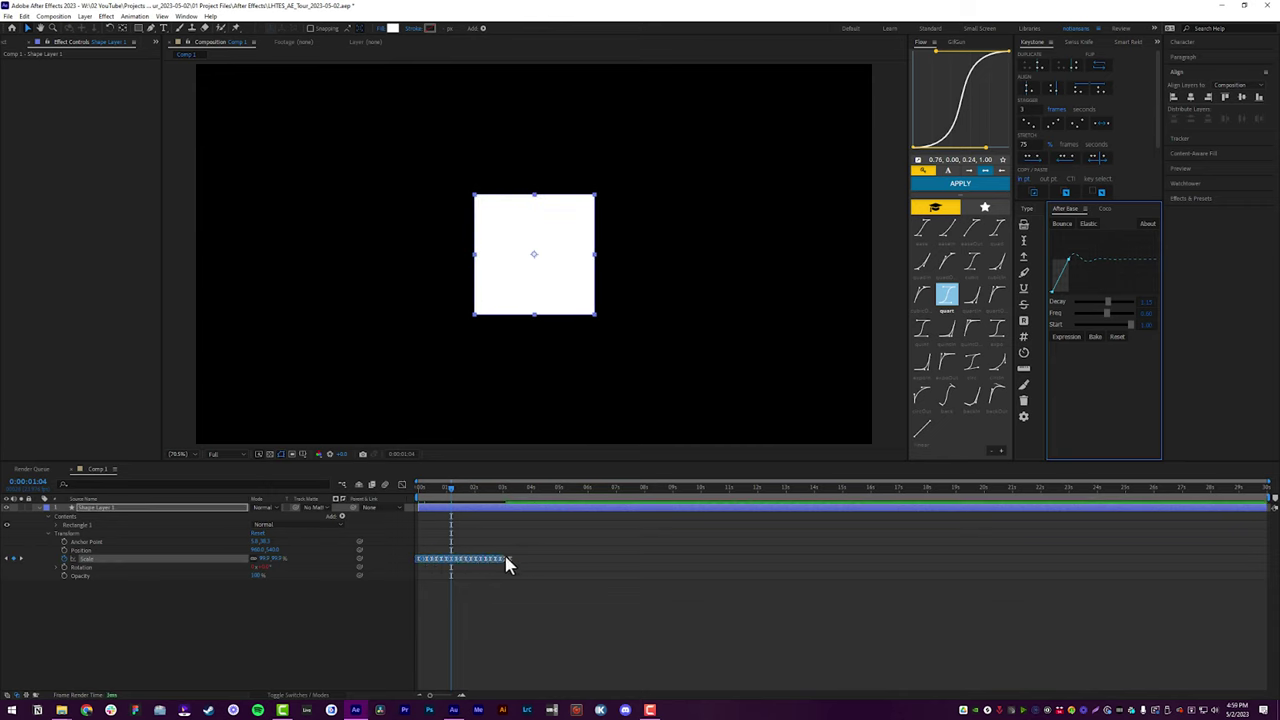
{"action": "left_click", "coordinate": [401, 484]}
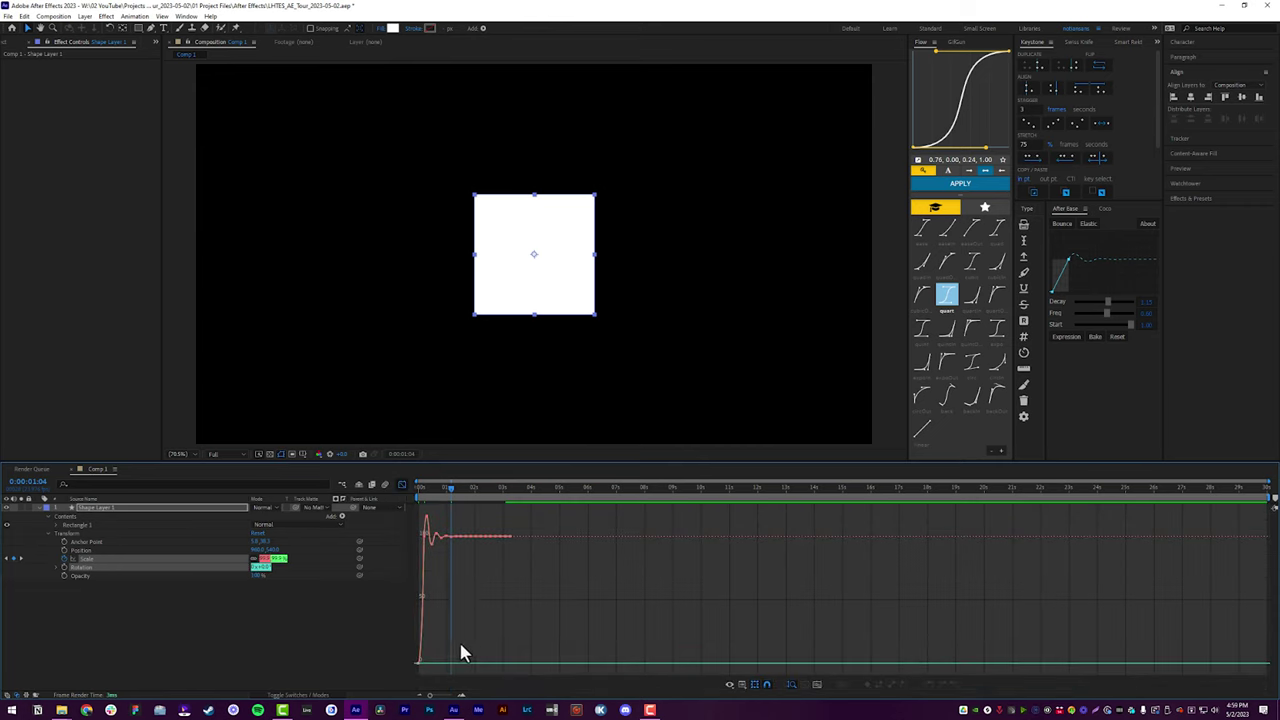
{"action": "left_click_drag", "start_coordinate": [430, 696], "coordinate": [447, 698]}
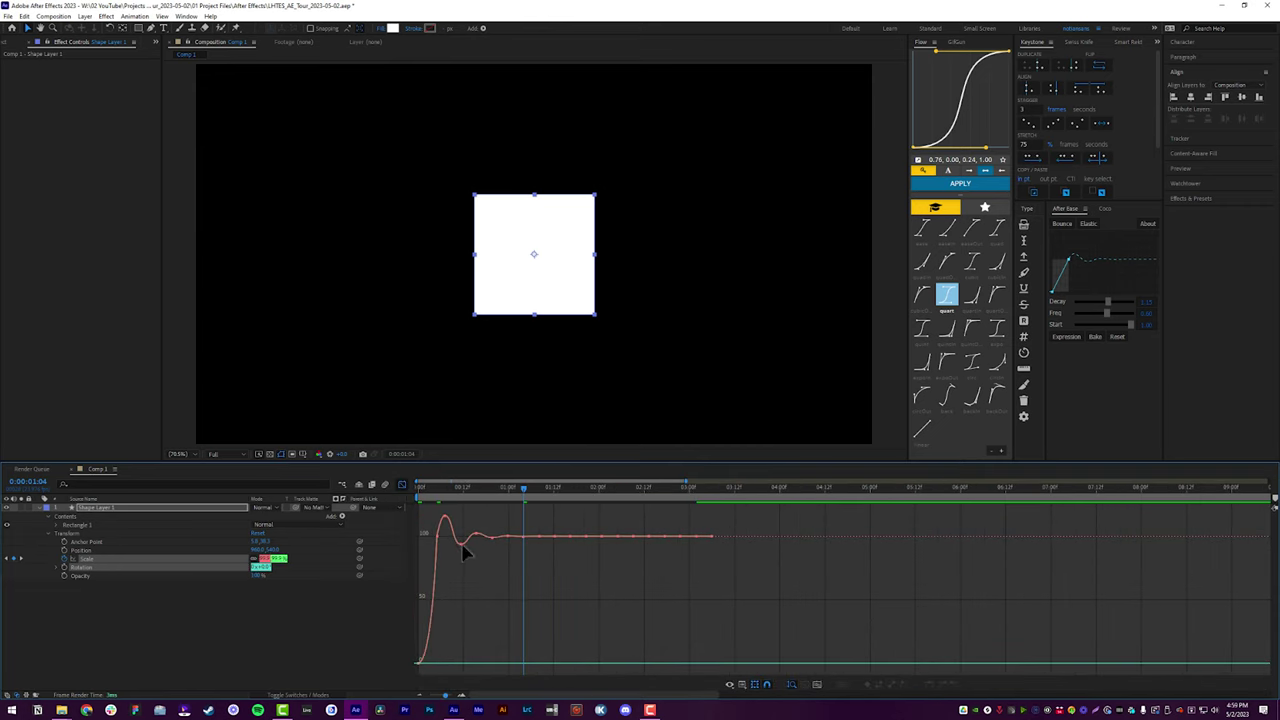
{"action": "left_click", "coordinate": [402, 485]}
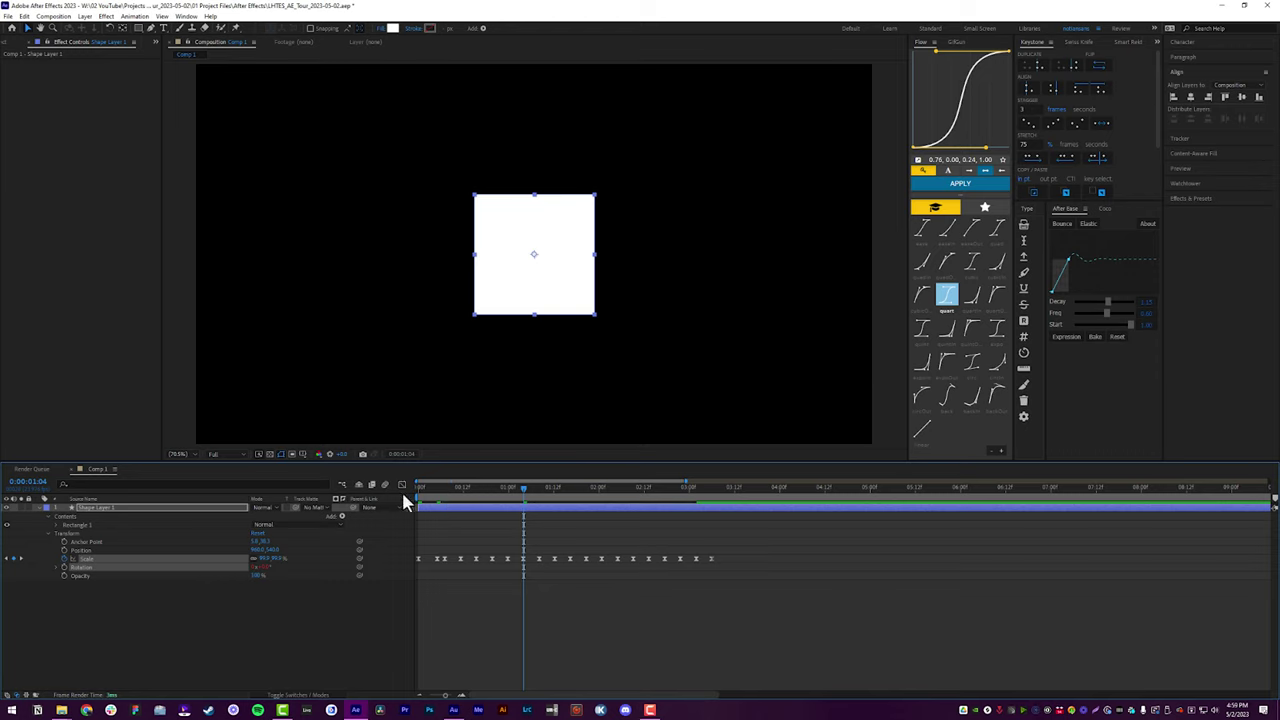
Preview the baked bounce twice, then select all the baked Scale keyframes
{"action": "key", "text": "Home"}
{"action": "key", "text": "space"}
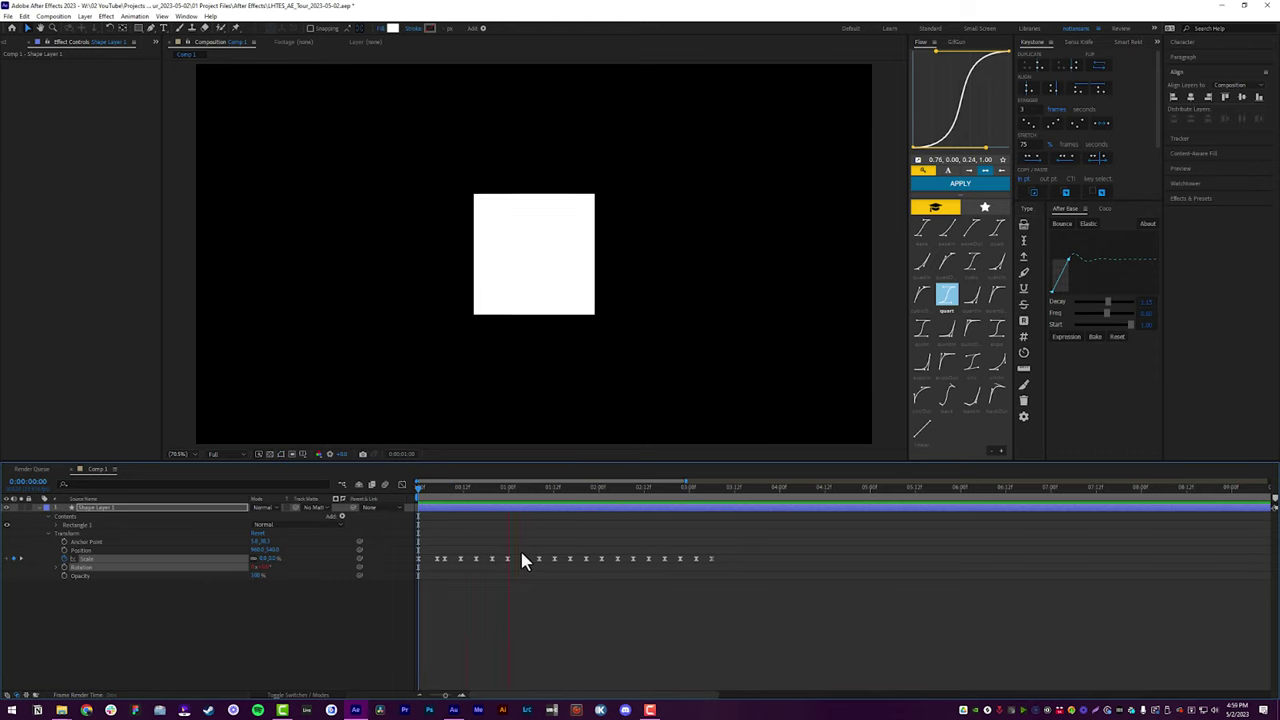
{"action": "key", "text": "space"}
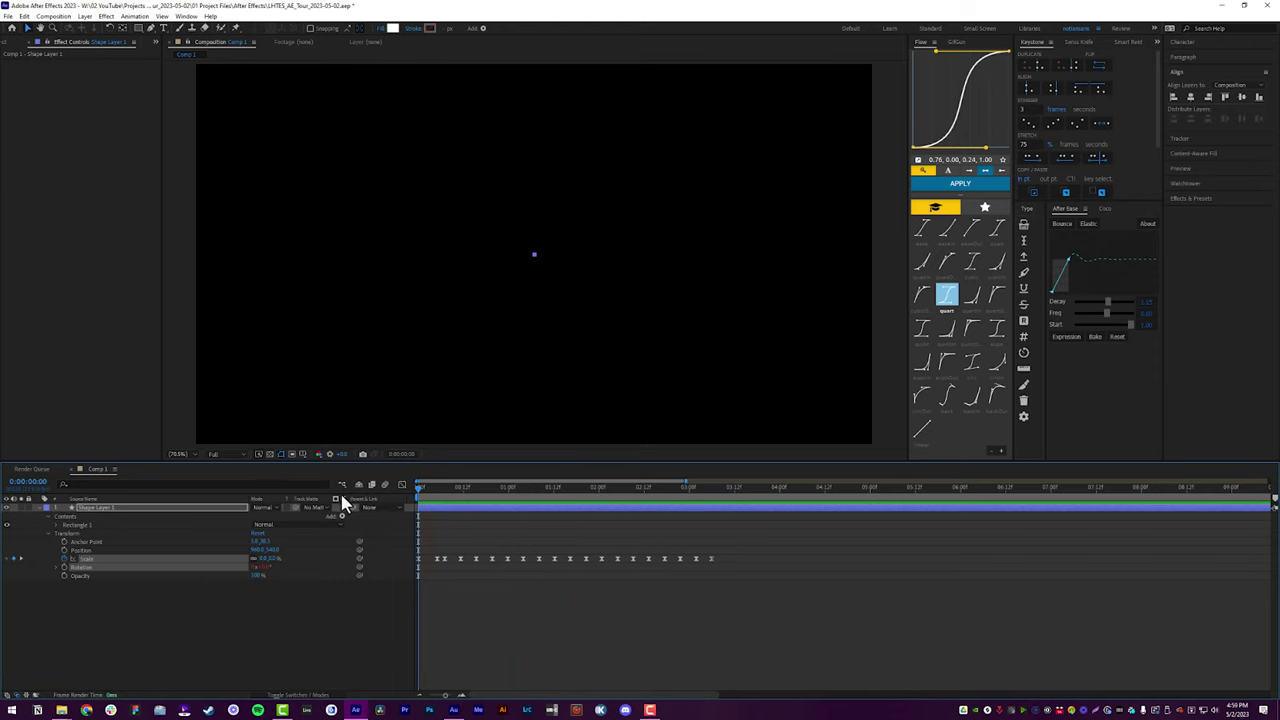
{"action": "key", "text": "space"}
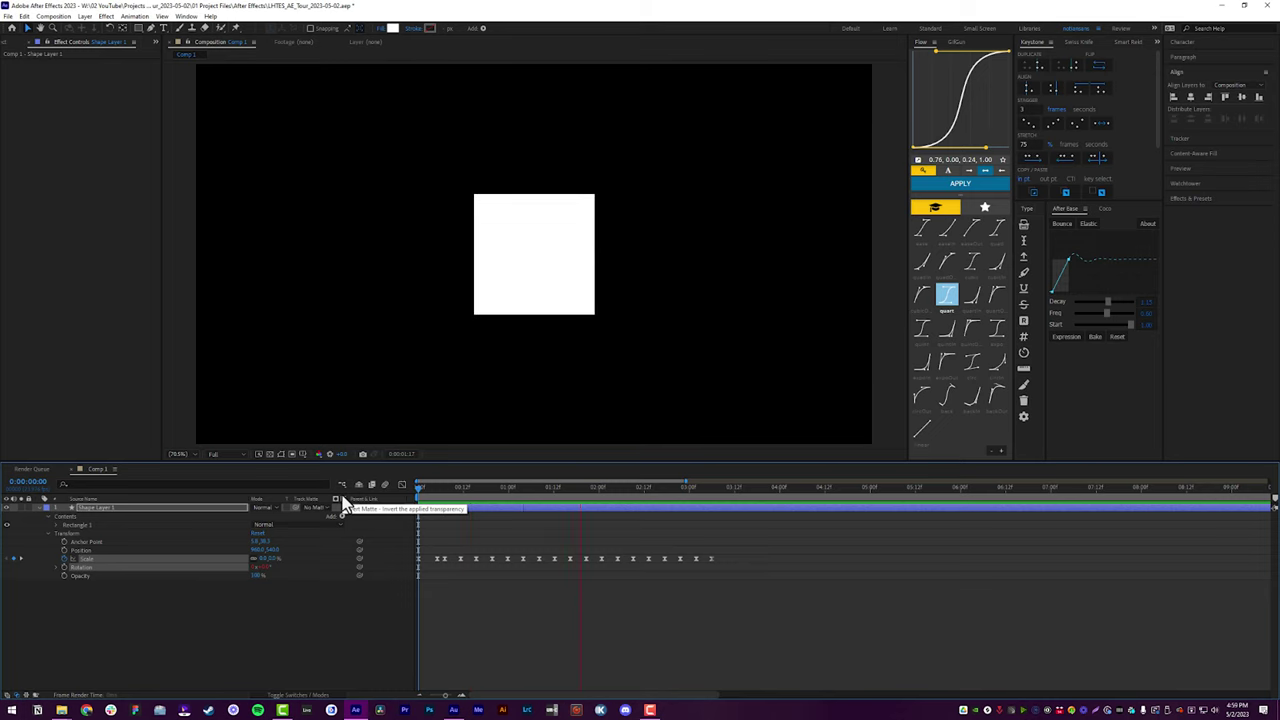
{"action": "key", "text": "space"}
{"action": "left_click_drag", "start_coordinate": [460, 498], "coordinate": [337, 499]}
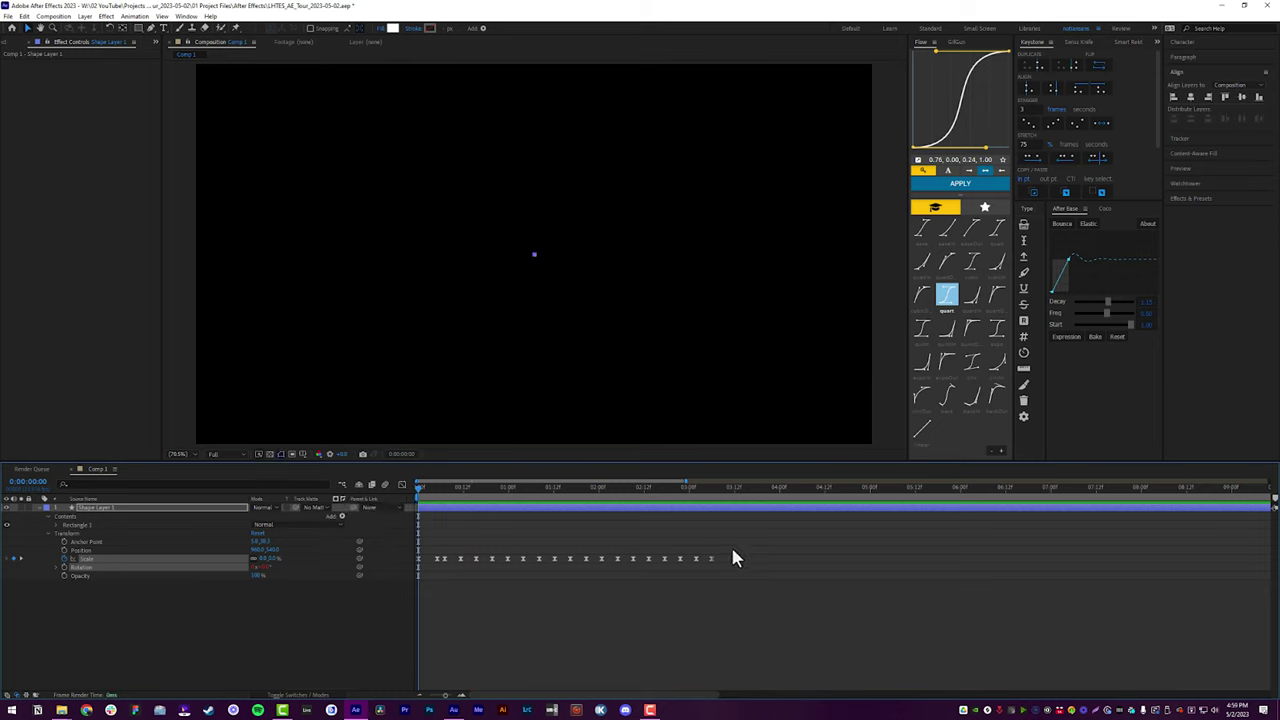
{"action": "left_click_drag", "start_coordinate": [731, 545], "coordinate": [417, 577]}
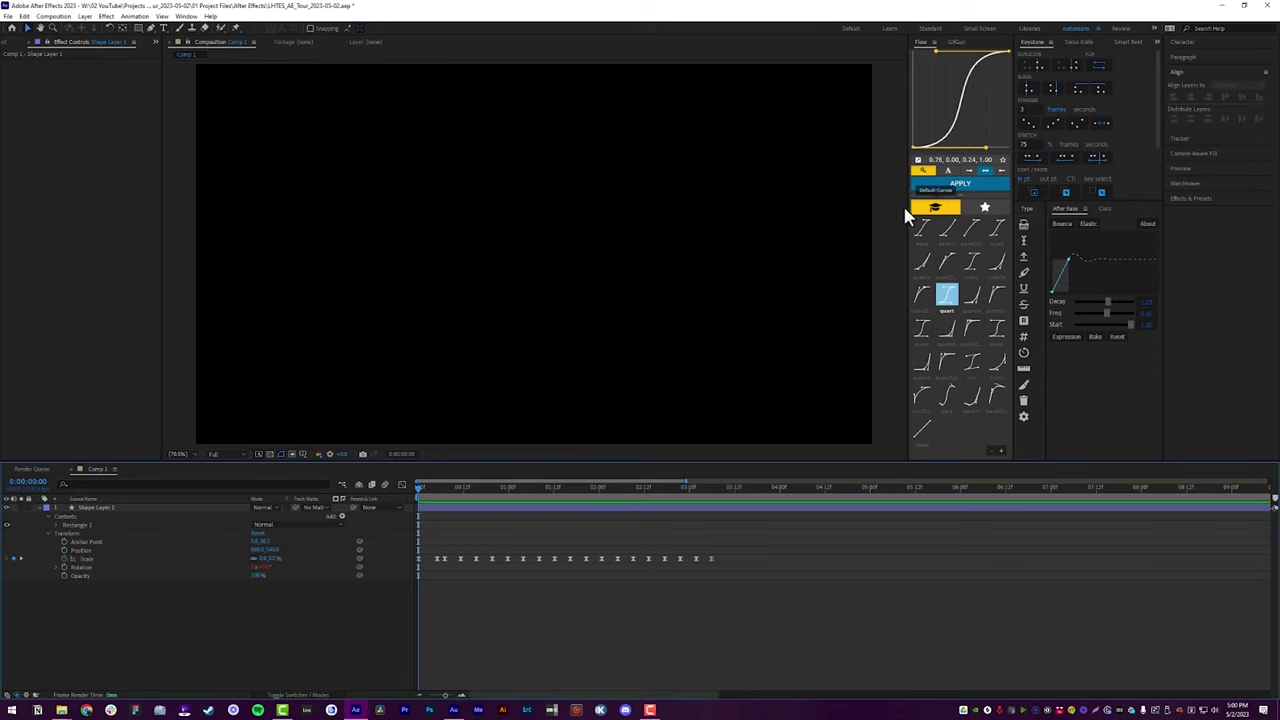
Apply Gradient Ramp to the square via quick search, check it, then delete it
{"action": "key", "text": "ctrl+space"}
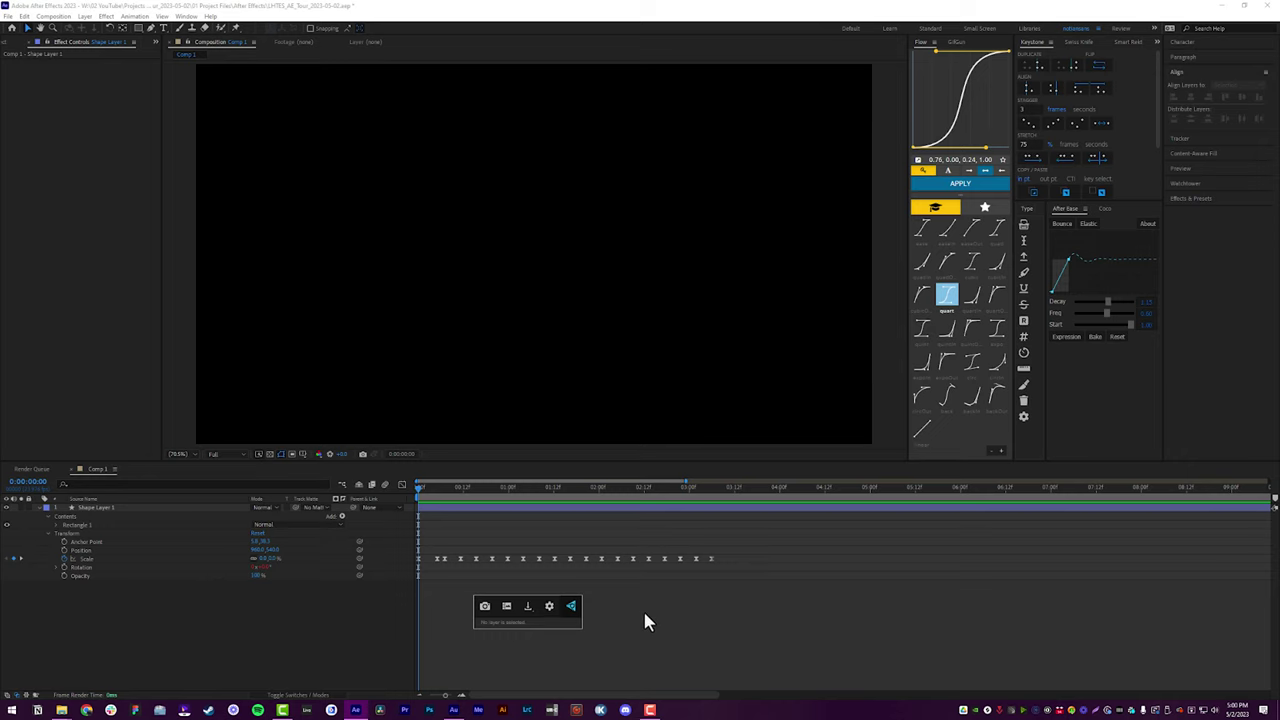
{"action": "left_click", "coordinate": [513, 508]}
{"action": "key", "text": "ctrl+space"}
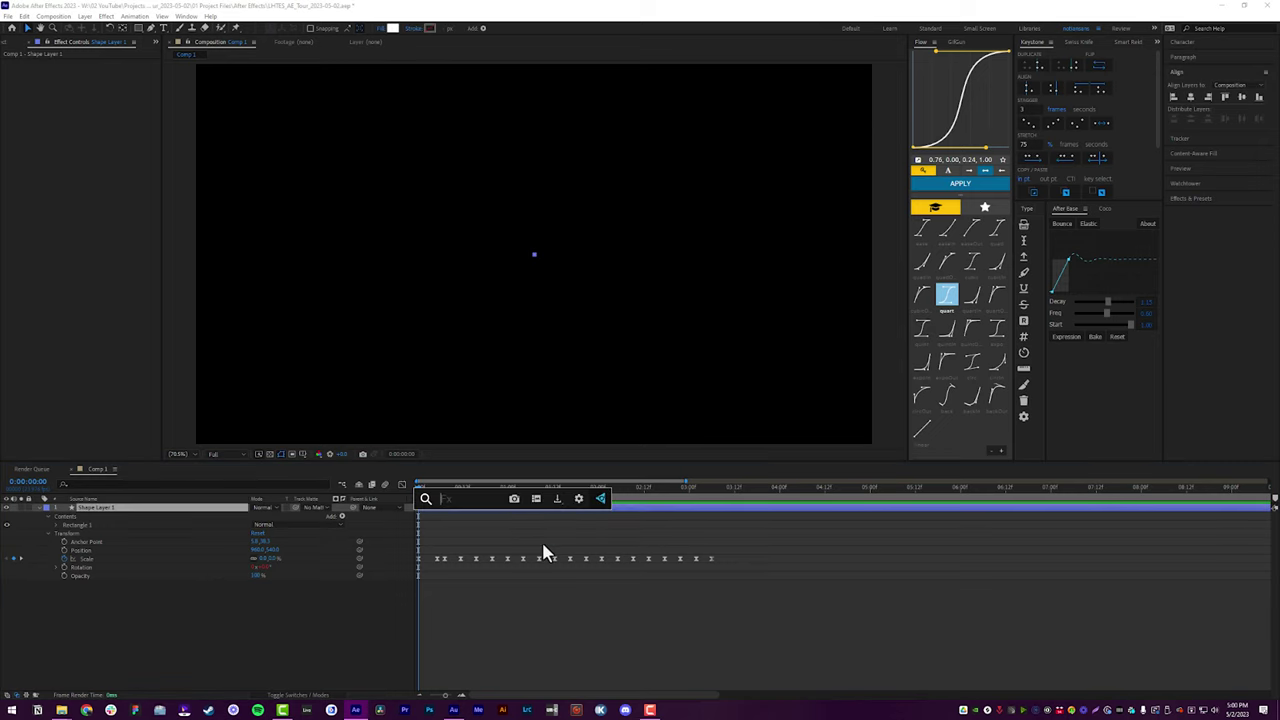
{"action": "type", "text": "gradi"}
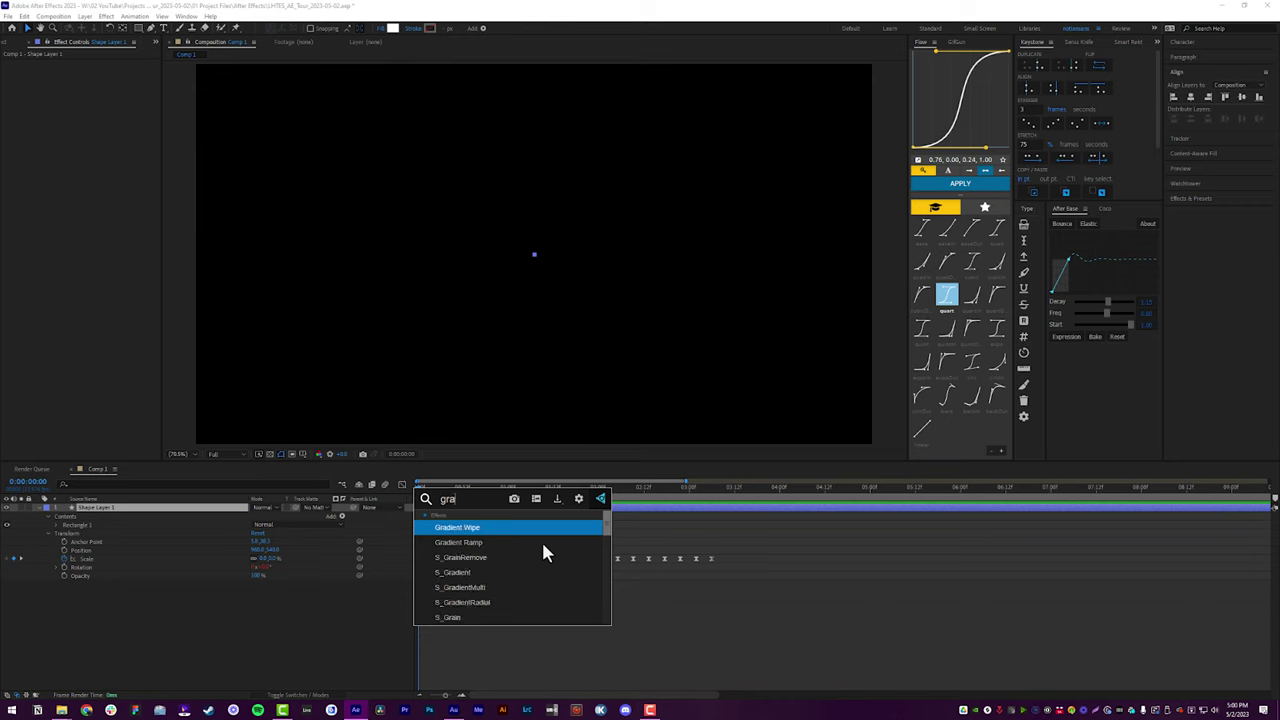
{"action": "left_click", "coordinate": [543, 545]}
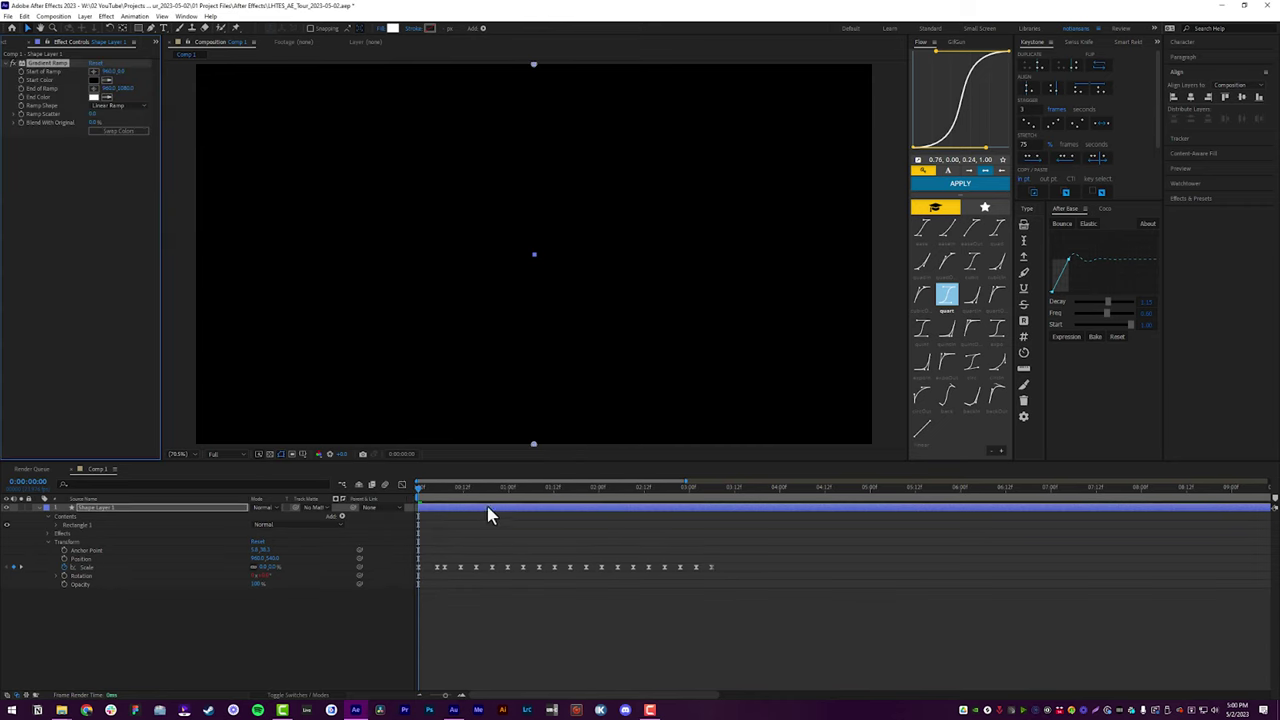
{"action": "left_click", "coordinate": [680, 488]}
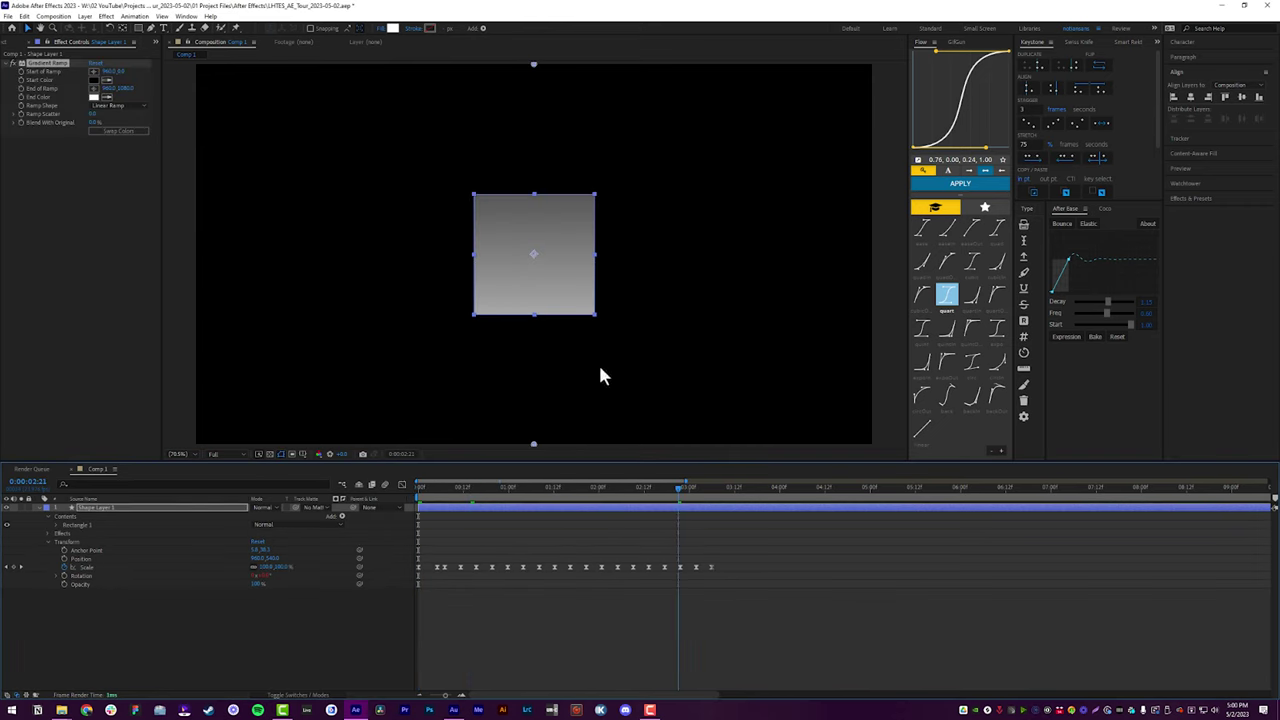
{"action": "left_click", "coordinate": [42, 64]}
{"action": "key", "text": "Delete"}
{"action": "left_click", "coordinate": [533, 516]}
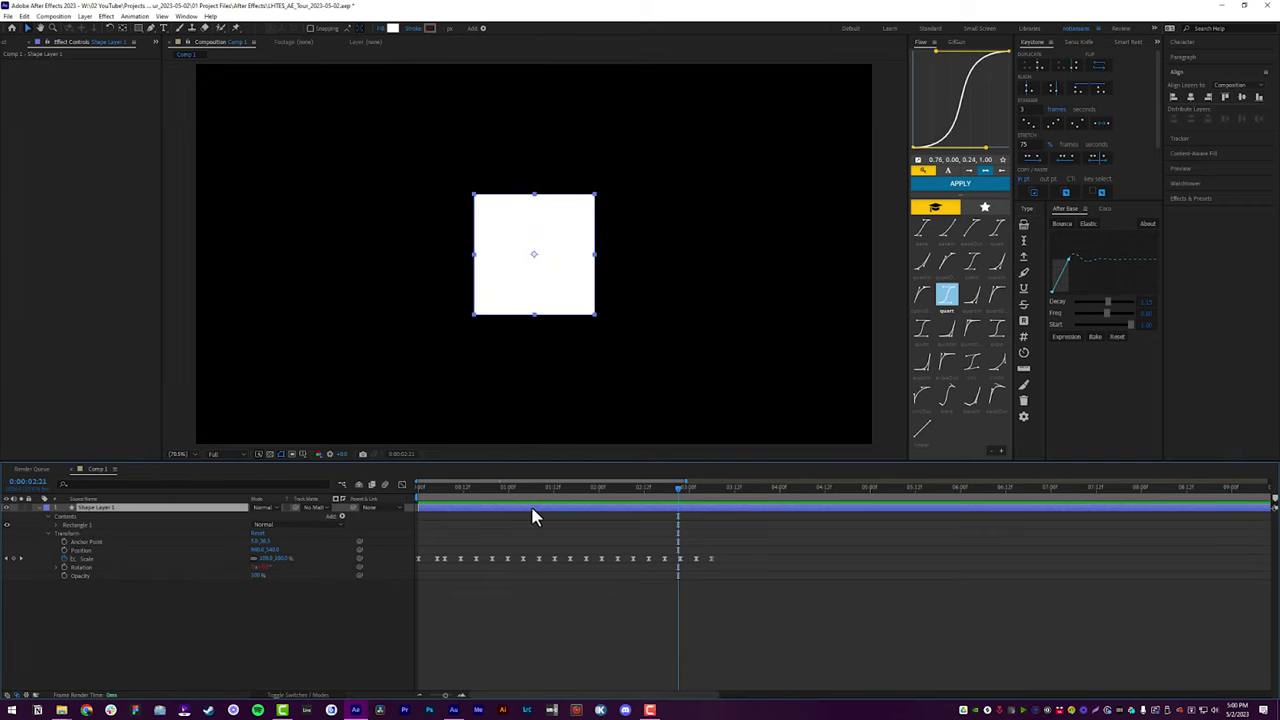
Apply Universe Camera Shake to the square, view it at frame 13, then delete it
{"action": "key", "text": "ctrl+space"}
{"action": "key", "text": "Escape"}
{"action": "key", "text": "ctrl+space"}
{"action": "type", "text": "camera"}
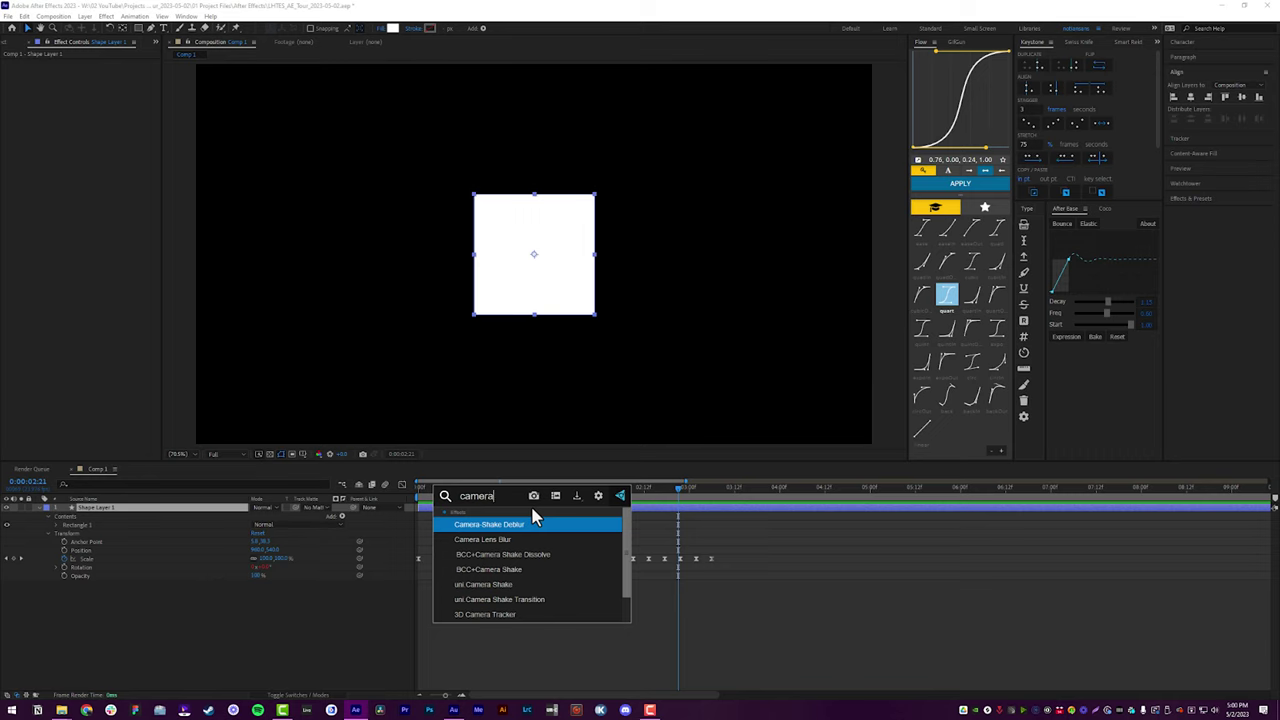
{"action": "type", "text": " shake"}
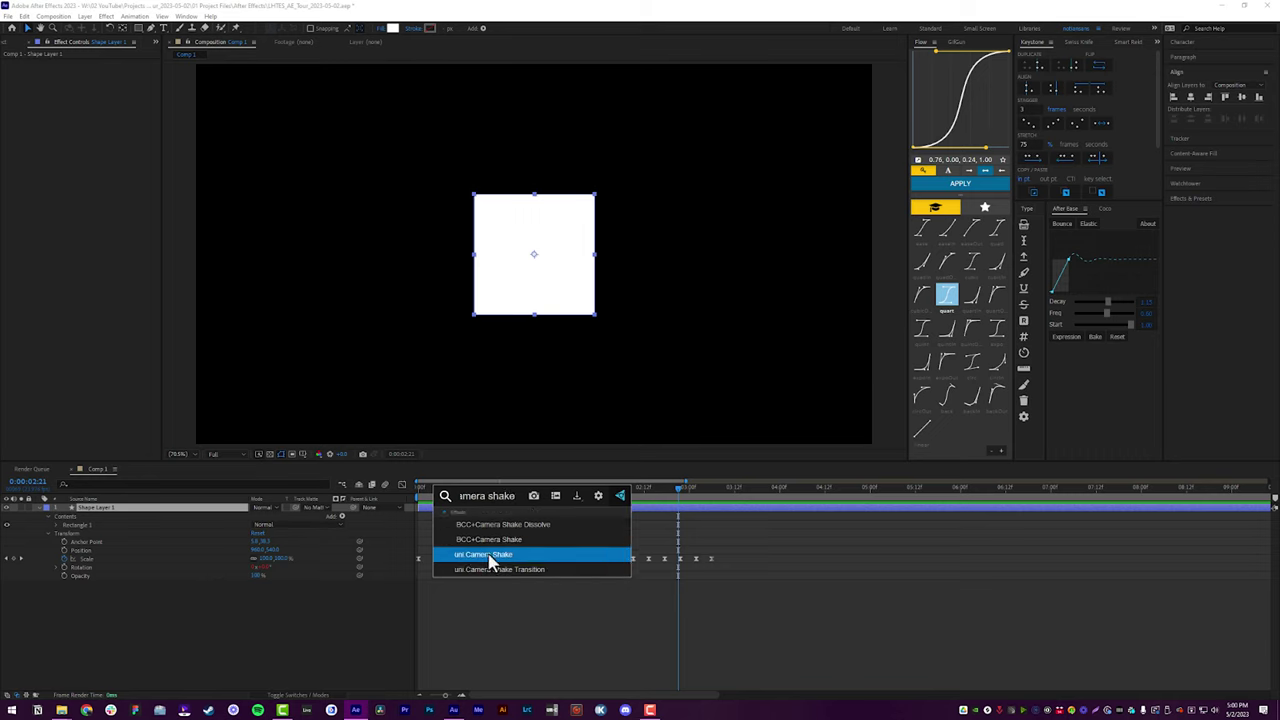
{"action": "left_click", "coordinate": [479, 556]}
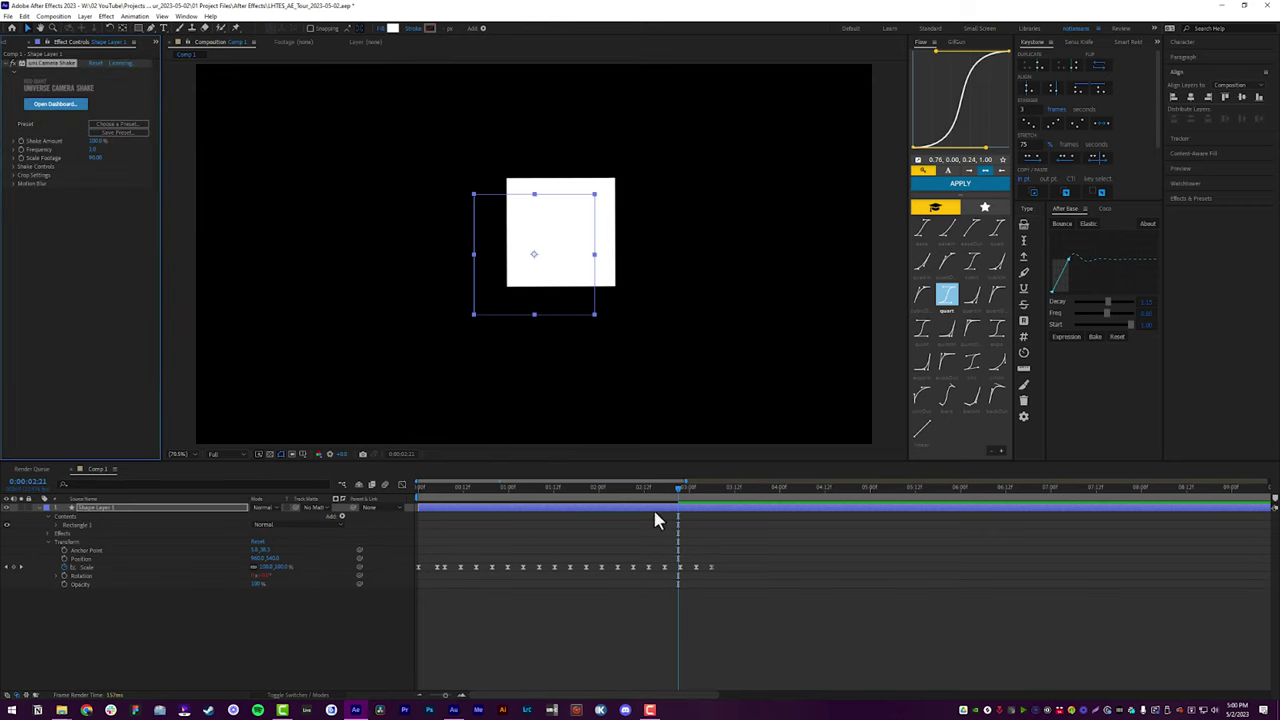
{"action": "left_click", "coordinate": [468, 488]}
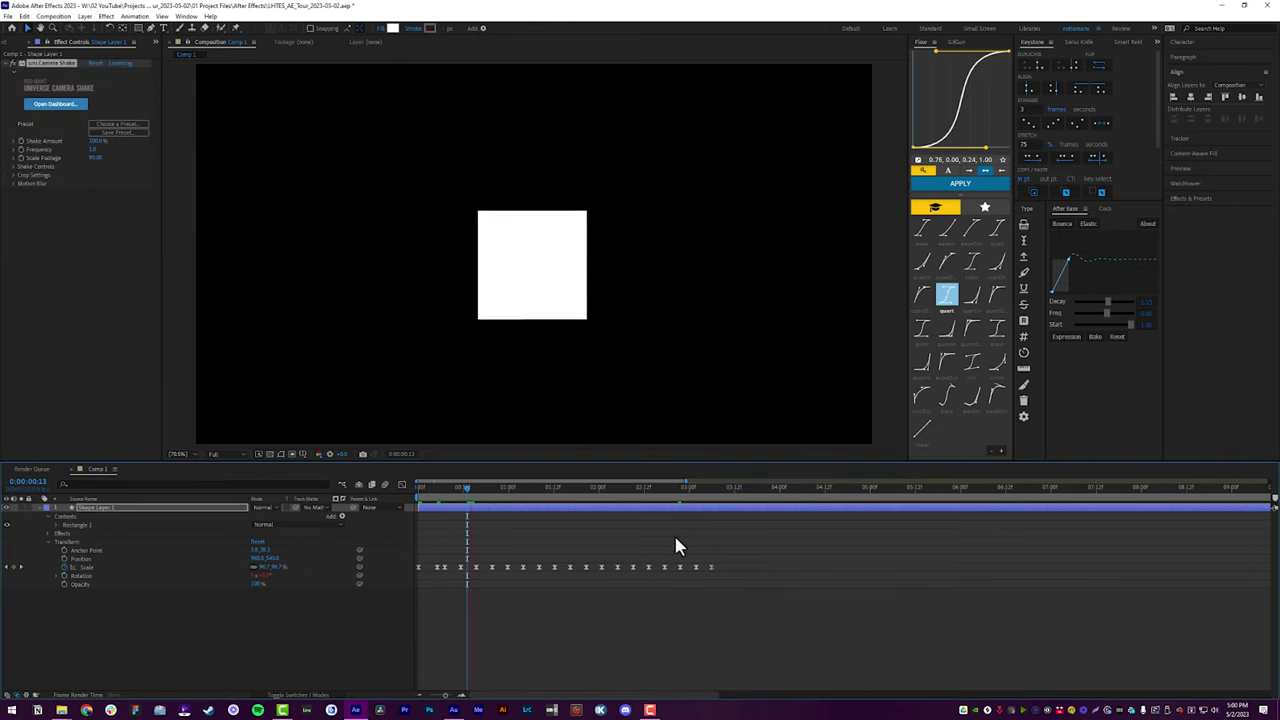
{"action": "left_click", "coordinate": [572, 488]}
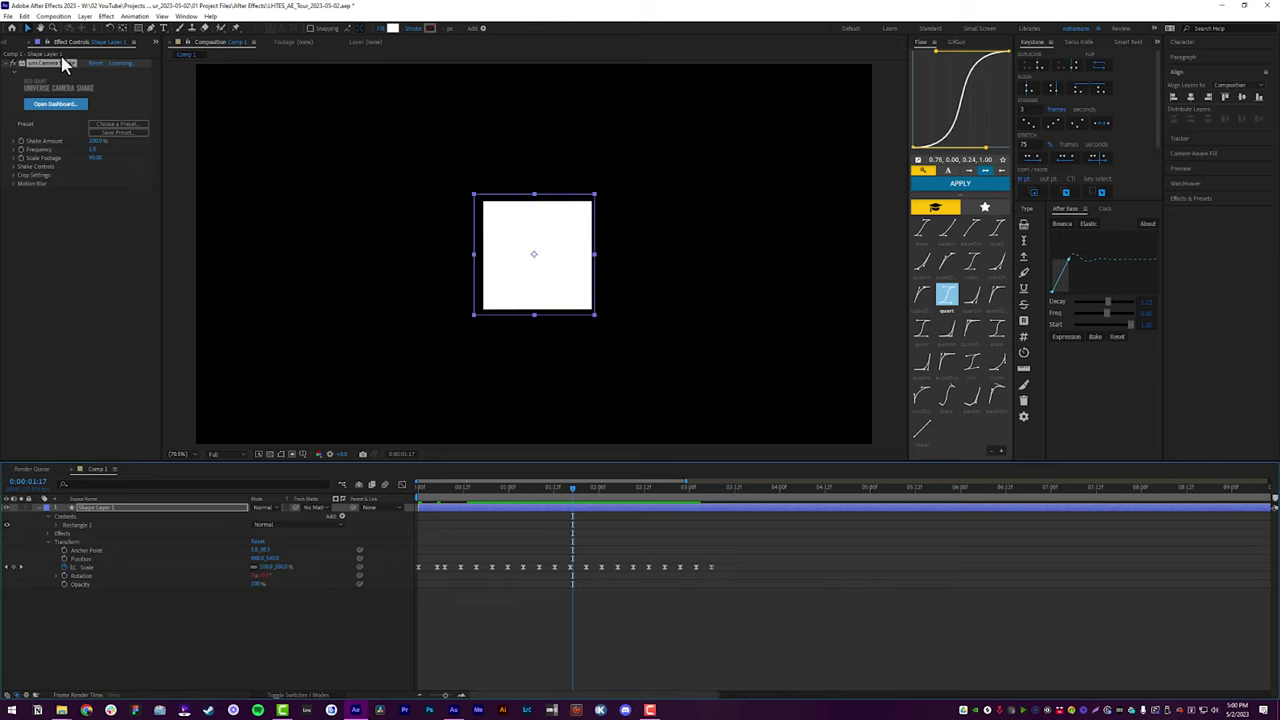
{"action": "left_click", "coordinate": [40, 66]}
{"action": "key", "text": "Delete"}
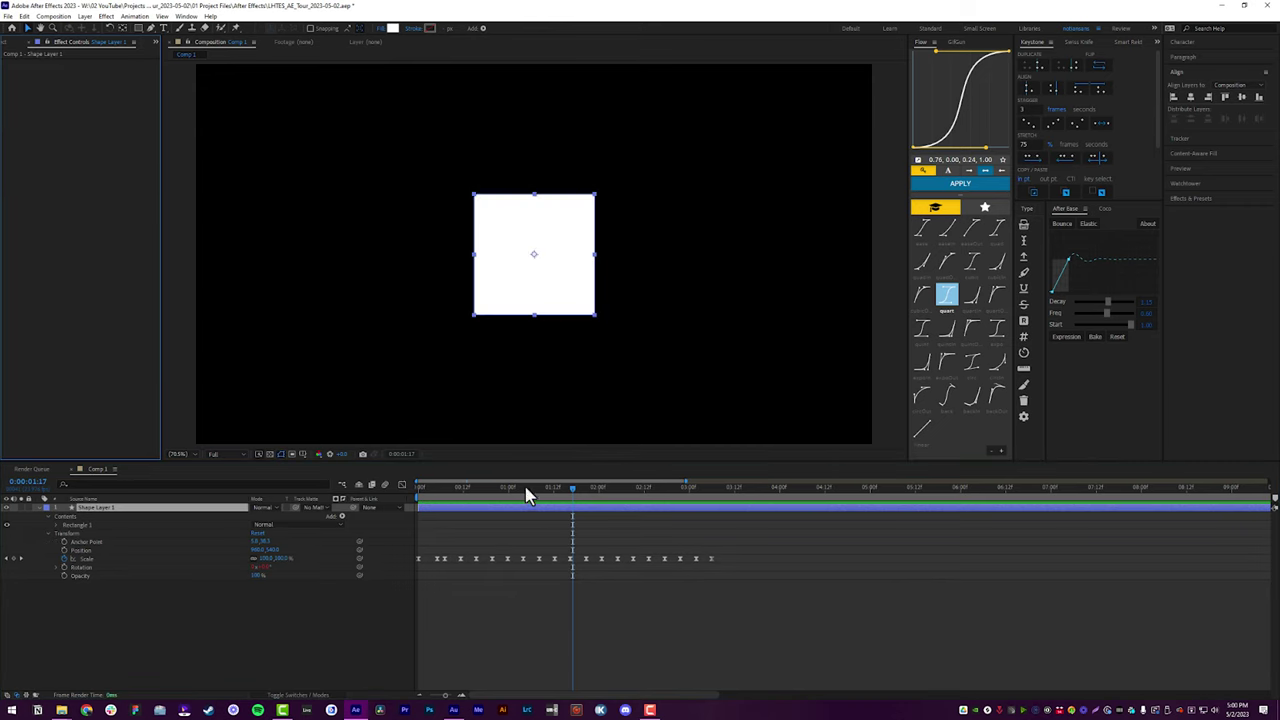
Scrub the animation around the one-second mark and bring up the quick effect search
{"action": "left_click", "coordinate": [517, 490]}
{"action": "left_click_drag", "start_coordinate": [517, 491], "coordinate": [517, 492]}
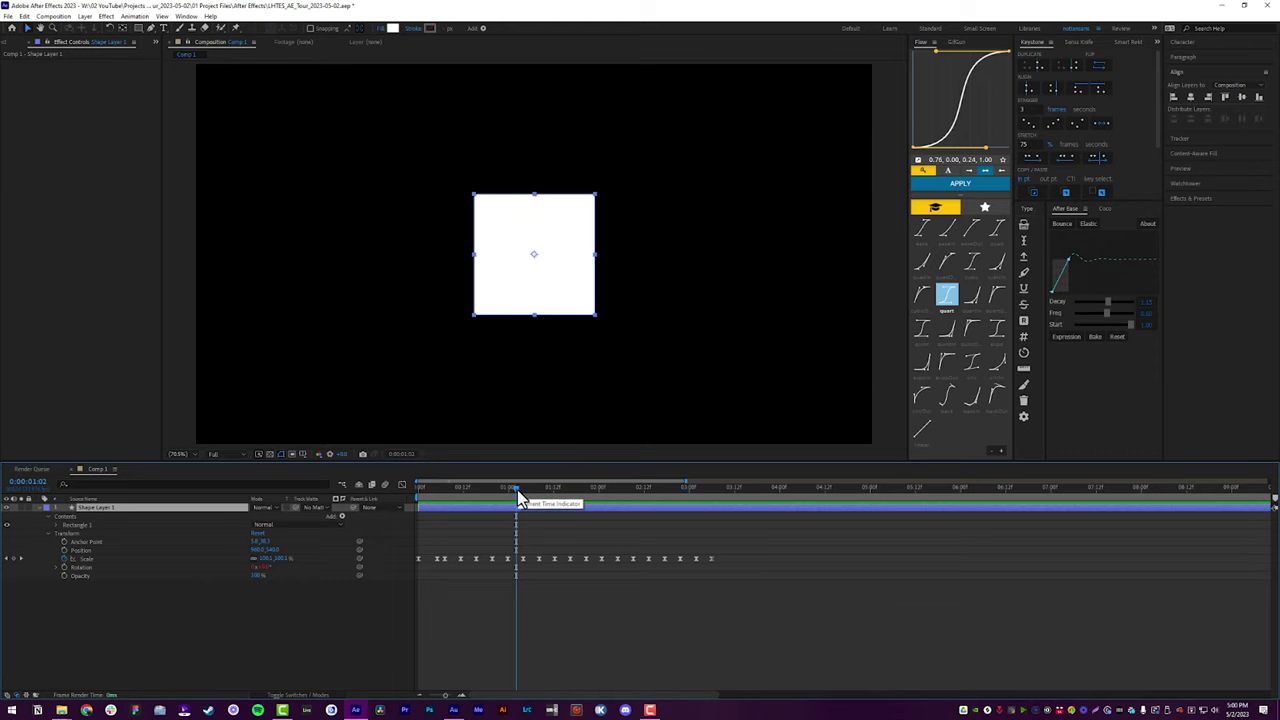
{"action": "key", "text": "ctrl+space"}
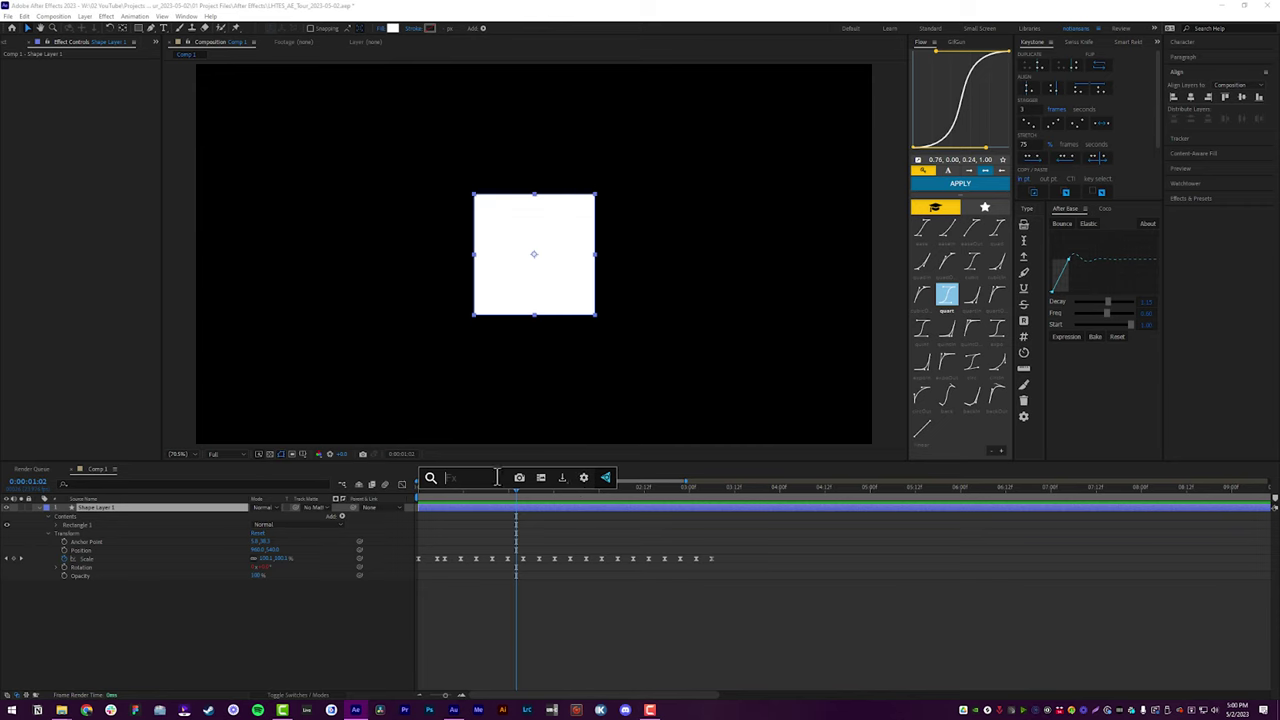
Delete the square's shape layer and create the red three-line 'Text Lines here guys!' text layer
{"action": "left_click", "coordinate": [476, 511]}
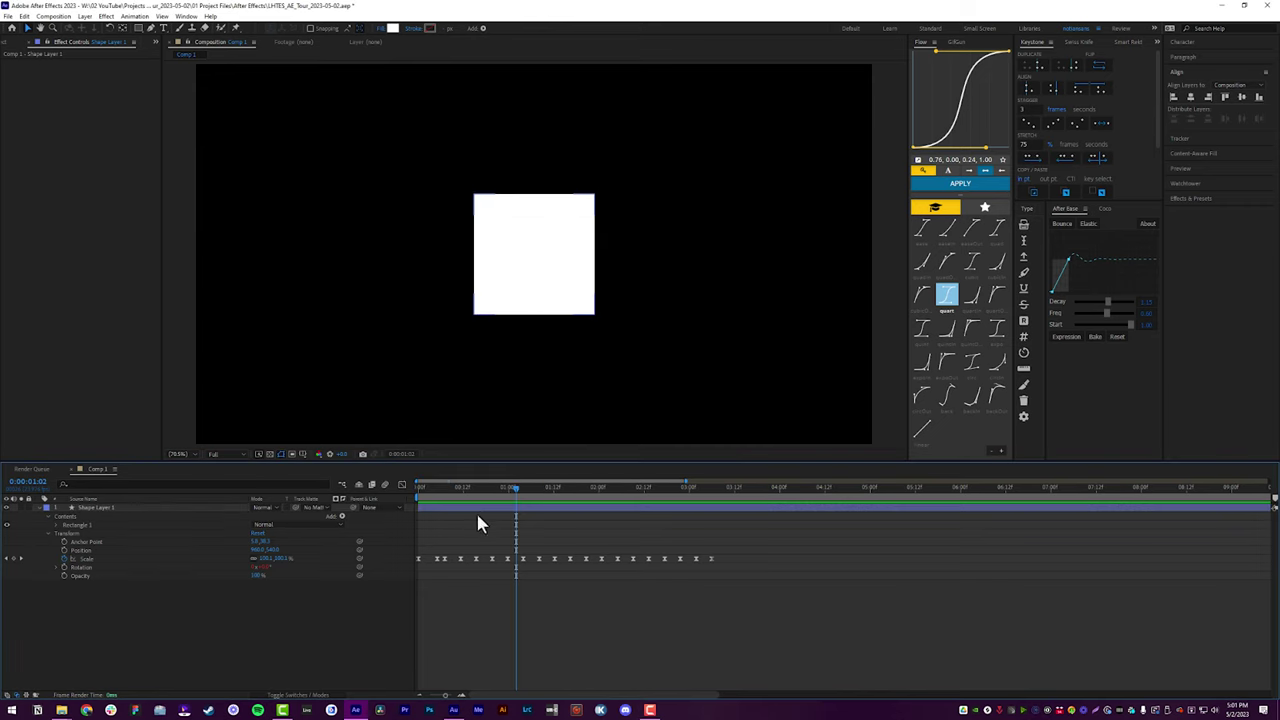
{"action": "left_click", "coordinate": [186, 17]}
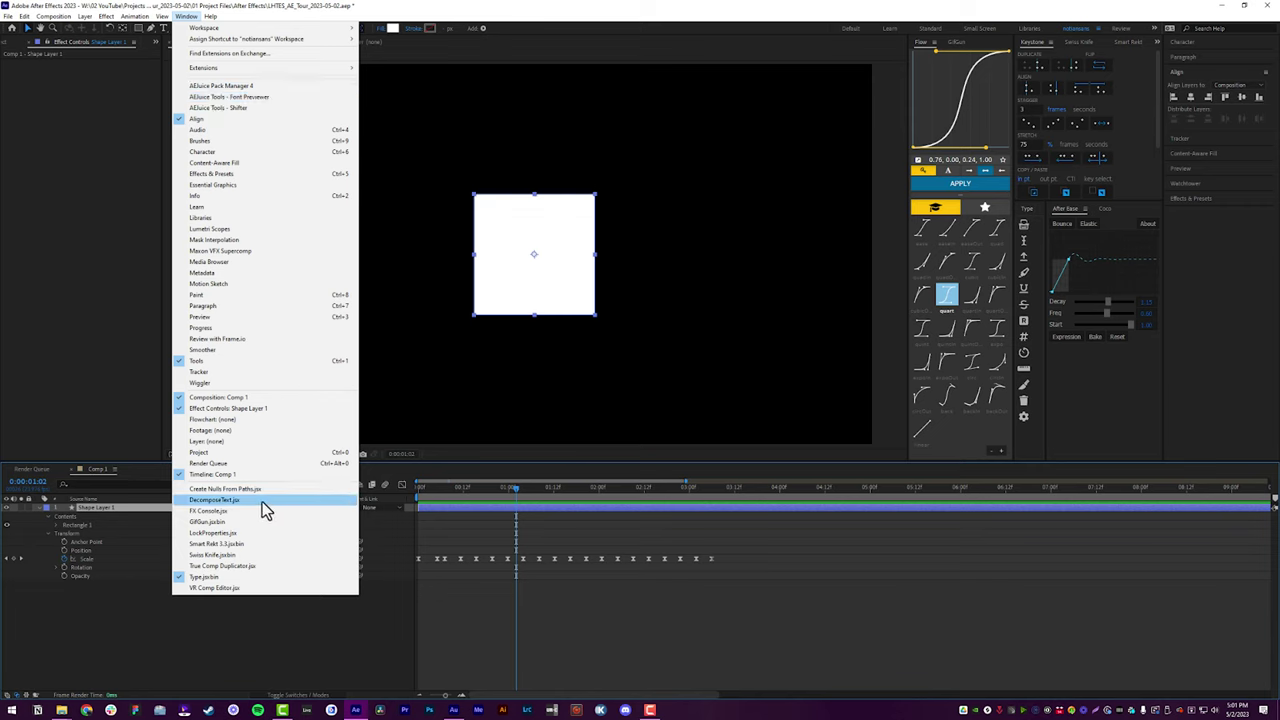
{"action": "left_click", "coordinate": [412, 513]}
{"action": "key", "text": "Delete"}
{"action": "left_click", "coordinate": [160, 27]}
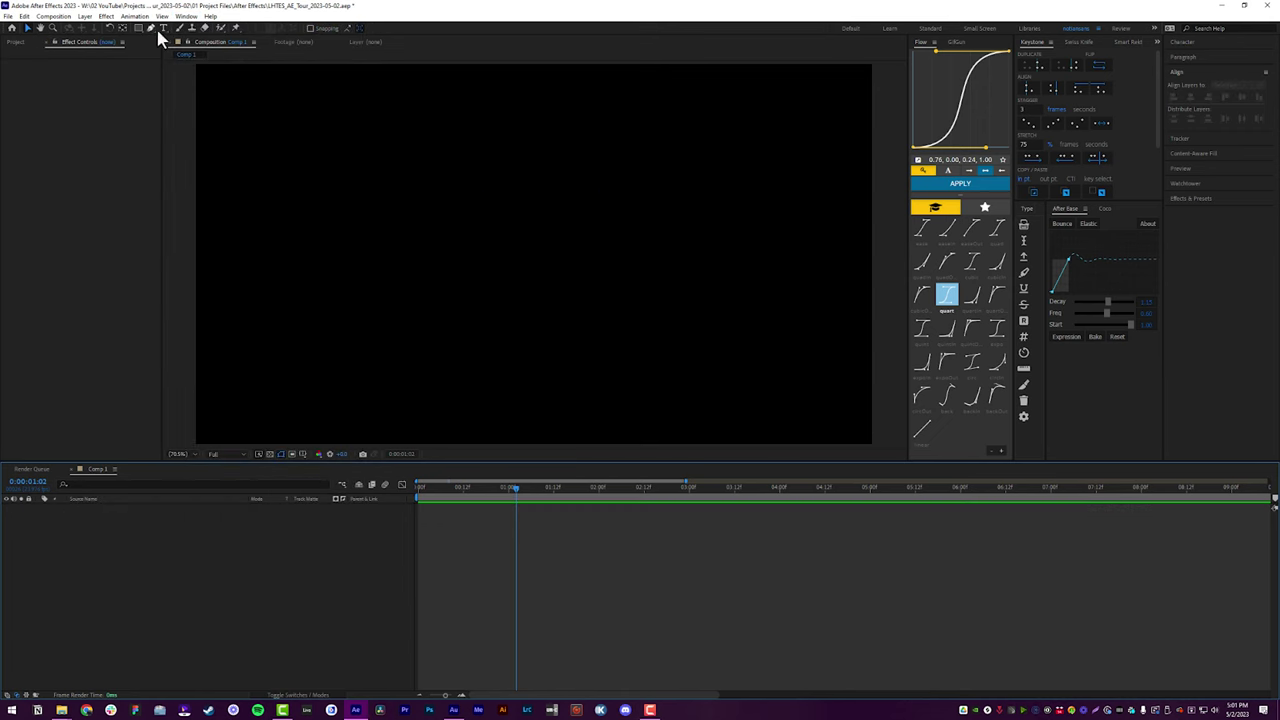
{"action": "left_click", "coordinate": [448, 215]}
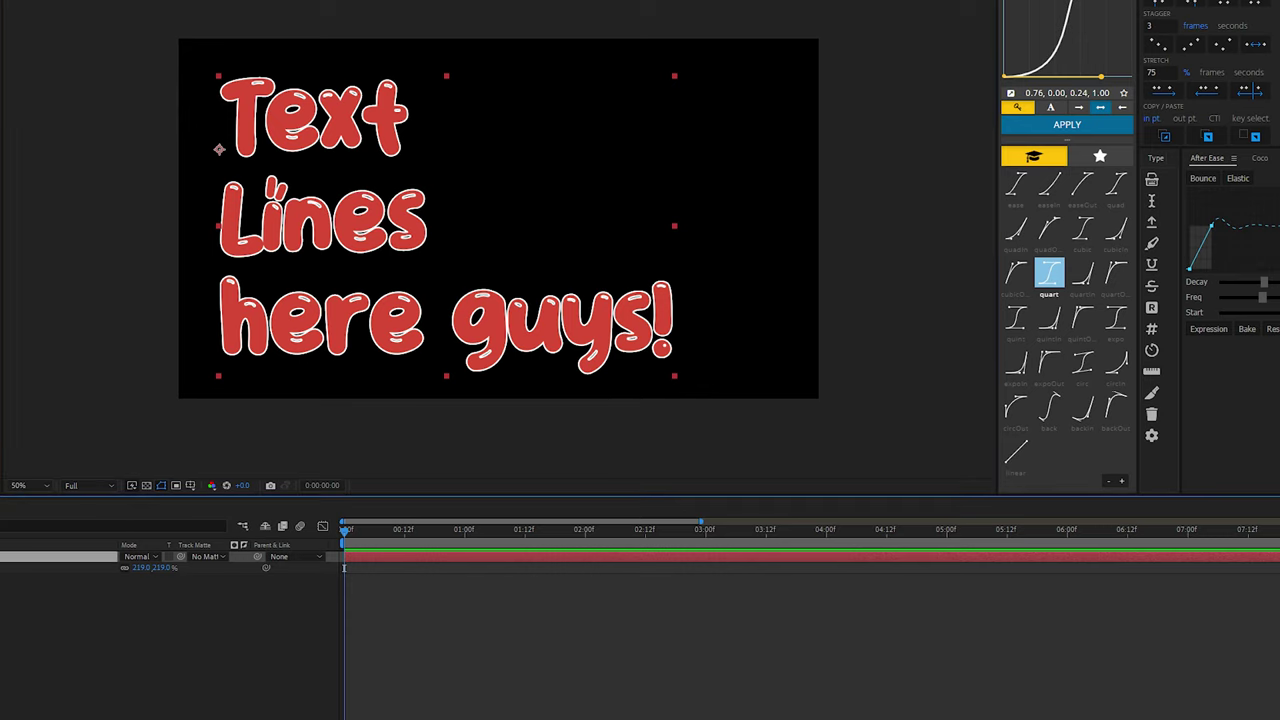
Split the text into one layer per line with DecomposeText.jsx set to Lines
{"action": "left_click", "coordinate": [45, 2]}
{"action": "left_click", "coordinate": [120, 557]}
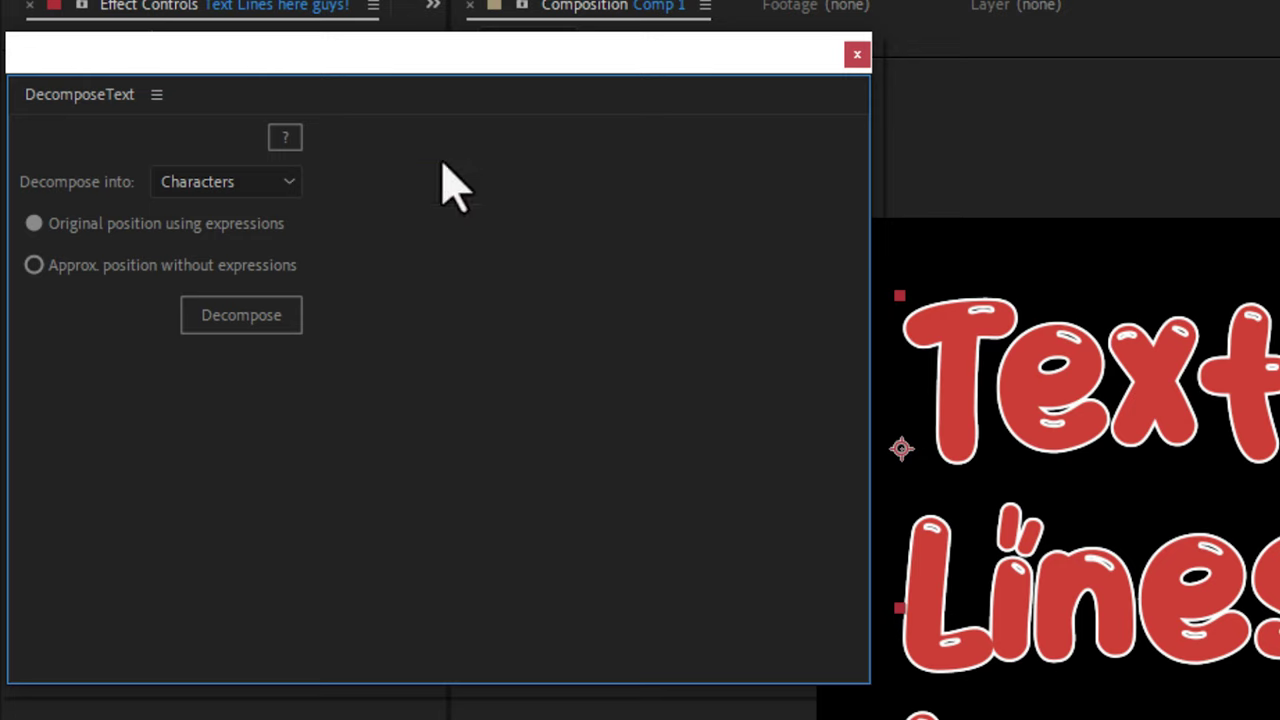
{"action": "left_click", "coordinate": [265, 186]}
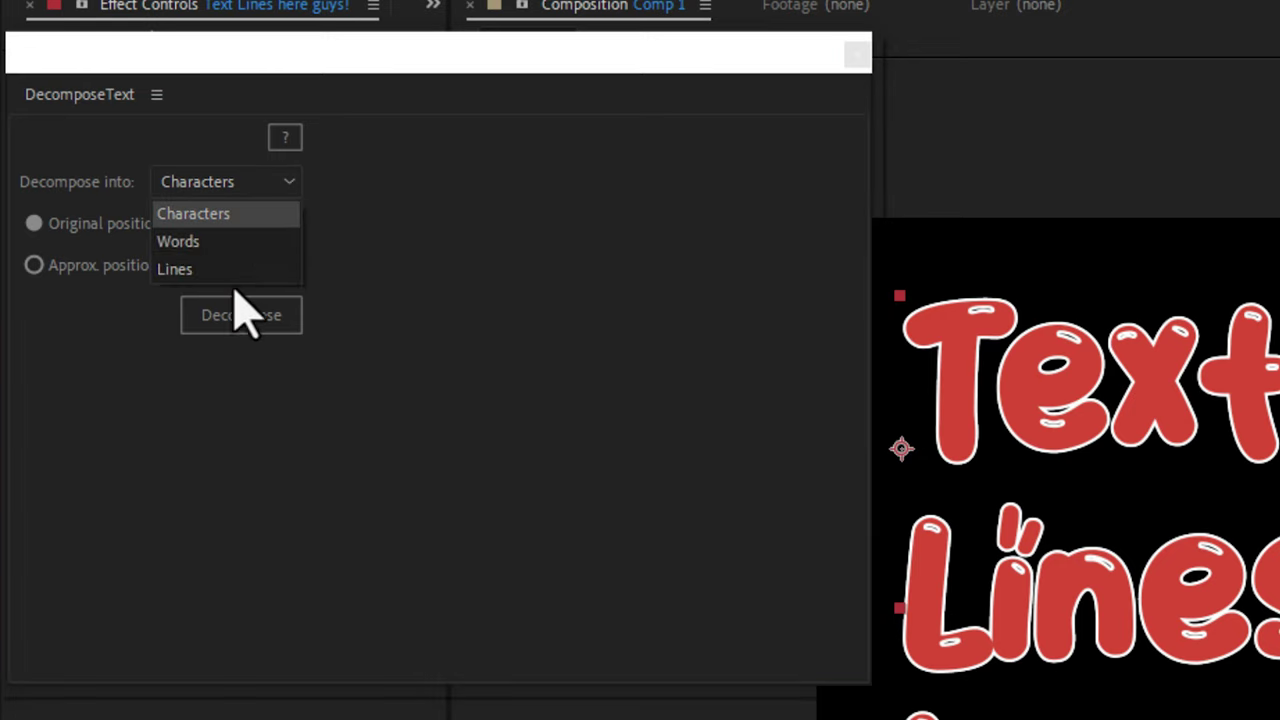
{"action": "left_click", "coordinate": [238, 271]}
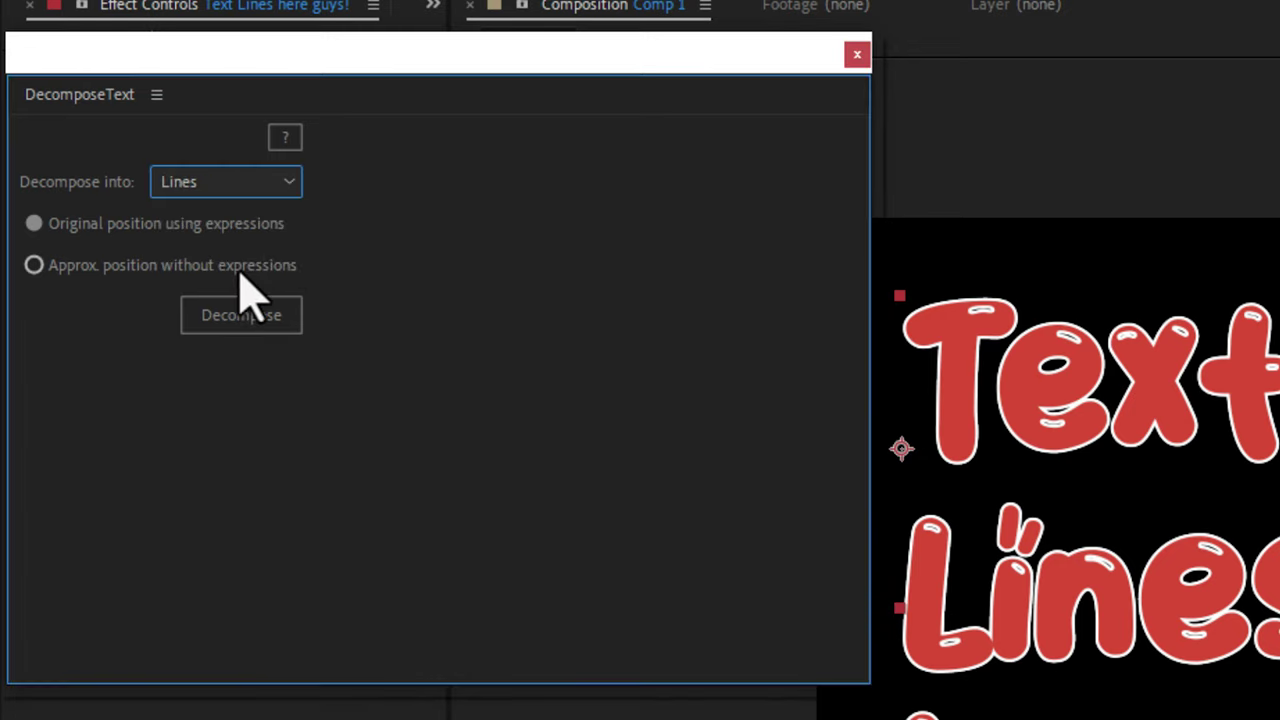
{"action": "left_click", "coordinate": [240, 322]}
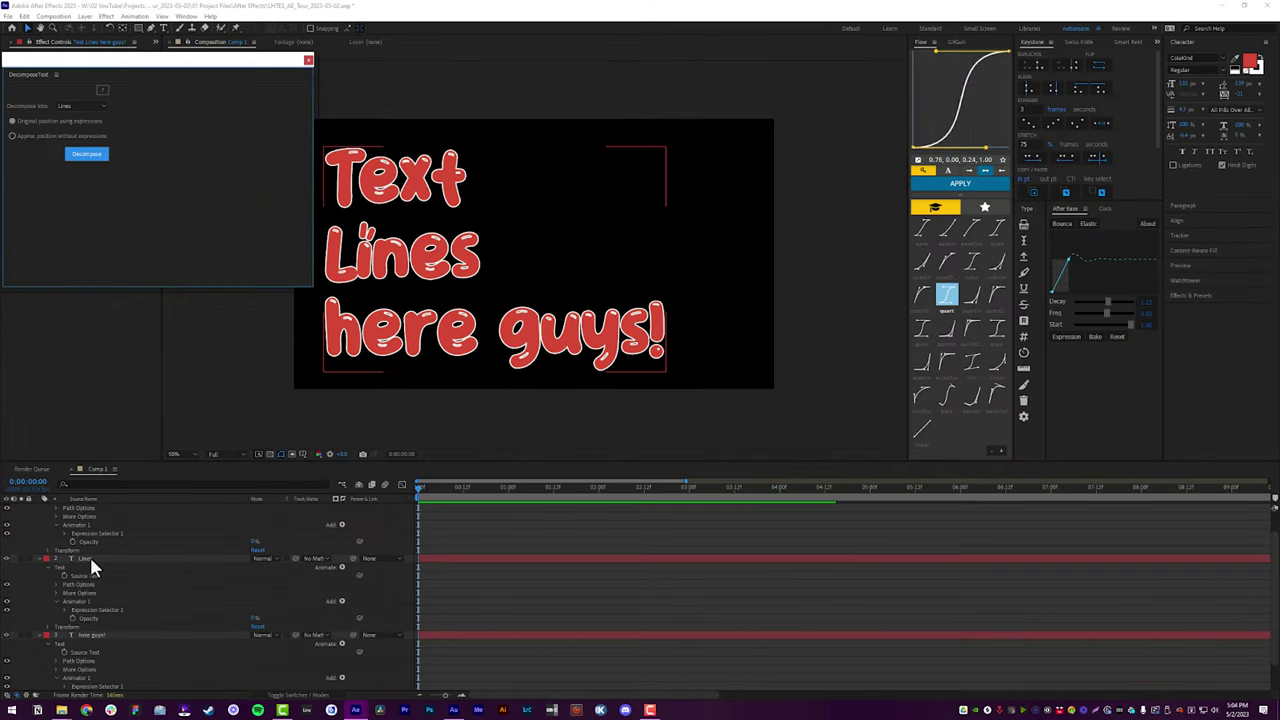
{"action": "left_click", "coordinate": [89, 556]}
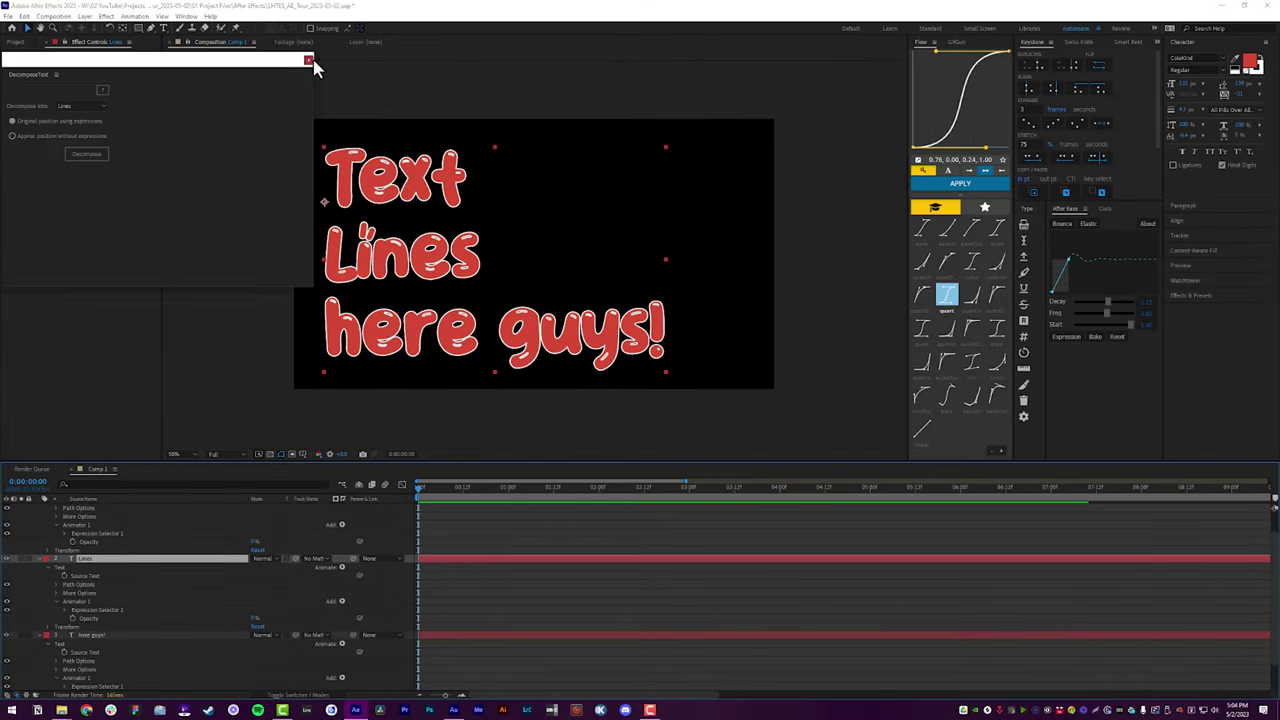
Keyframe the 'Text' line layer's Position so it slides in from off the left edge, then preview
{"action": "left_click", "coordinate": [308, 61]}
{"action": "key", "text": "ctrl+a"}
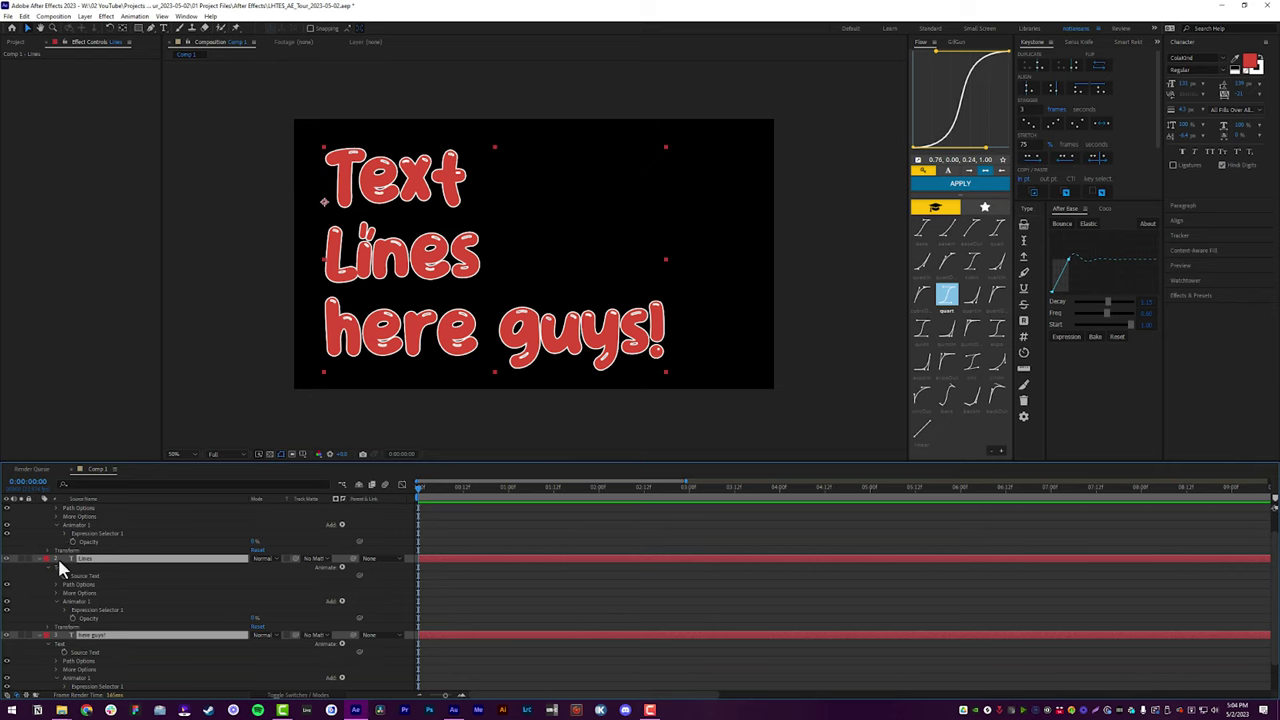
{"action": "key", "text": "u"}
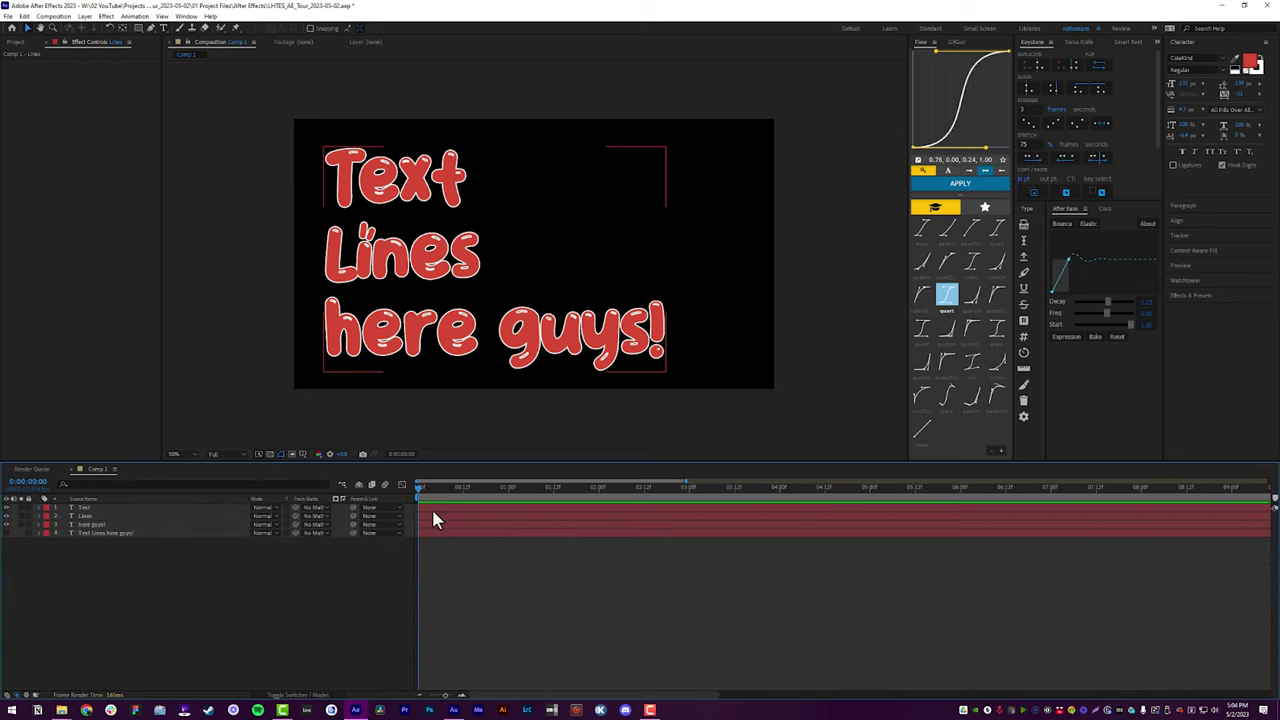
{"action": "left_click", "coordinate": [436, 508]}
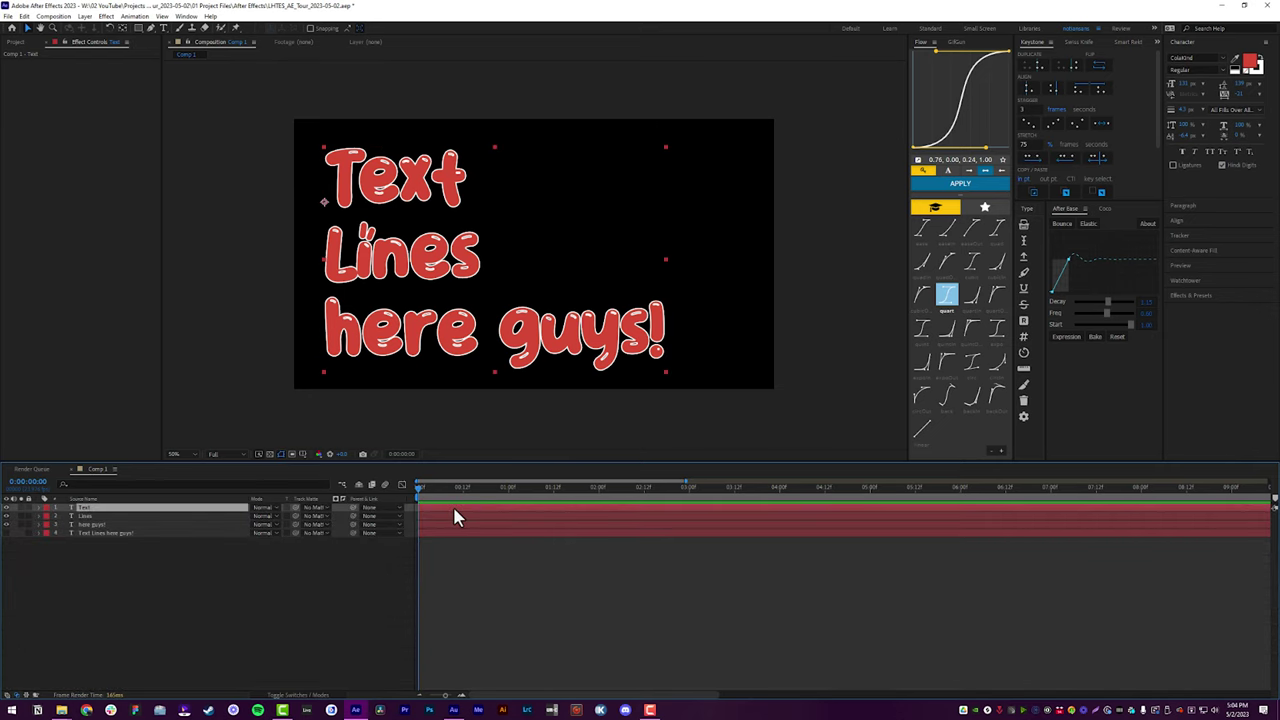
{"action": "key", "text": "p"}
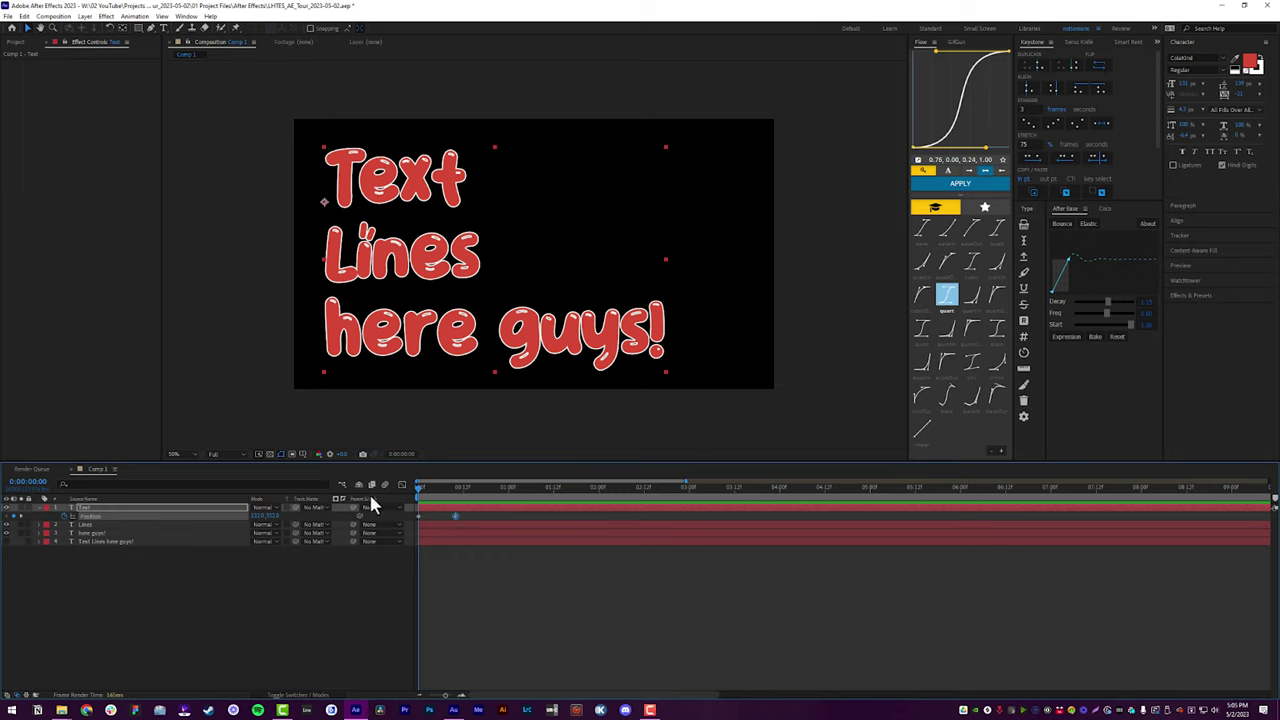
{"action": "left_click_drag", "start_coordinate": [443, 190], "coordinate": [240, 205]}
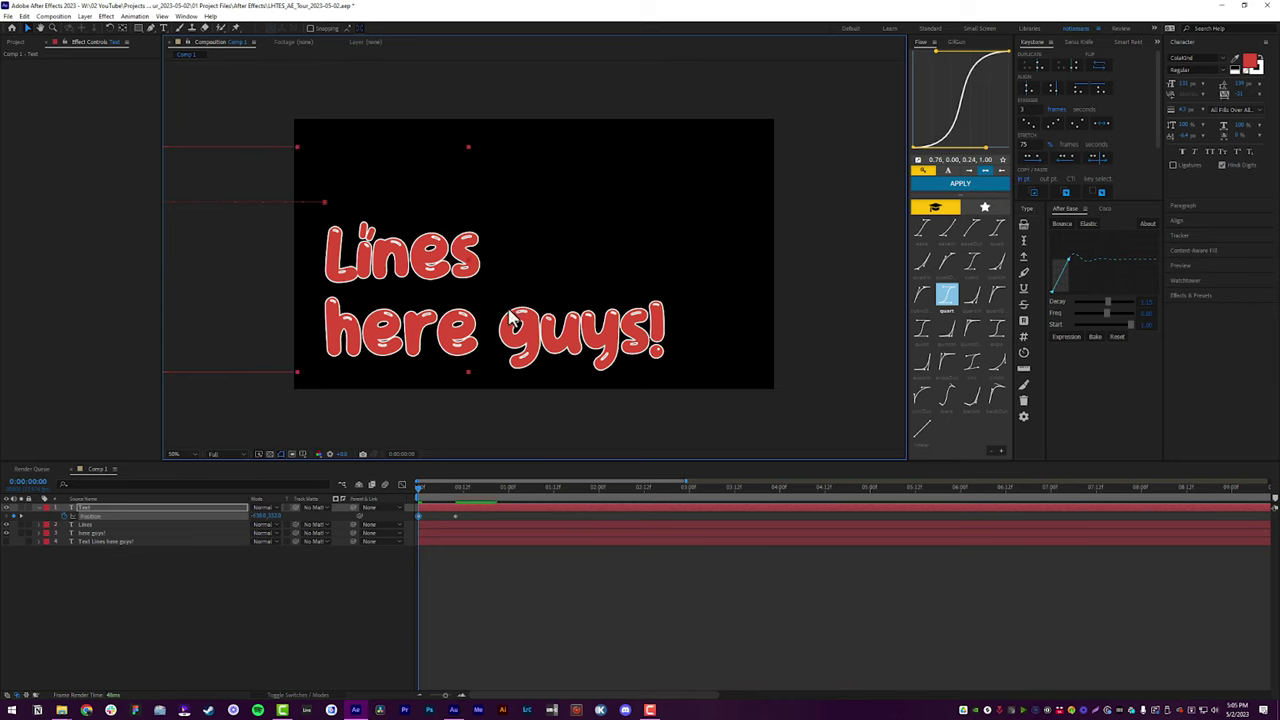
{"action": "key", "text": "space"}
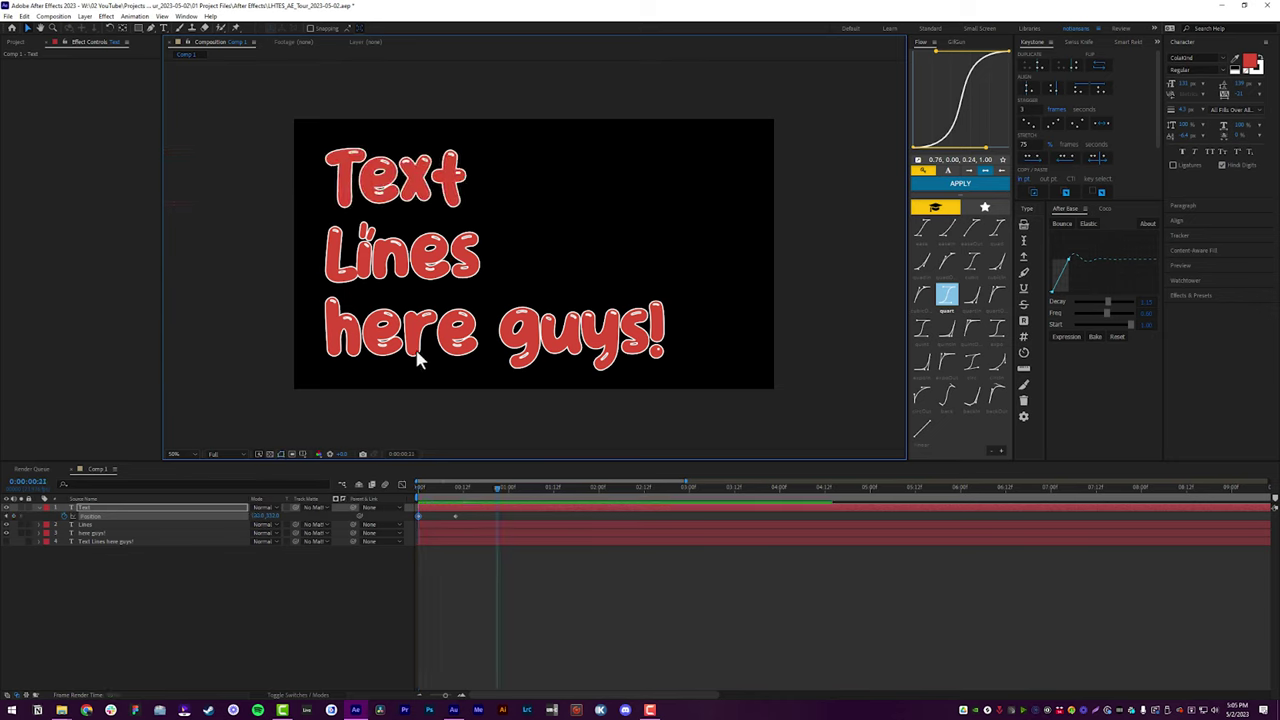
{"action": "left_click", "coordinate": [497, 490]}
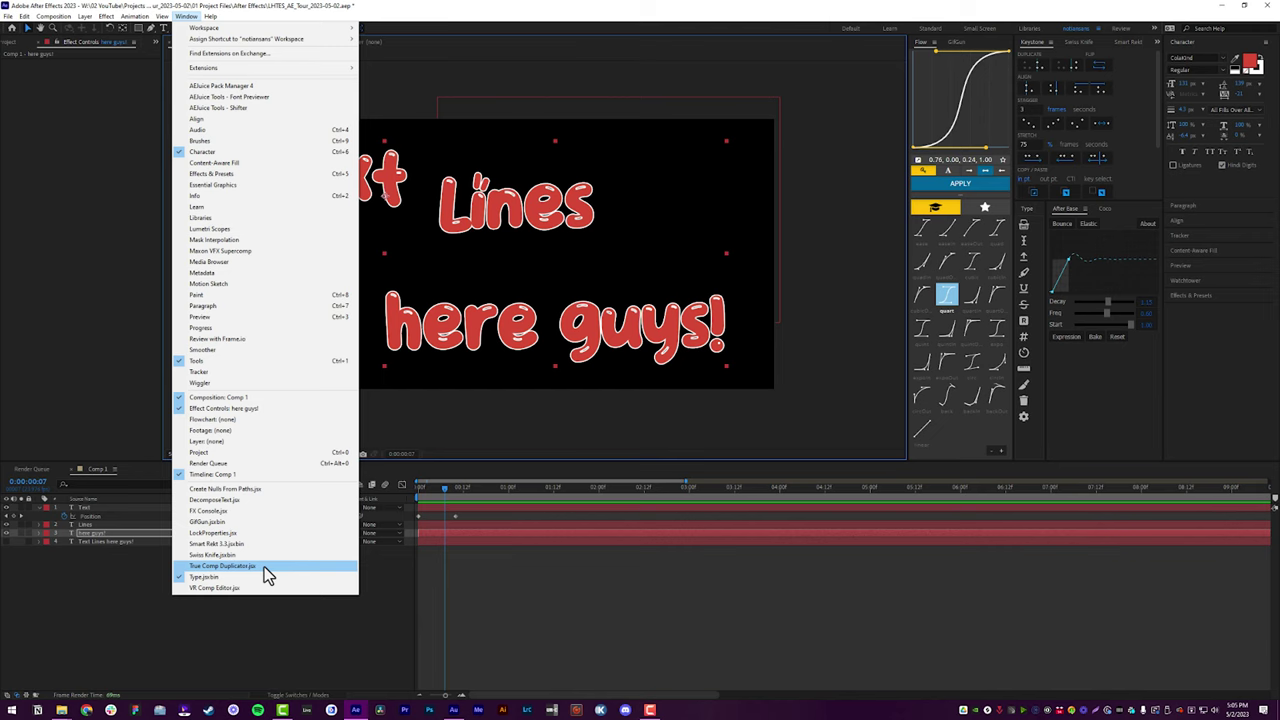
Delete the separate Text and Lines line layers
{"action": "left_click", "coordinate": [501, 520]}
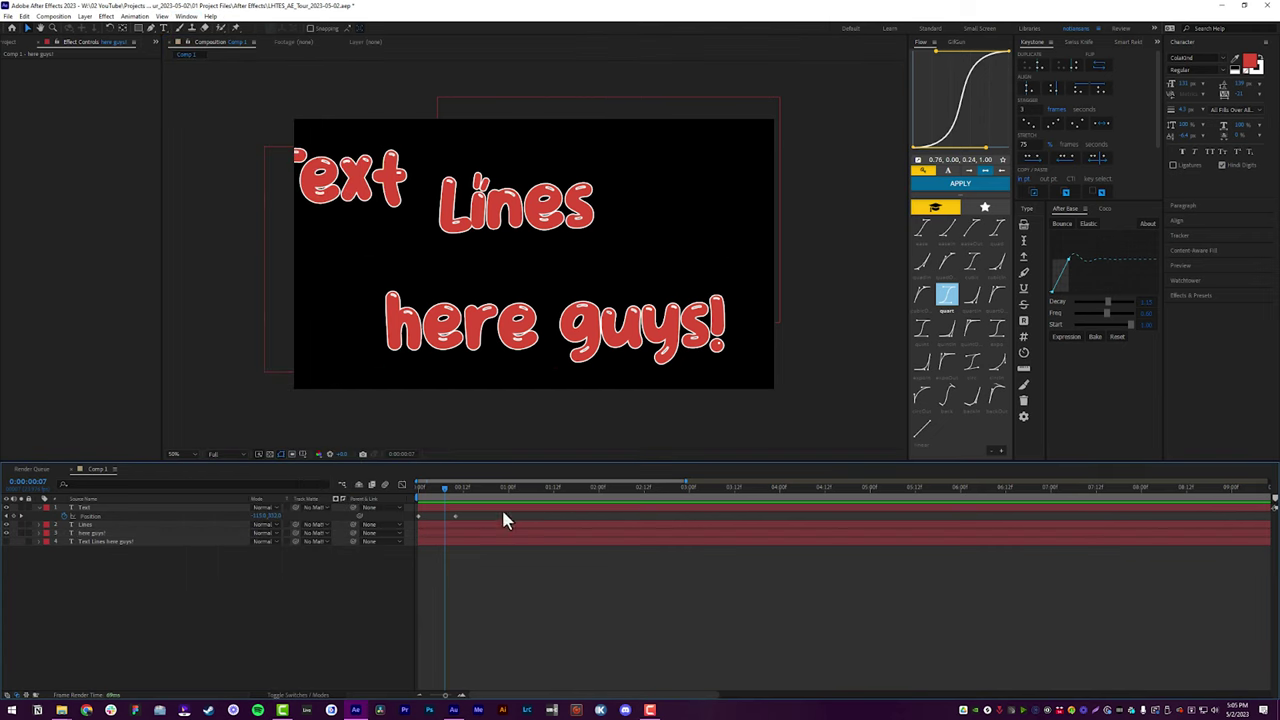
{"action": "left_click", "coordinate": [476, 507]}
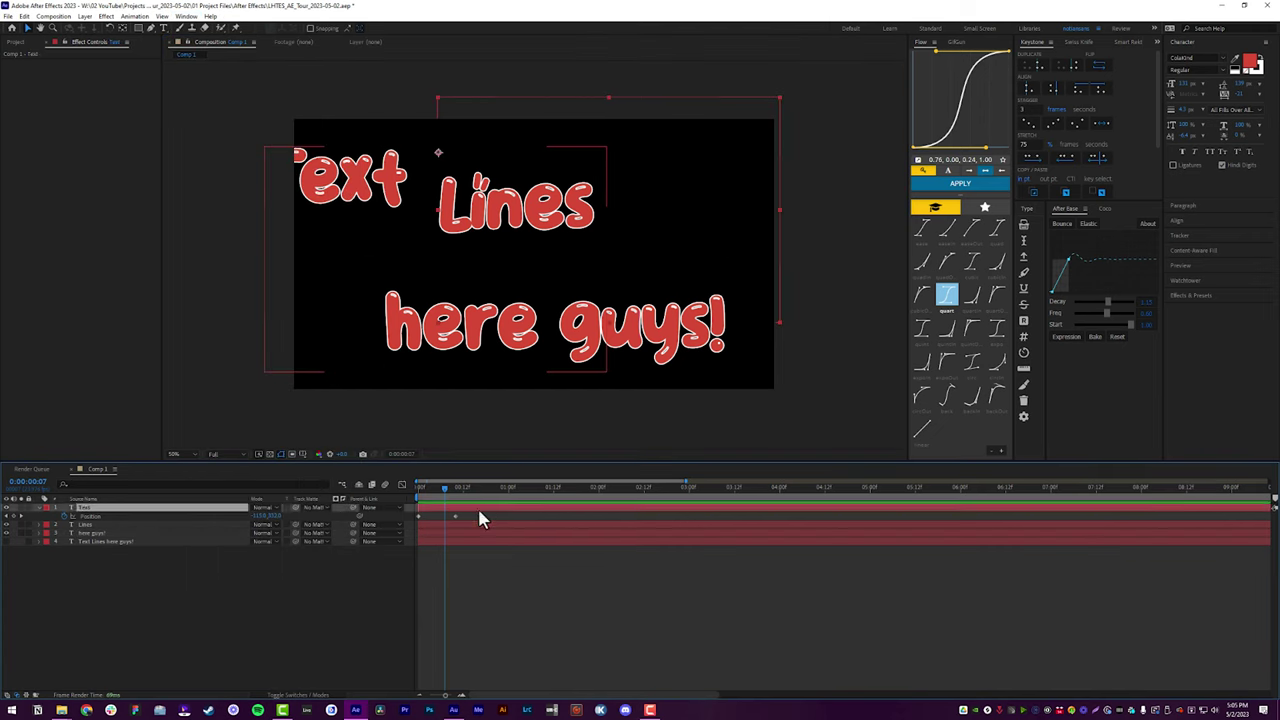
{"action": "key", "text": "Delete"}
{"action": "key", "text": "Delete"}
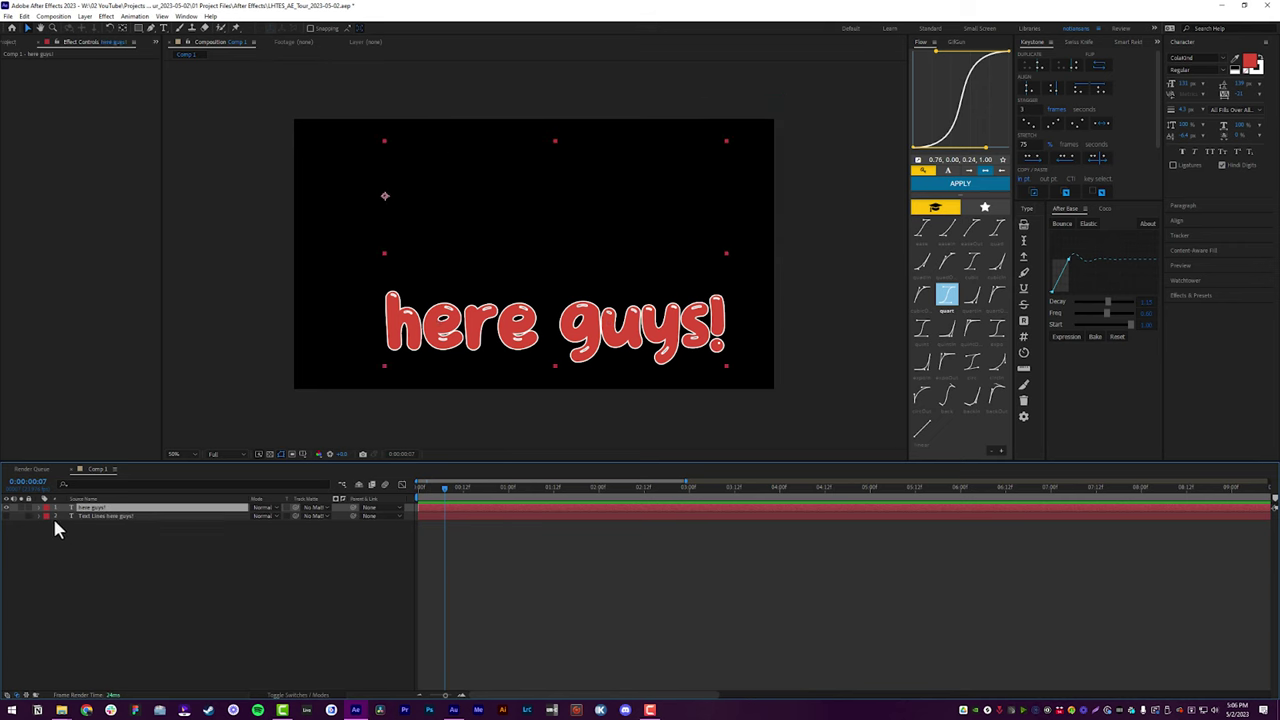
{"action": "key", "text": "Delete"}
Separate the 'Text Lines here guys!' layer's Position into X Position and Y Position
{"action": "left_click", "coordinate": [126, 507]}
{"action": "key", "text": "p"}
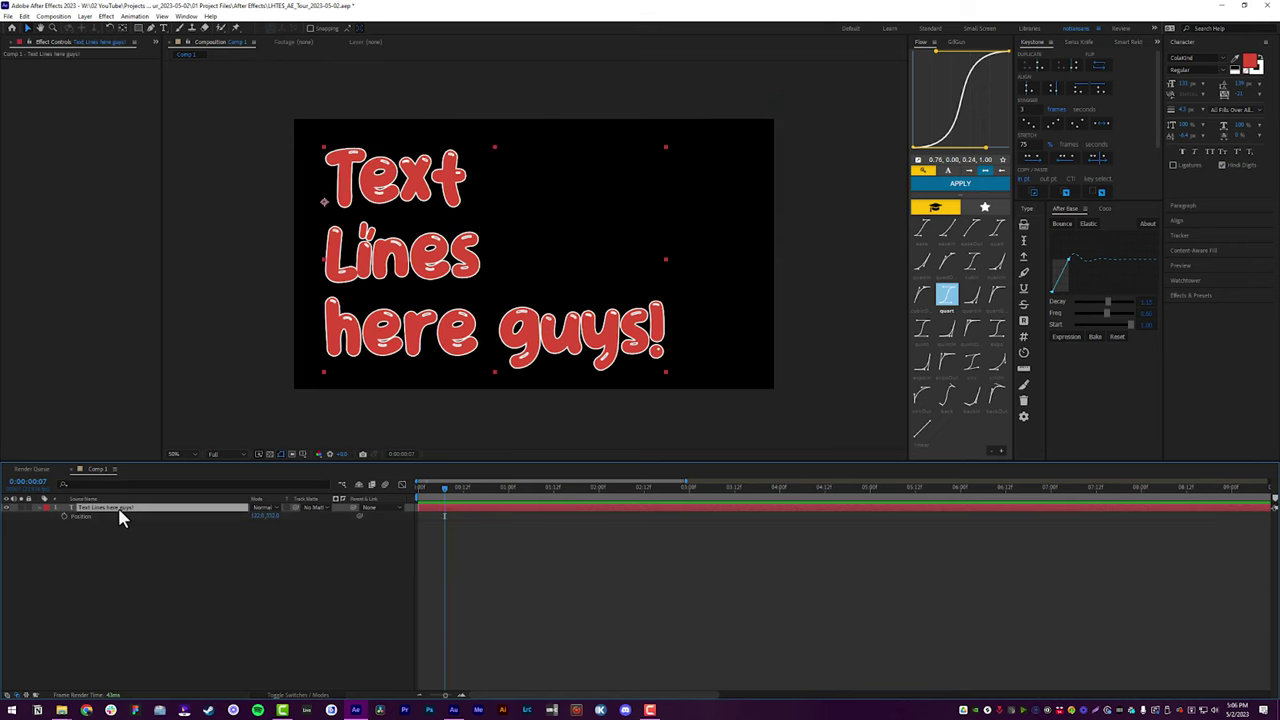
{"action": "right_click", "coordinate": [96, 528]}
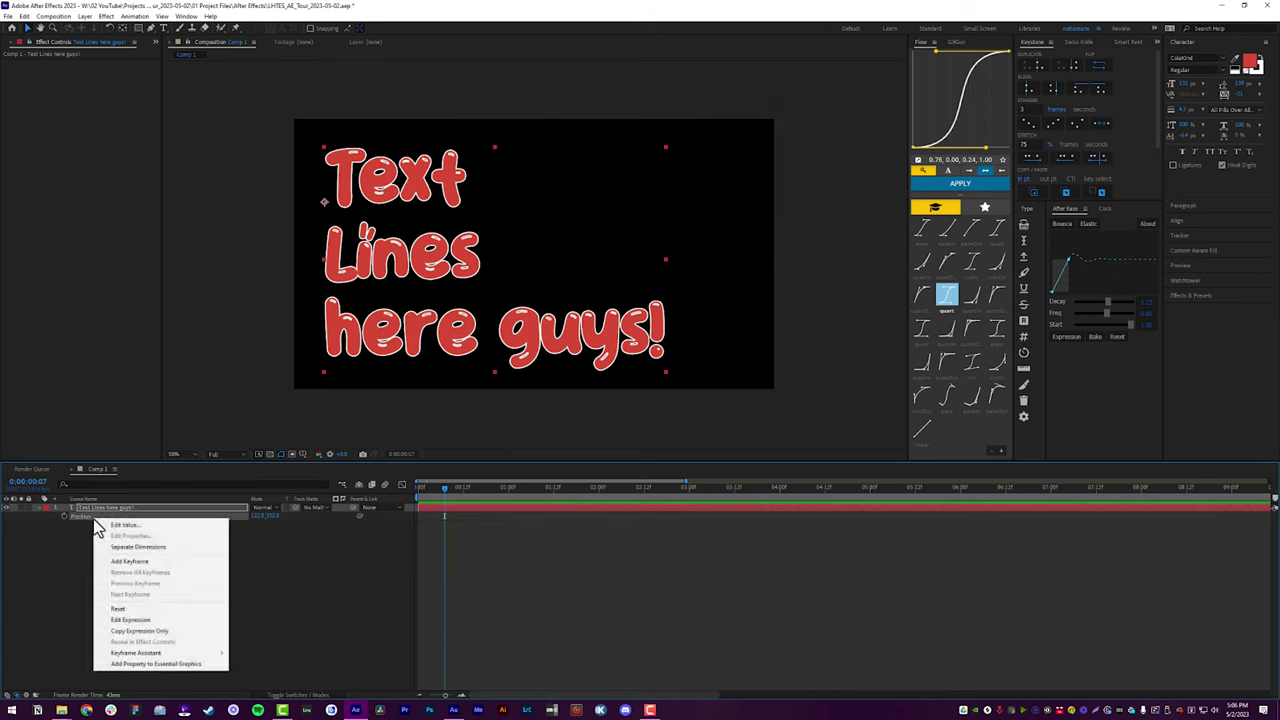
{"action": "left_click", "coordinate": [157, 548]}
{"action": "left_click", "coordinate": [191, 588]}
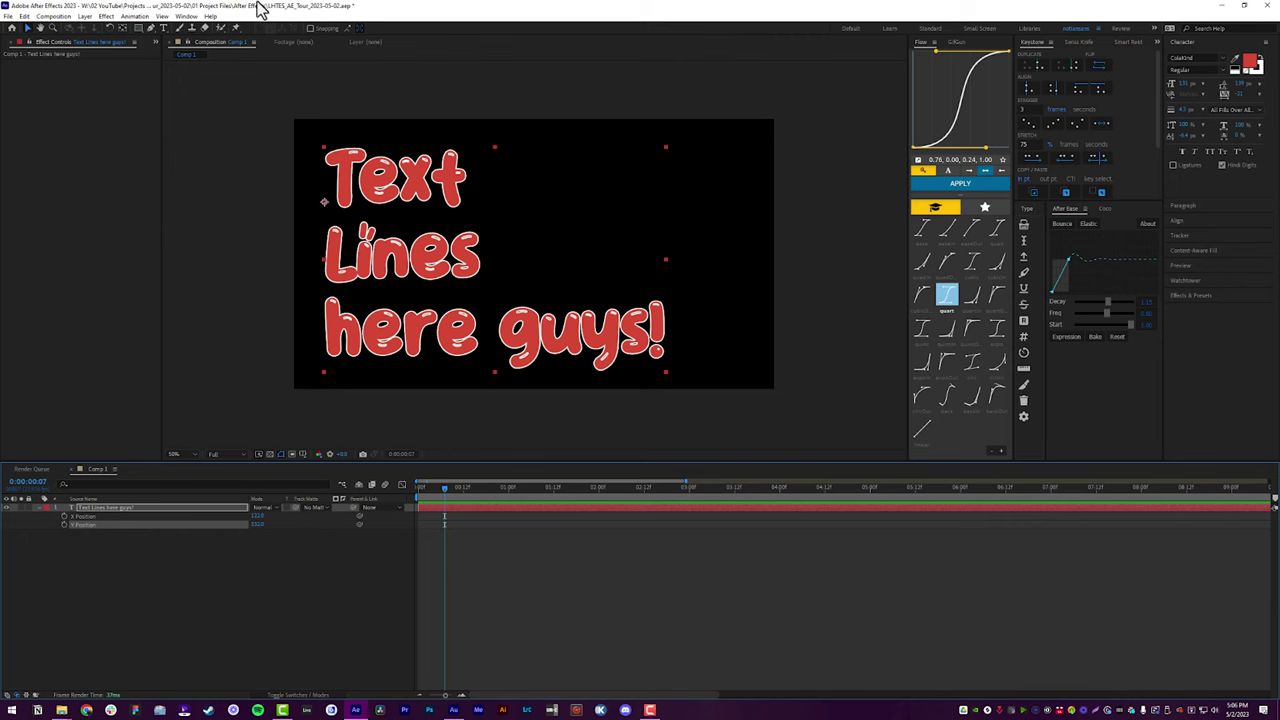
{"action": "left_click", "coordinate": [188, 17]}
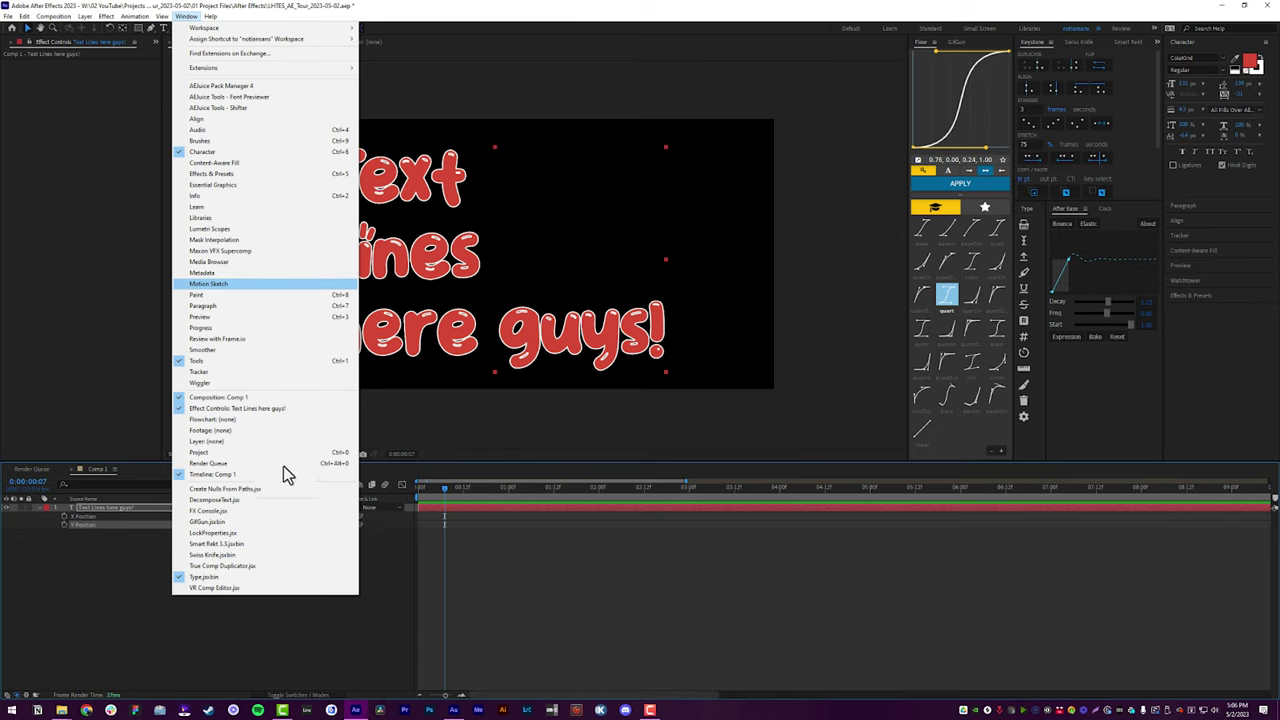
Lock the text layer's Y Position with the LockProperties script, then close its panel
{"action": "left_click", "coordinate": [258, 536]}
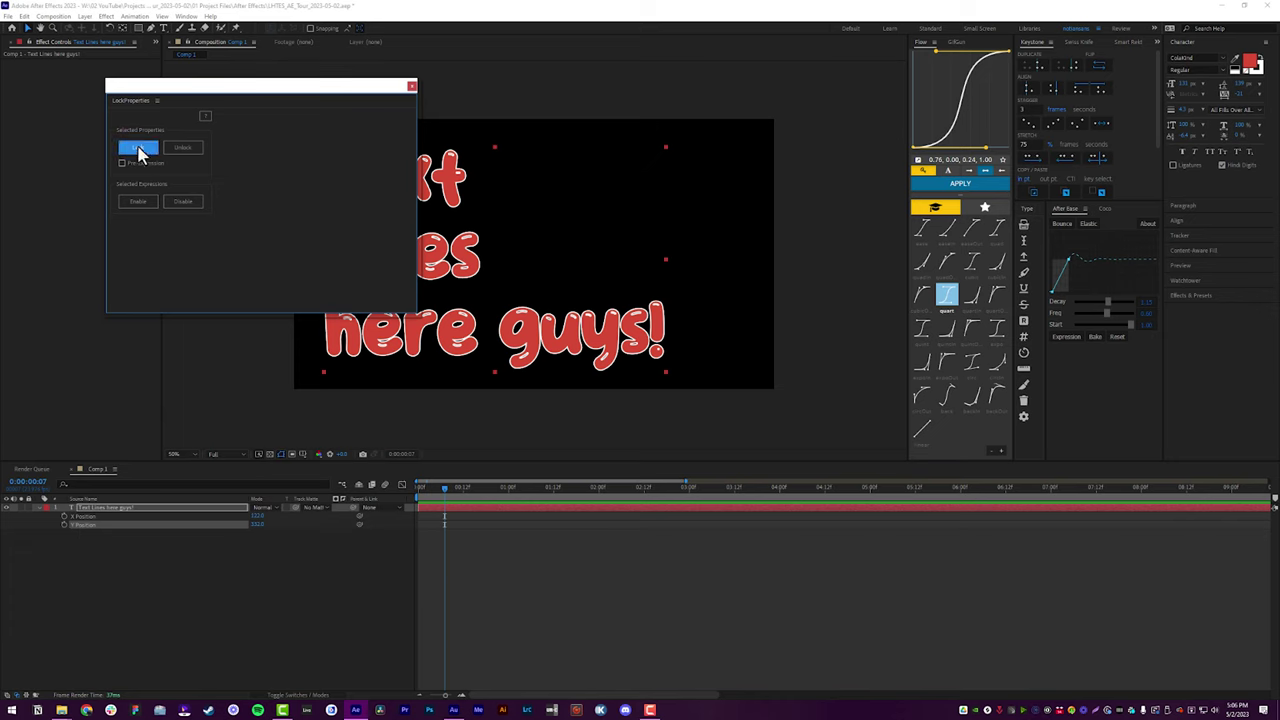
{"action": "left_click", "coordinate": [411, 87]}
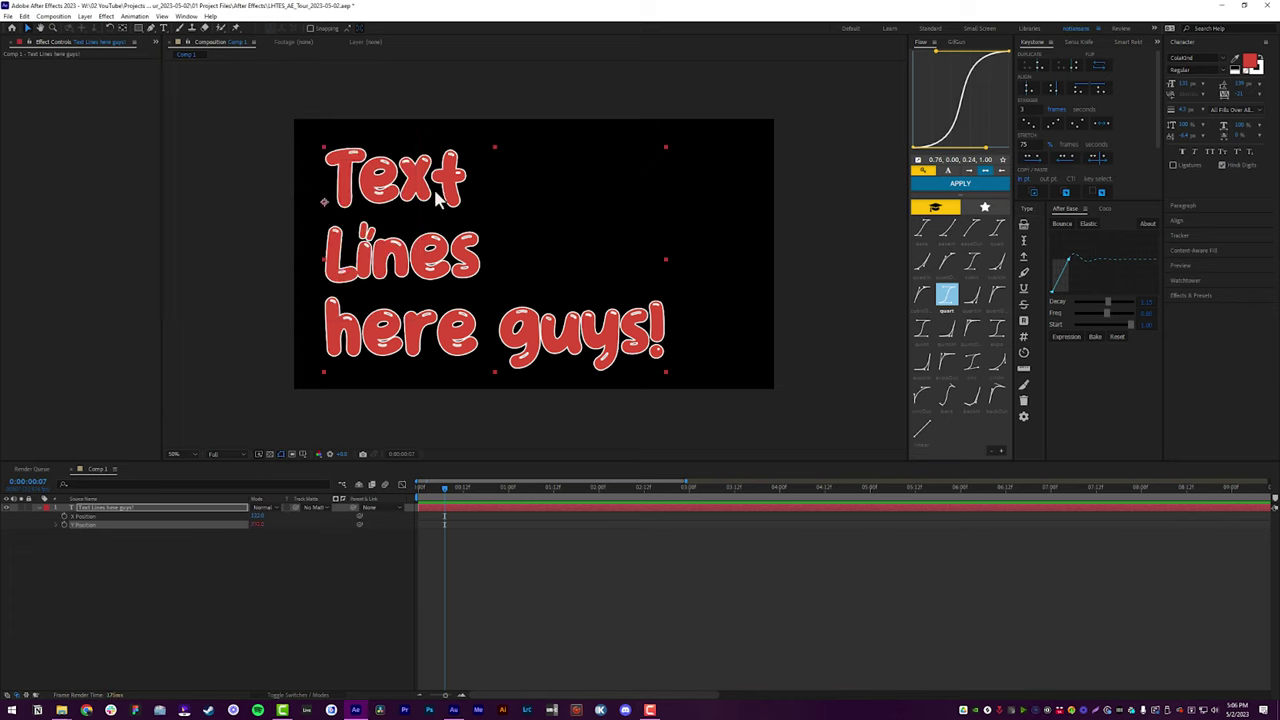